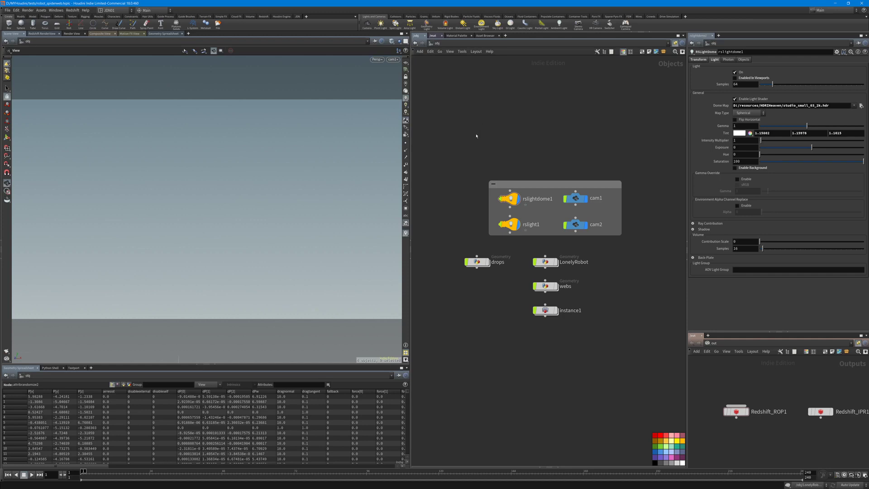
Widen the network box around the lights and cameras by extending its outer edge away from the nodes
middle_drag(501, 281, 489, 273)
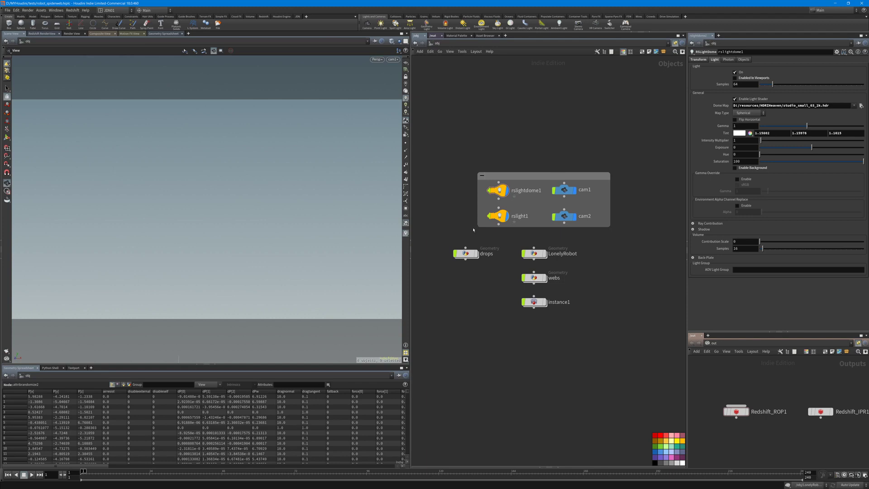
middle_drag(473, 229, 485, 233)
drag(489, 213, 474, 215)
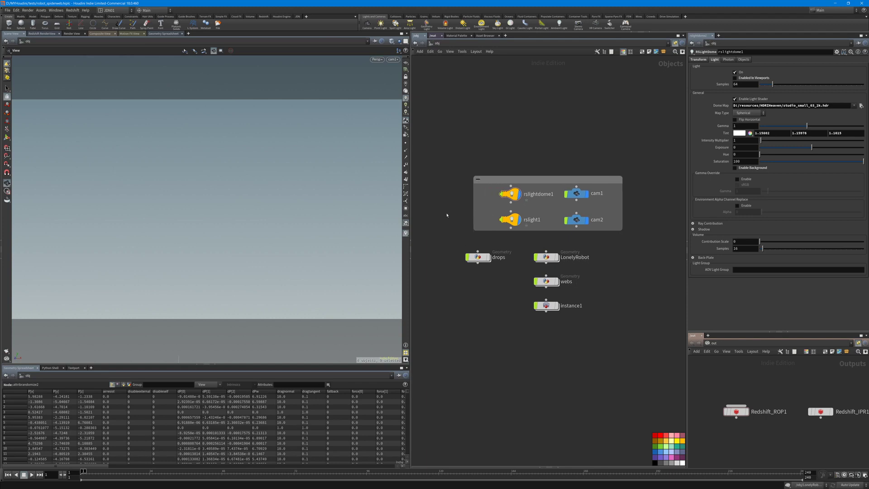
Switch to File Explorer's trapped folder and review the dead_robot renders in Photos, starting from dead_robot_V001.jpg, closing the viewer and minimizing the folder when done
key(alt+Tab)
click(433, 235)
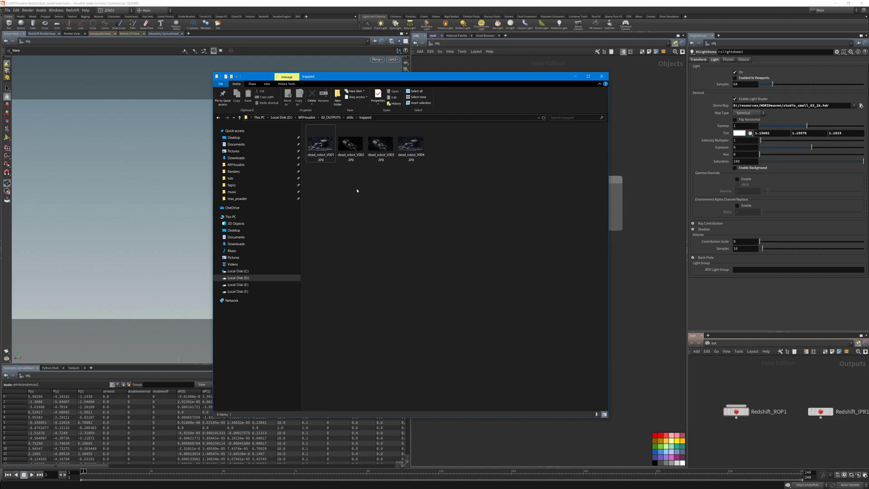
double_click(321, 144)
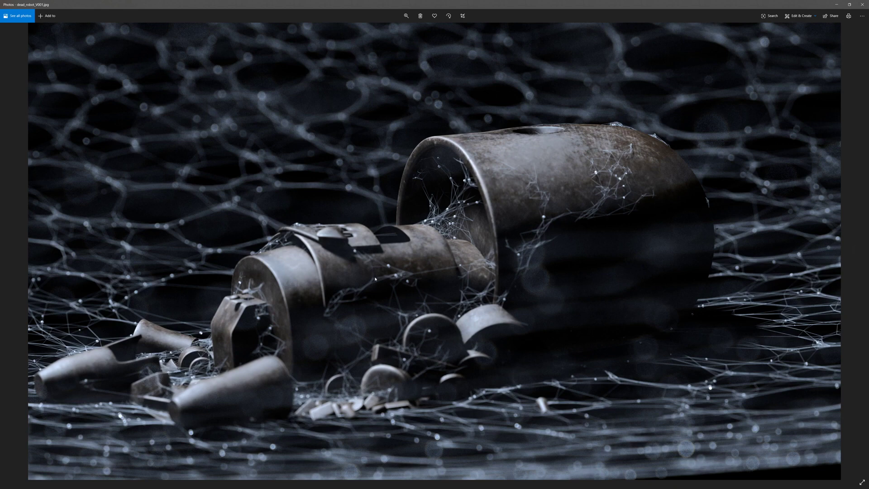
key(Right)
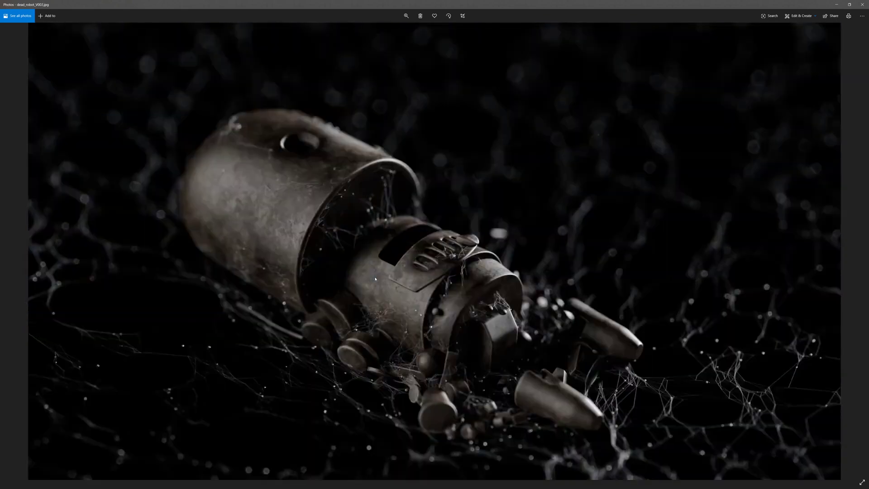
key(Right)
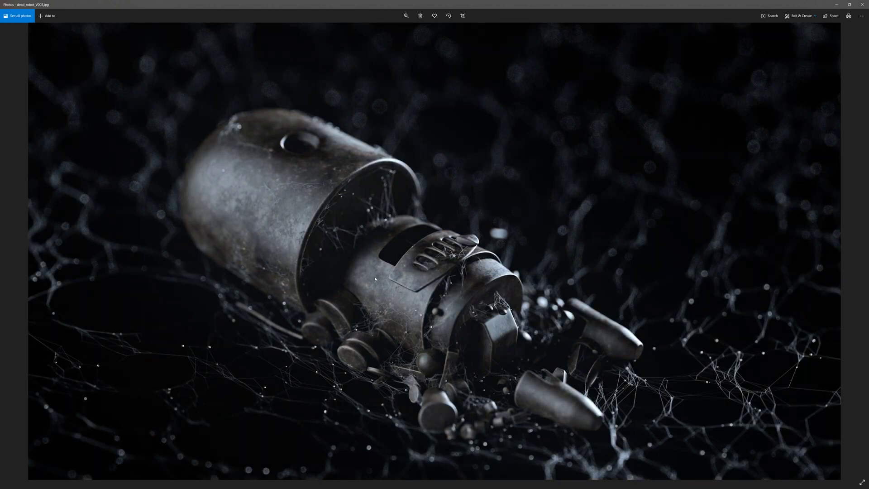
key(Left)
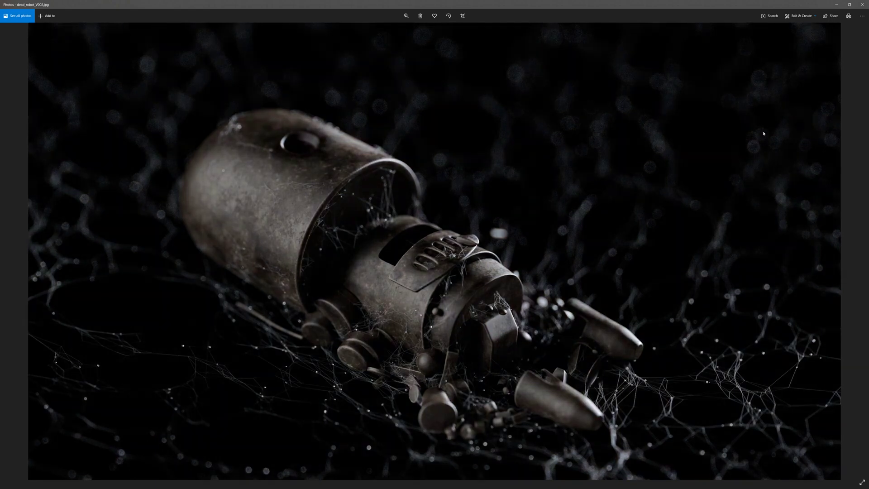
click(862, 4)
click(551, 245)
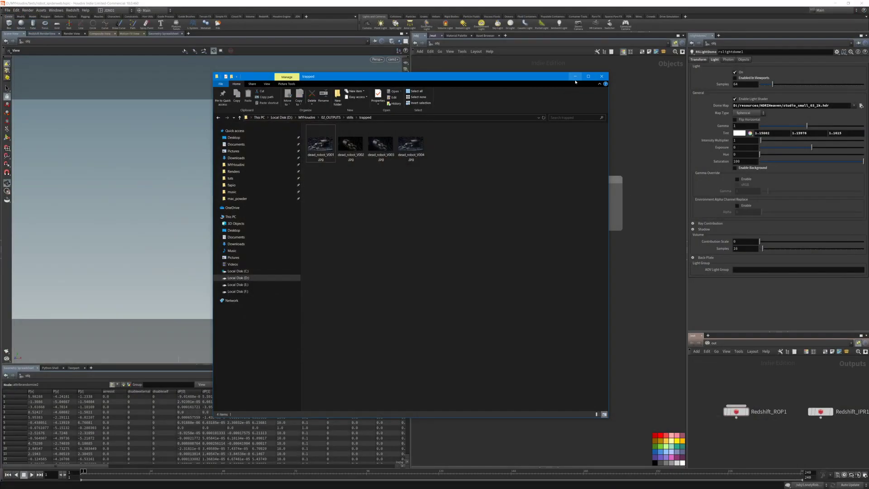
click(575, 76)
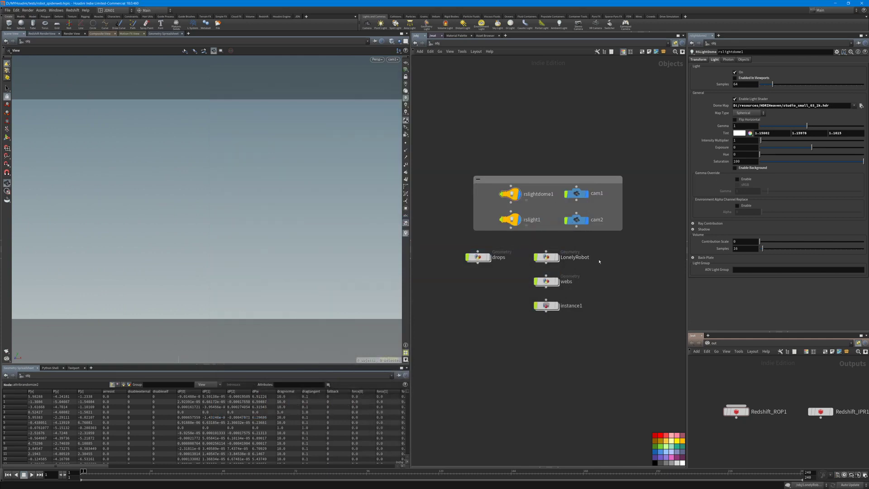
Enter the LonelyRobot geometry object to show its node network
middle_drag(599, 262, 588, 251)
click(546, 248)
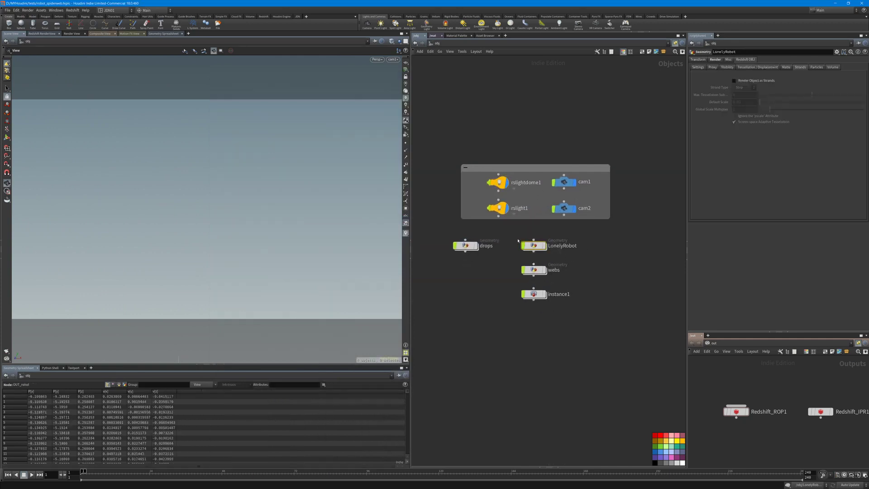
double_click(545, 248)
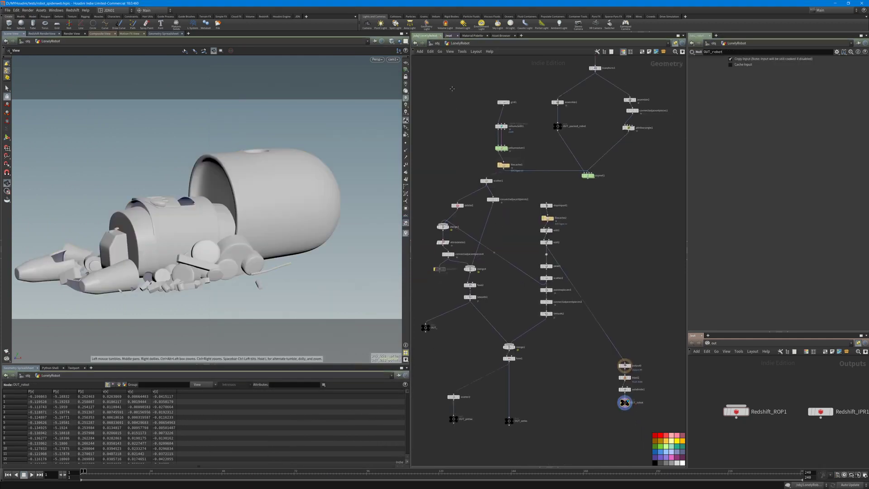
Display the LonelyRobot file node at the start of the network and frame the imported robot model
middle_drag(671, 164, 617, 325)
scroll(548, 199, up, 3)
drag(498, 165, 572, 196)
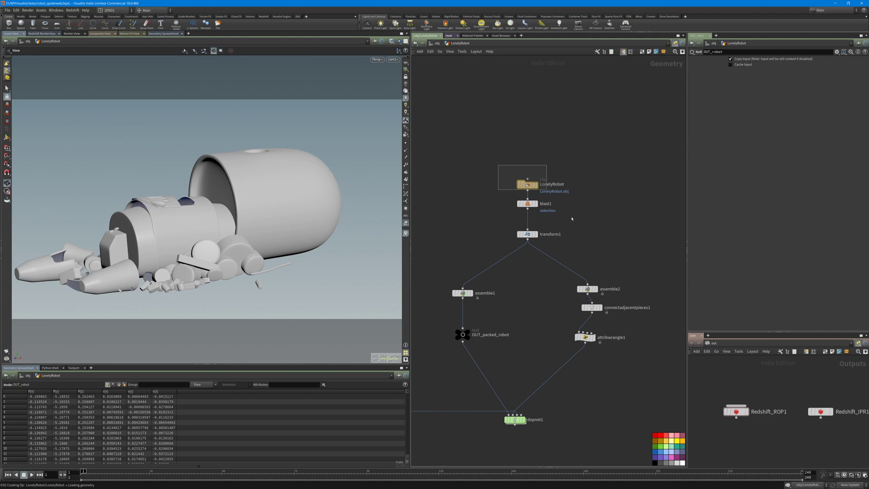
key(r)
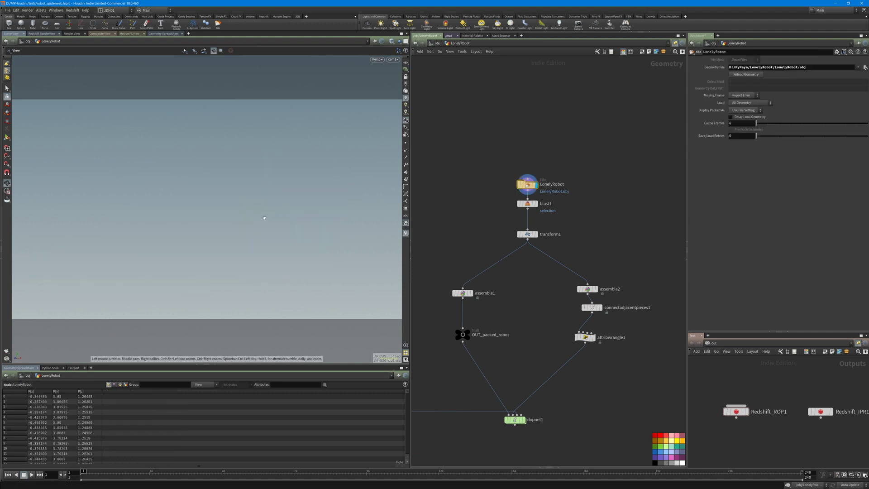
key(space+g)
drag(264, 218, 290, 211)
right_drag(289, 211, 241, 227)
drag(241, 226, 234, 211)
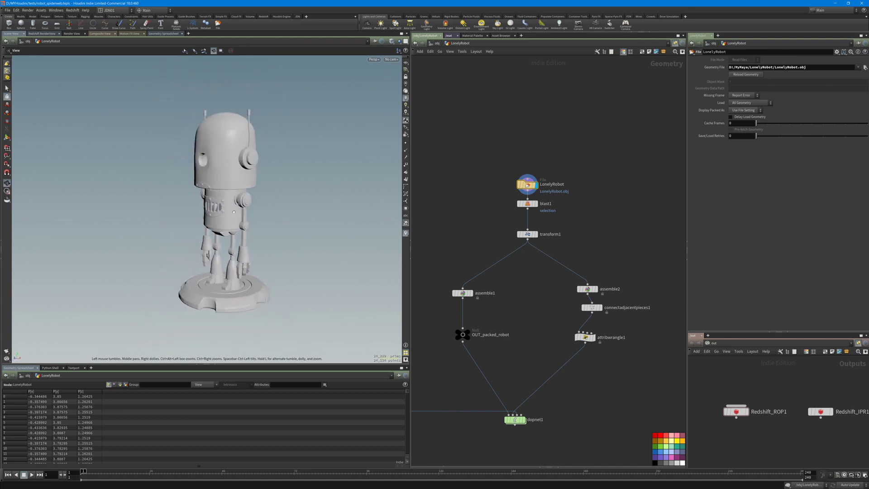
Display the blast1 result and then the transform1 result to compare the robot at each stage
click(535, 203)
drag(220, 295, 233, 296)
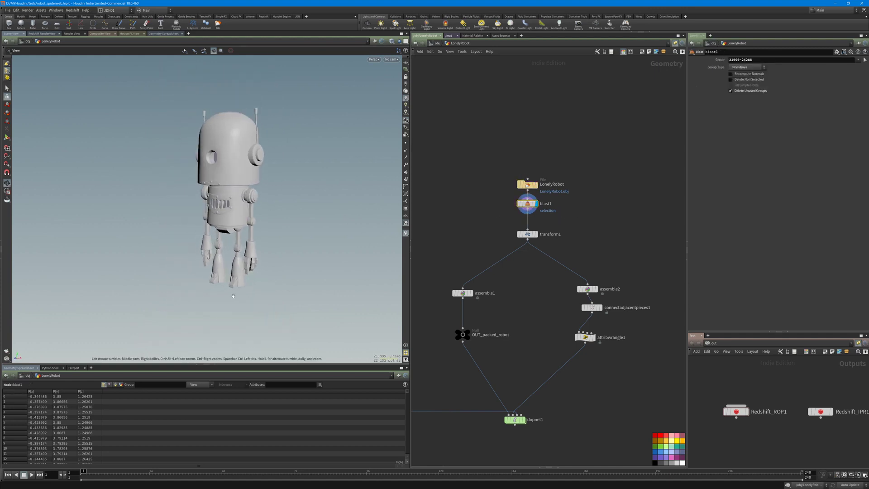
click(536, 234)
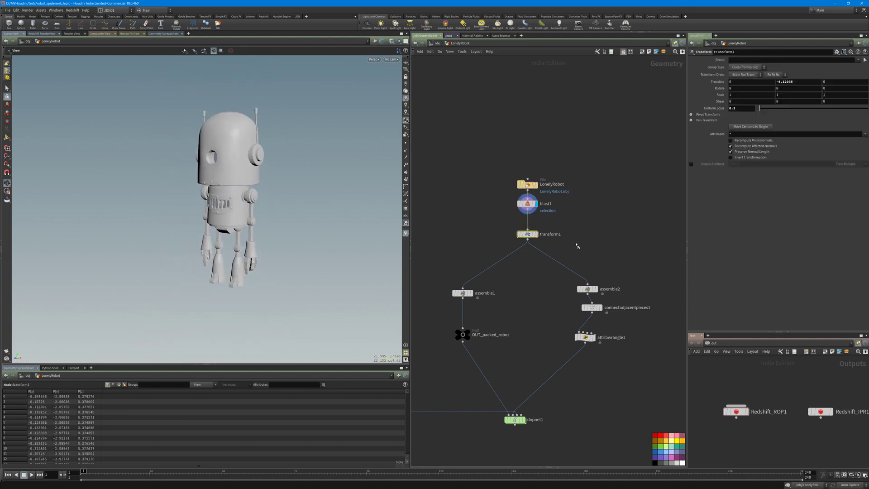
middle_drag(526, 295, 525, 273)
middle_drag(268, 274, 264, 196)
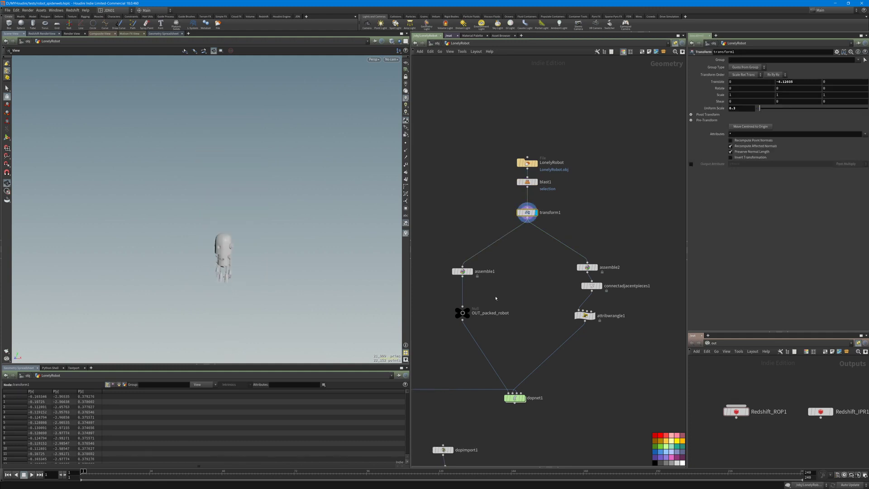
Select the assemble1 node and review its packed geometry settings
middle_drag(499, 304, 514, 256)
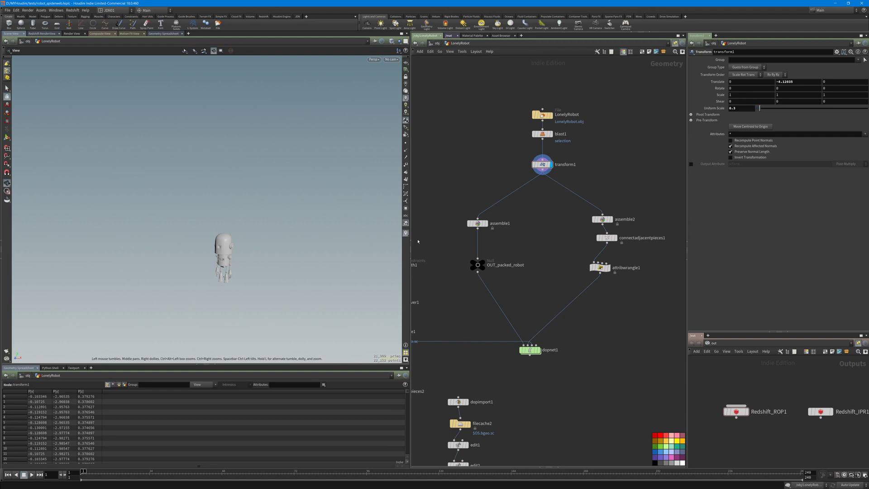
mouse_move(440, 219)
mouse_down()
mouse_move(492, 240)
mouse_move(490, 287)
mouse_up()
drag(493, 235, 440, 209)
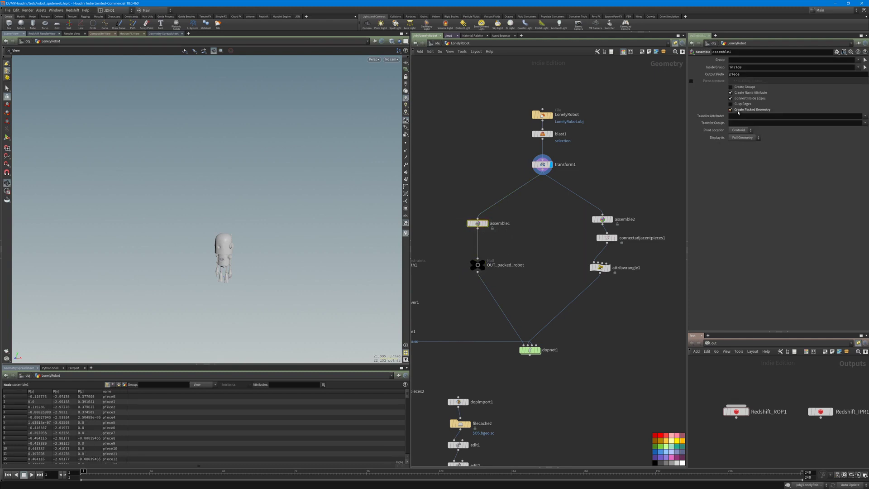
Align the assemble2, connectadjacentpieces1 and attribwrangle1 nodes in an evenly spaced vertical column
drag(580, 213, 612, 285)
key(a)
drag(590, 244, 586, 177)
Display assemble2 and then connectadjacentpieces1, and examine the constraint lines between the robot's pieces up close
drag(625, 201, 587, 231)
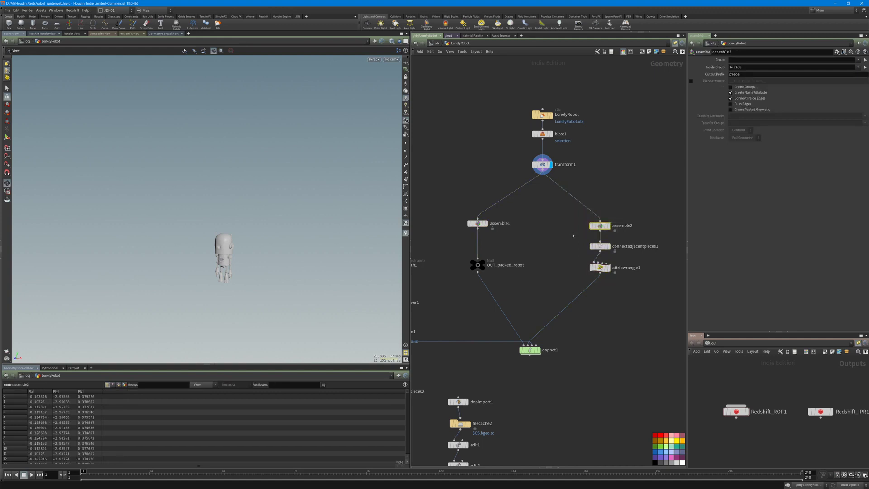
key(r)
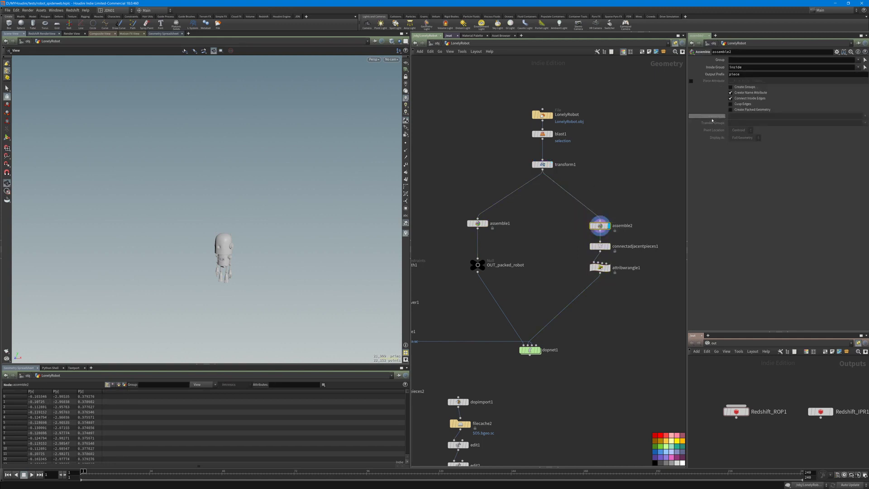
click(600, 246)
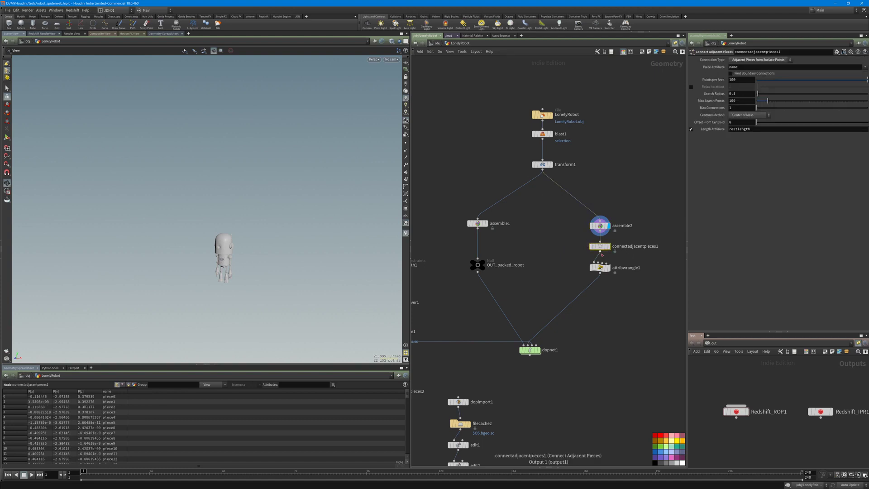
click(607, 247)
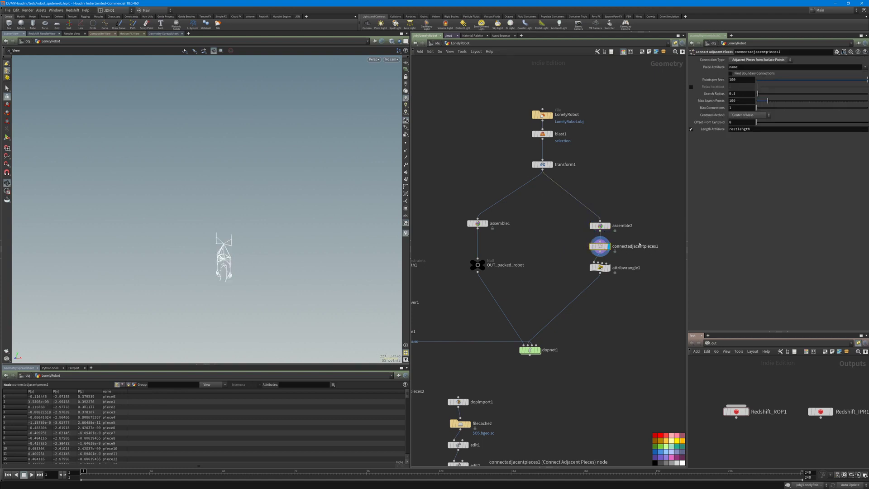
middle_drag(251, 260, 254, 216)
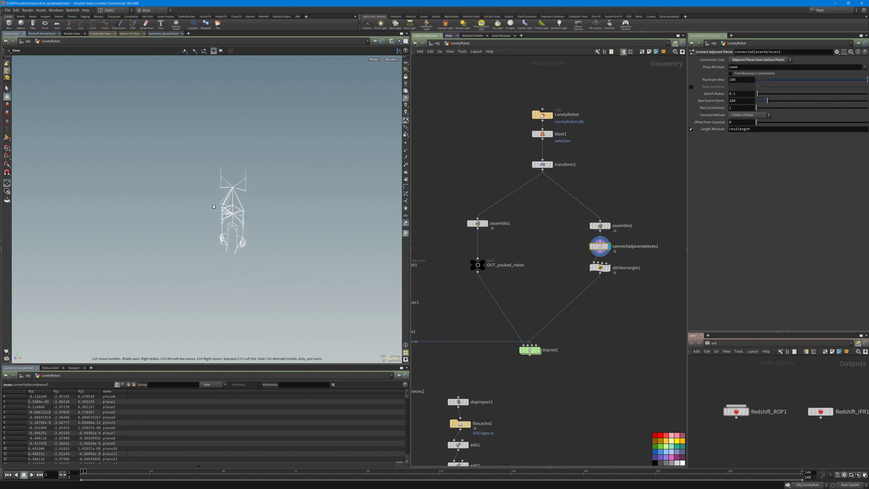
right_drag(254, 216, 295, 214)
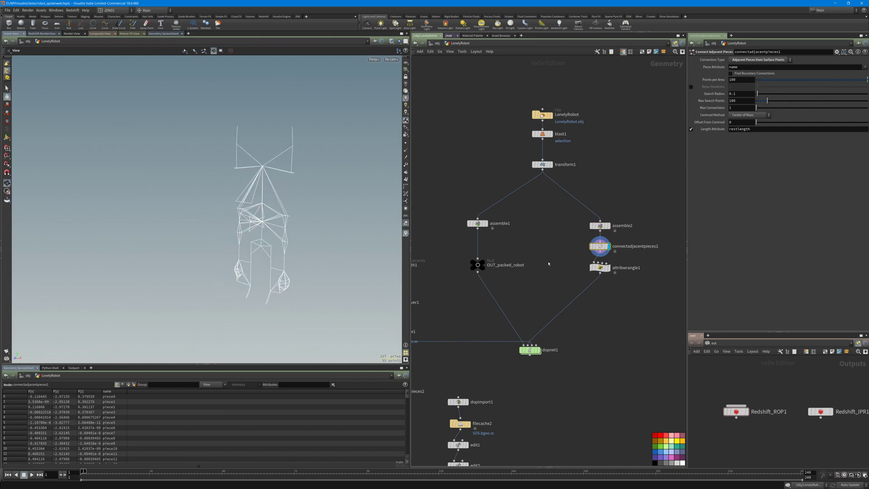
Branch a displayed Exploded View node off transform1 and set its Uniform Scale to about 0.85
middle_drag(620, 182, 569, 219)
key(Tab)
text(ex)
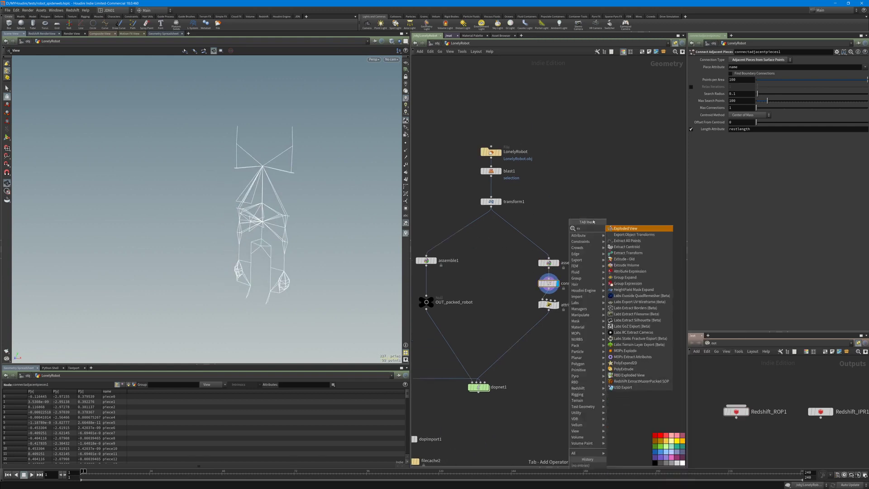
key(Return)
click(630, 210)
click(630, 204)
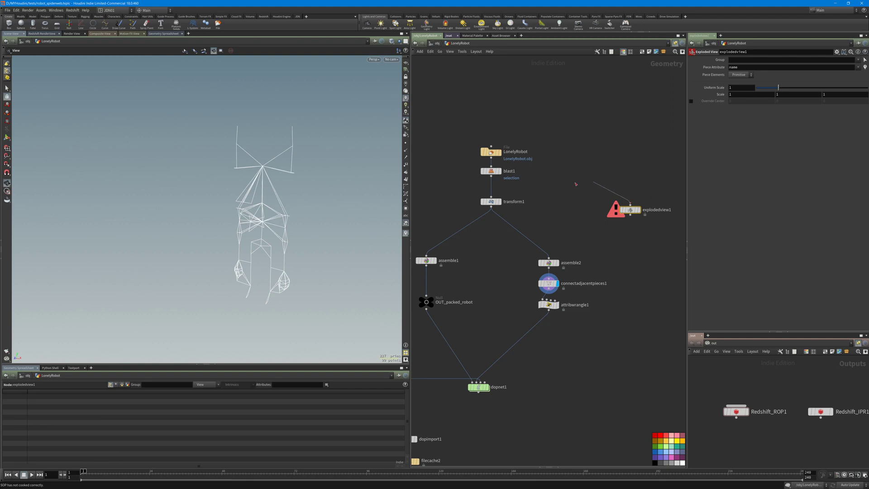
click(492, 206)
click(639, 210)
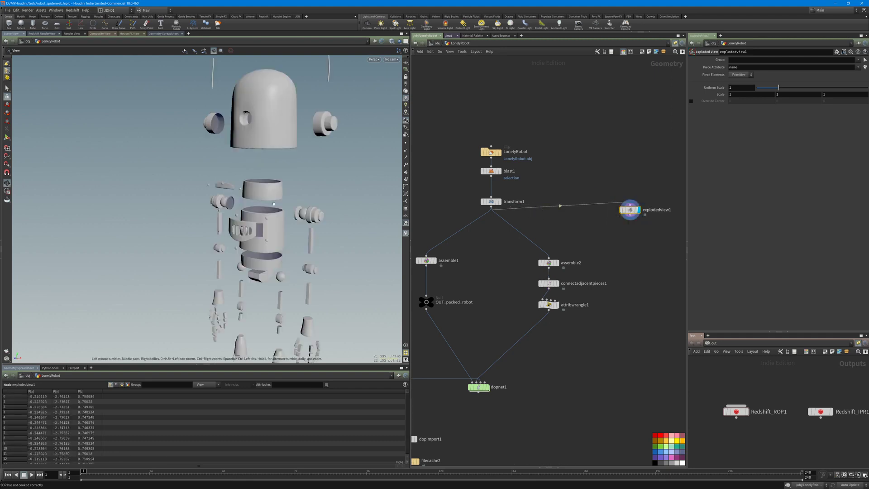
middle_click(632, 211)
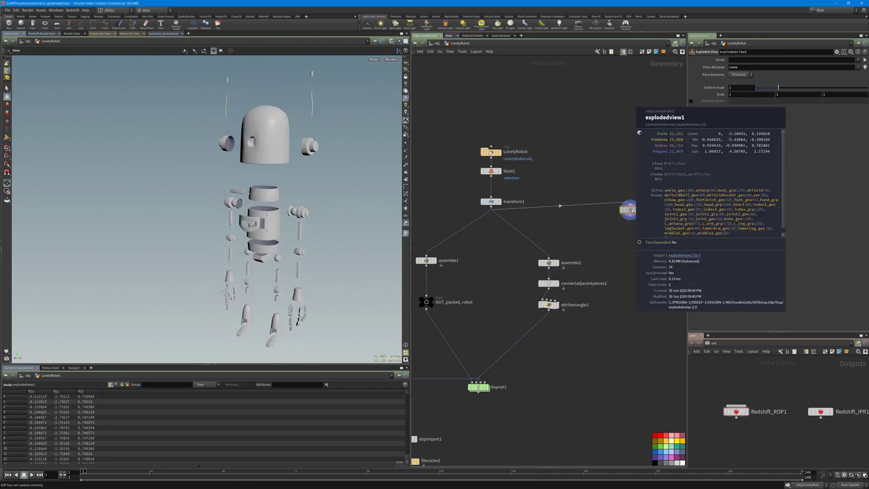
drag(779, 87, 774, 116)
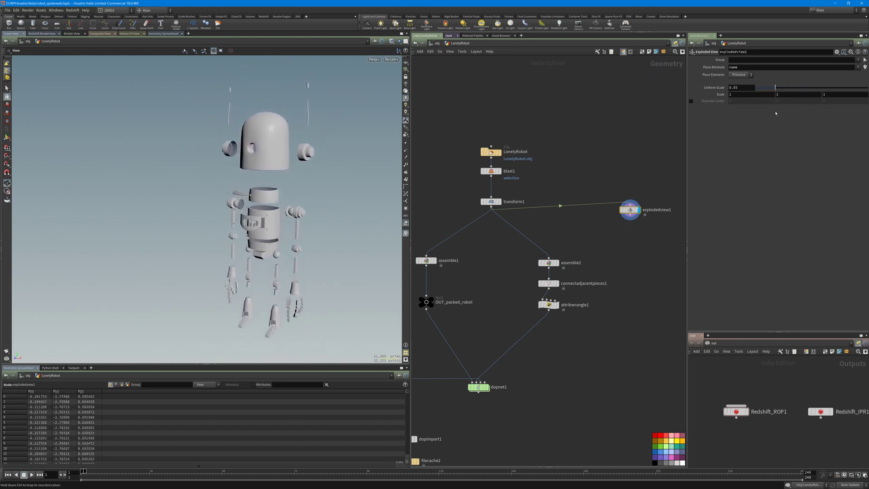
Display connectadjacentpieces1 to review its Connection Type options, and return the display to assemble2
click(545, 283)
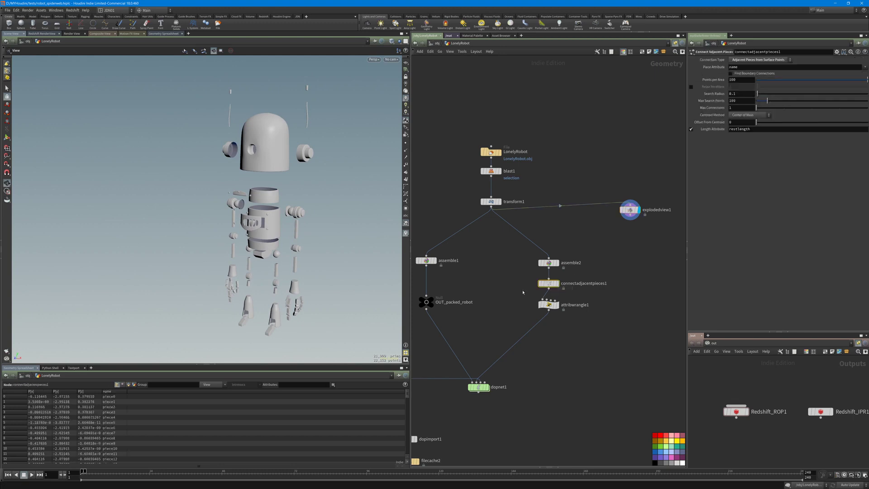
click(556, 283)
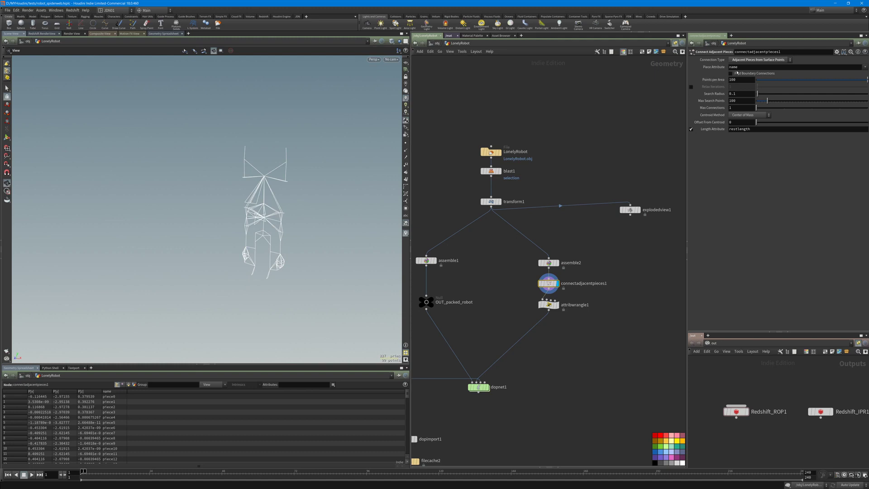
click(749, 60)
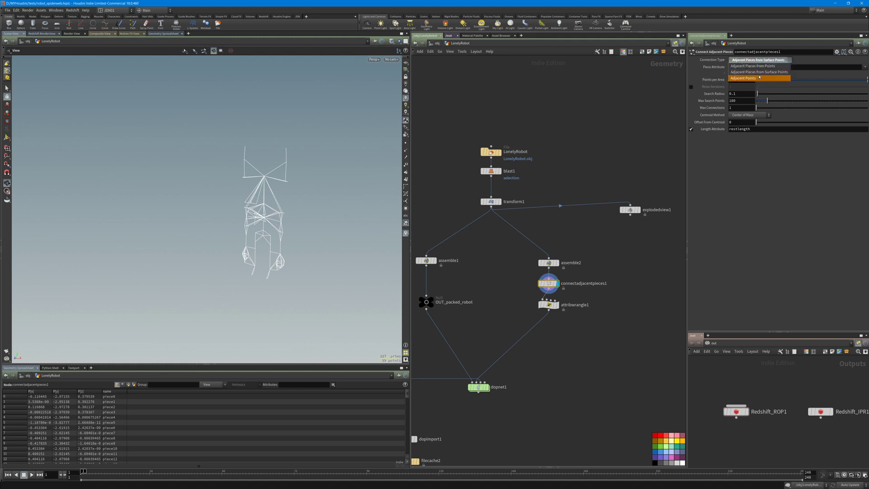
click(614, 169)
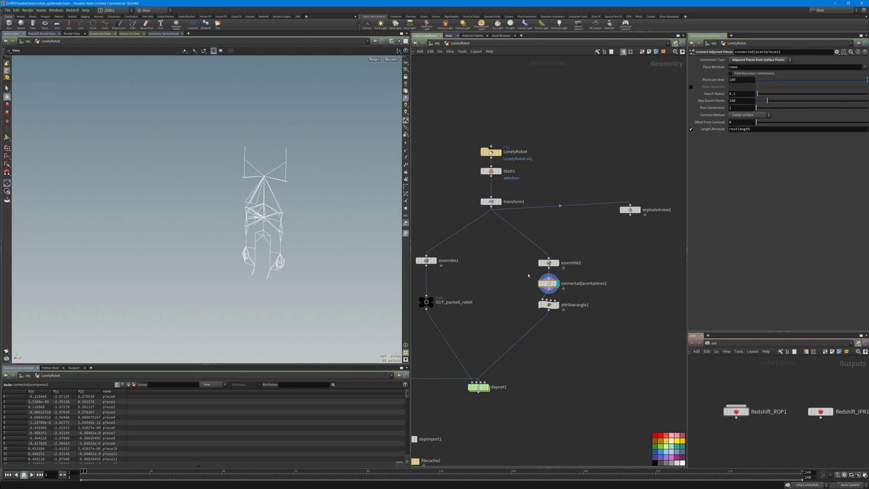
click(556, 263)
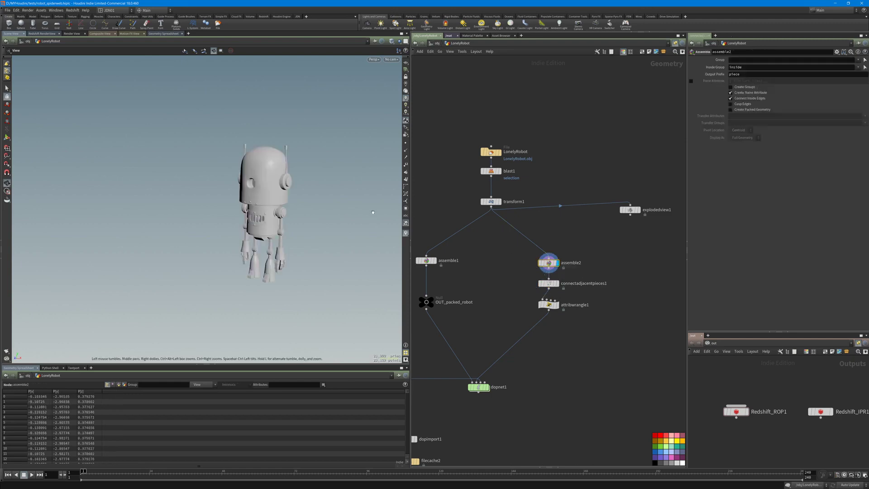
Turn on point markers and wireframe shading, and examine the robot's assembled pieces up close
click(406, 143)
key(w)
right_drag(354, 190, 435, 195)
drag(184, 175, 206, 174)
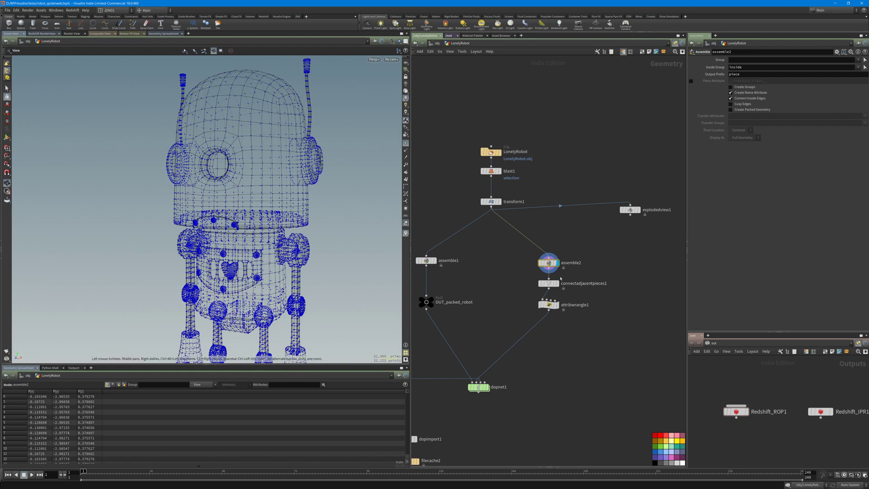
drag(523, 260, 604, 273)
drag(475, 277, 415, 251)
drag(497, 257, 584, 268)
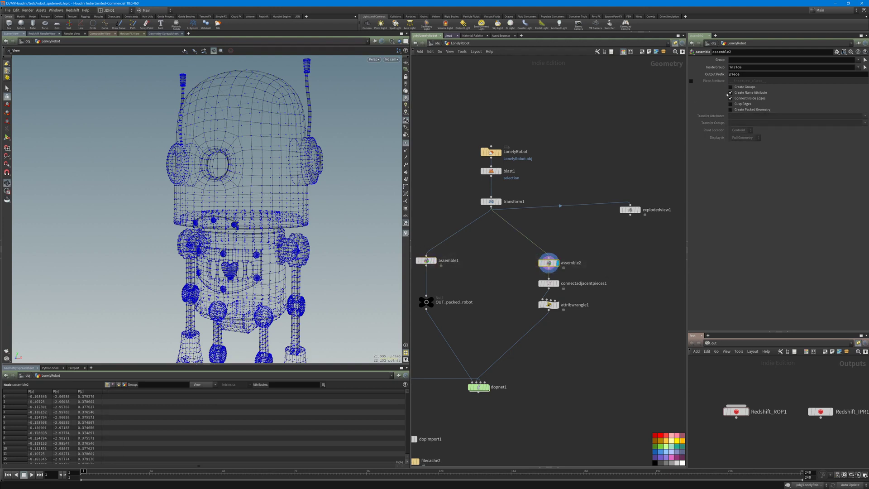
middle_drag(599, 273, 600, 252)
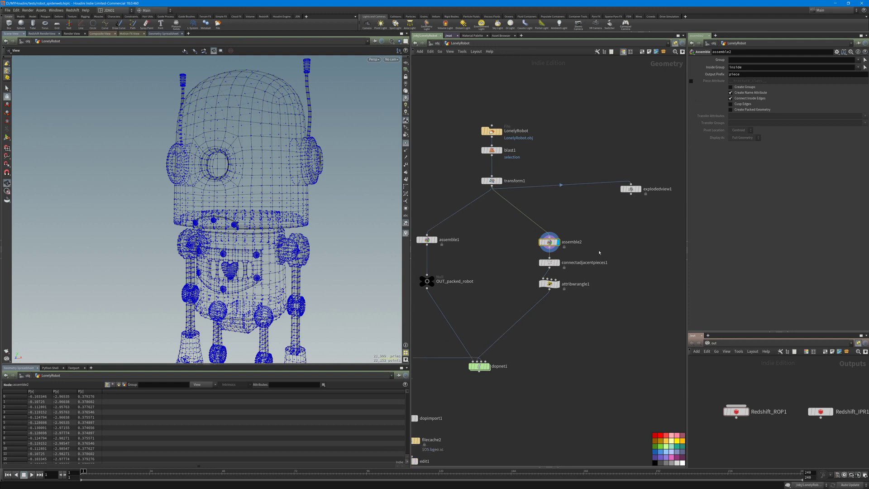
Display connectadjacentpieces1 and examine the constraint lines that link the robot's pieces
drag(600, 252, 510, 274)
key(r)
scroll(312, 222, down, 2)
middle_drag(271, 234, 275, 194)
drag(275, 194, 257, 194)
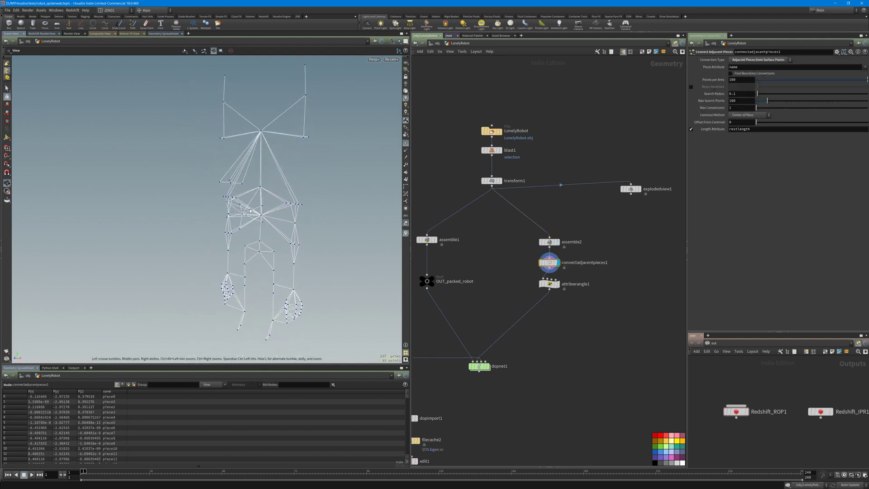
Review the constraint_name and constraint_type expressions in attribwrangle1
click(542, 283)
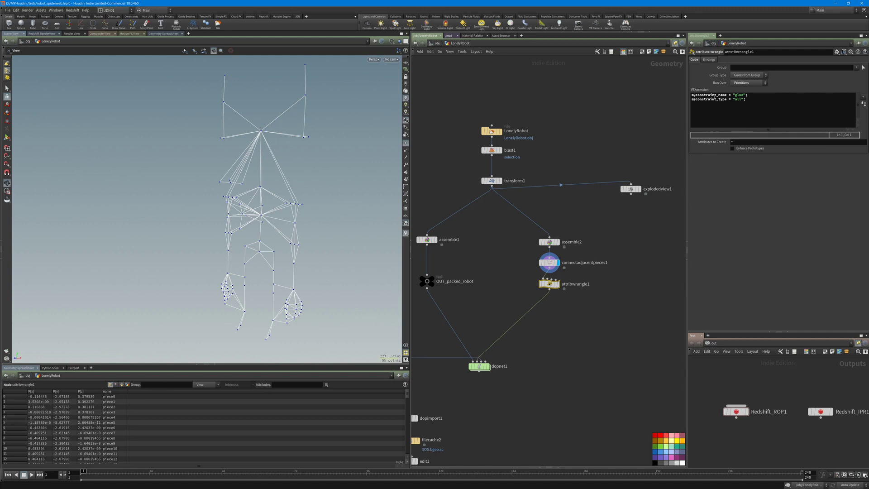
click(726, 96)
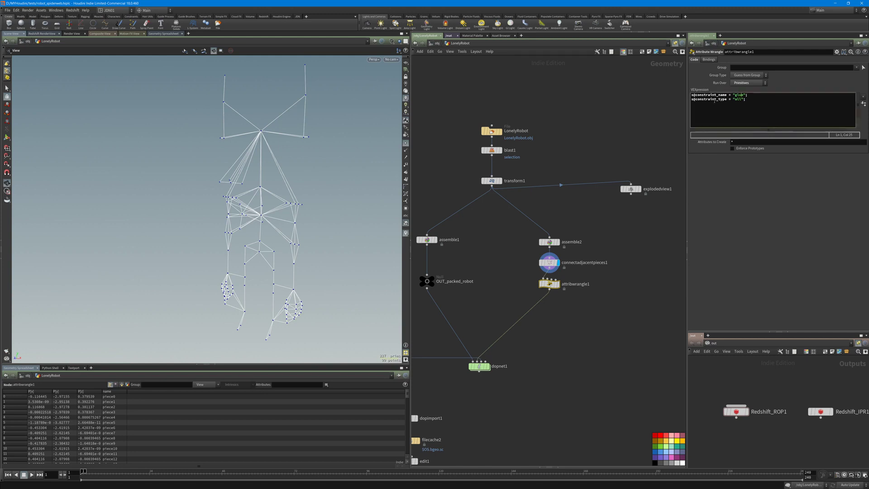
middle_drag(571, 287, 624, 205)
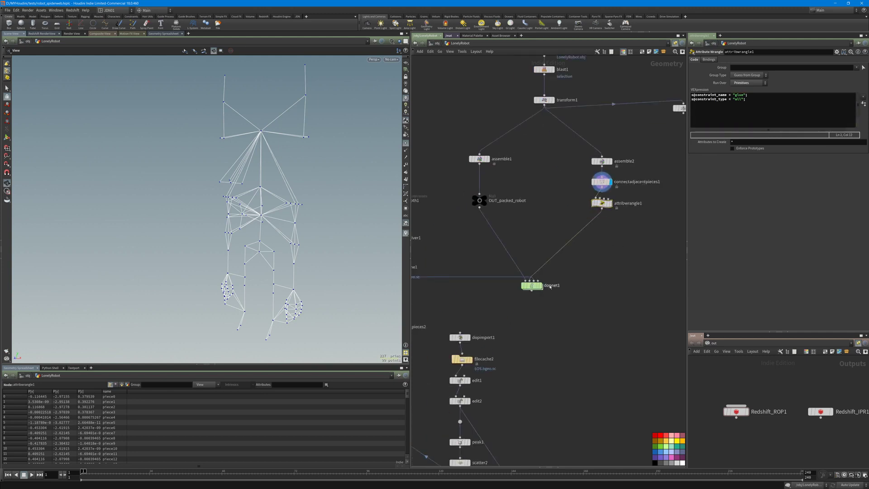
Open the dopnet1 simulation network and review the rigidbodysolver1 settings
click(532, 287)
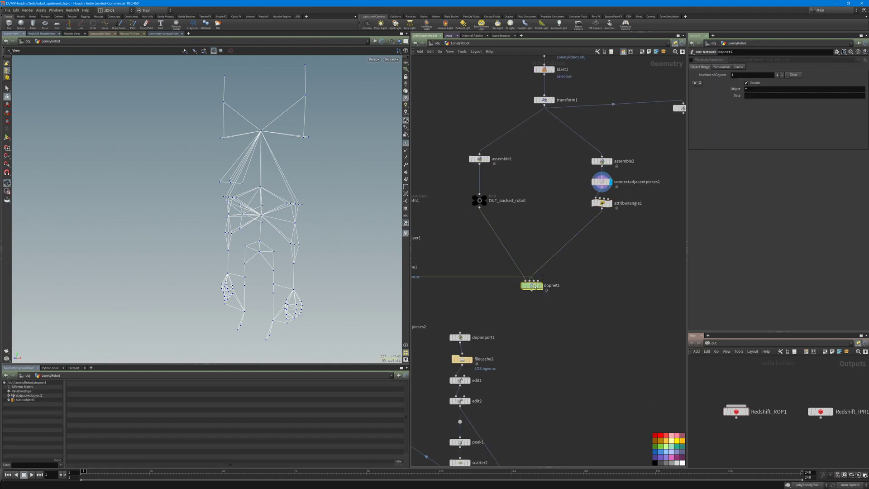
double_click(531, 285)
middle_drag(493, 229, 475, 250)
drag(477, 202, 539, 271)
scroll(518, 174, up, 2)
drag(580, 226, 625, 135)
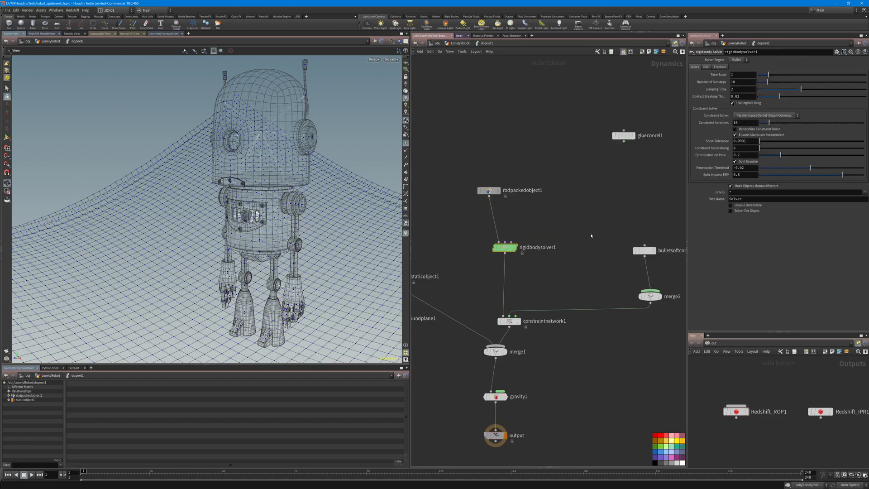
Select constraintnetwork1 and examine the constraint lines inside the robot's head and body up close
middle_drag(575, 309, 532, 288)
click(464, 299)
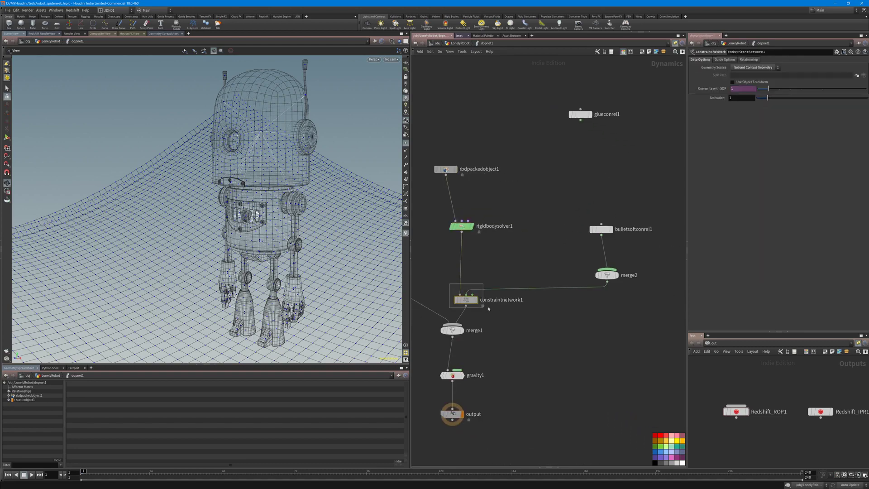
drag(260, 217, 239, 173)
right_drag(239, 173, 279, 122)
drag(280, 123, 251, 130)
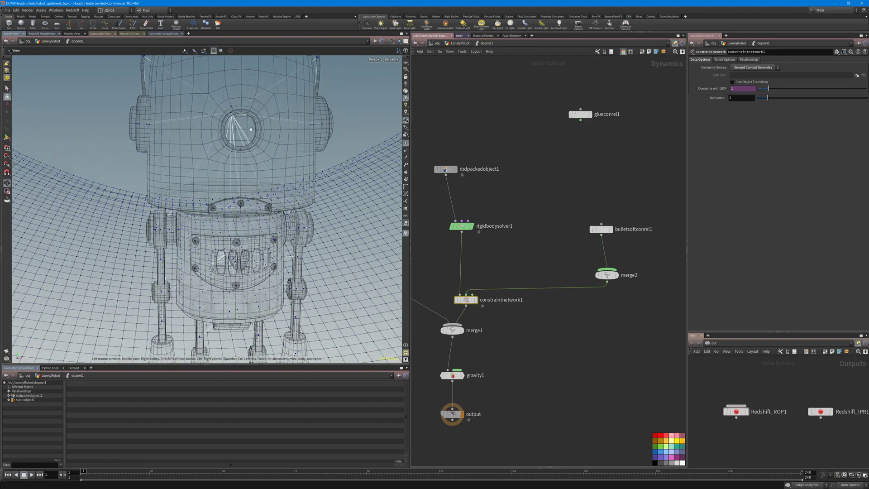
drag(301, 68, 302, 91)
Select bulletsoftconrel1 and check the Data Name in its soft constraint settings
middle_drag(502, 310, 505, 288)
mouse_move(594, 180)
mouse_down()
mouse_move(633, 223)
mouse_move(570, 186)
mouse_move(639, 239)
mouse_up()
double_click(741, 171)
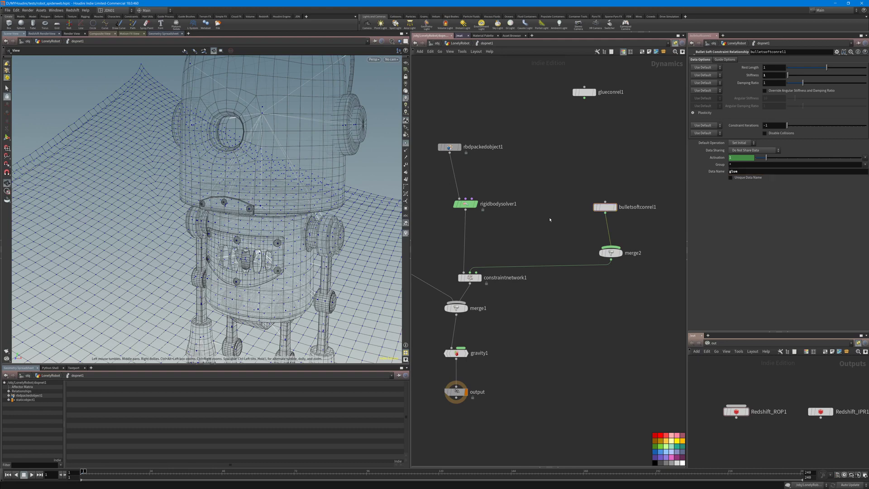
Rearrange merge2, bulletsoftconrel1 and constraintnetwork1 into a tighter layout beside rigidbodysolver1
drag(611, 253, 576, 250)
drag(610, 210, 562, 220)
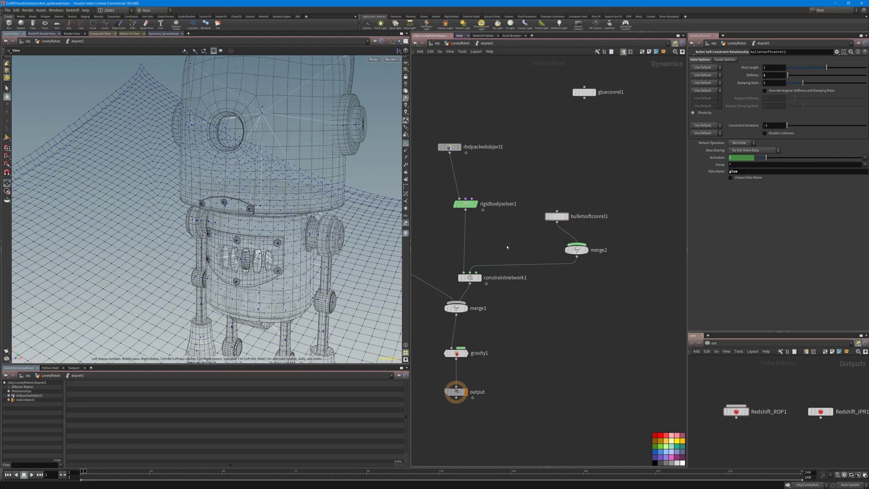
mouse_move(469, 277)
mouse_down()
mouse_move(471, 269)
mouse_move(485, 278)
mouse_up()
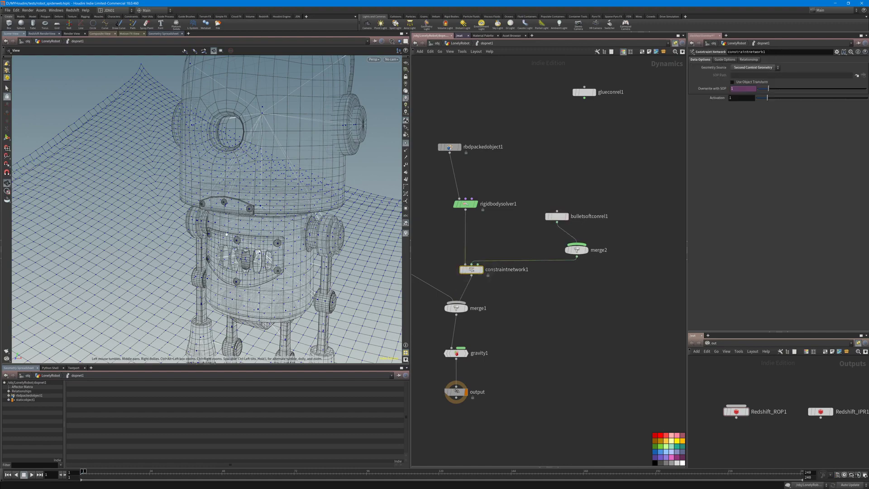
Examine the robot against the surrounding cloth from several angles, and review the bulletsoftconrel1 settings
right_drag(238, 219, 252, 222)
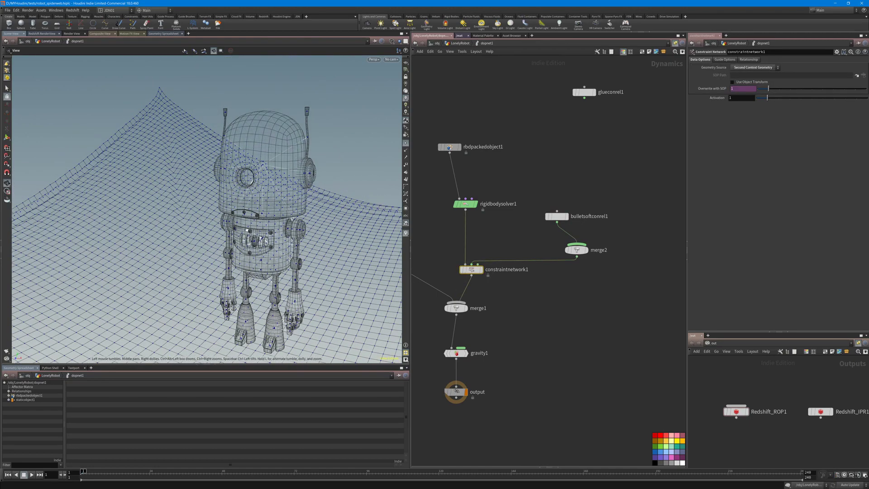
middle_drag(252, 222, 271, 180)
drag(271, 181, 277, 194)
right_drag(277, 195, 299, 231)
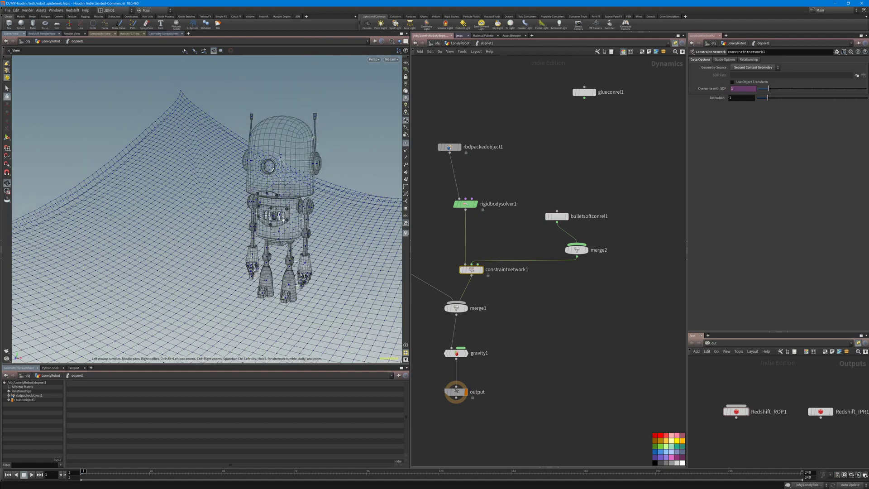
drag(299, 231, 280, 244)
drag(449, 255, 491, 277)
middle_drag(471, 294, 514, 265)
middle_drag(448, 268, 472, 291)
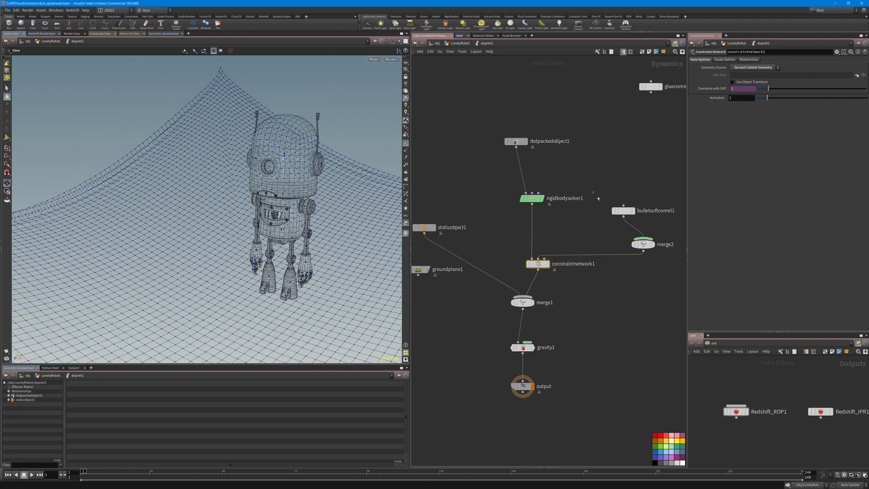
click(624, 211)
scroll(267, 238, down, 2)
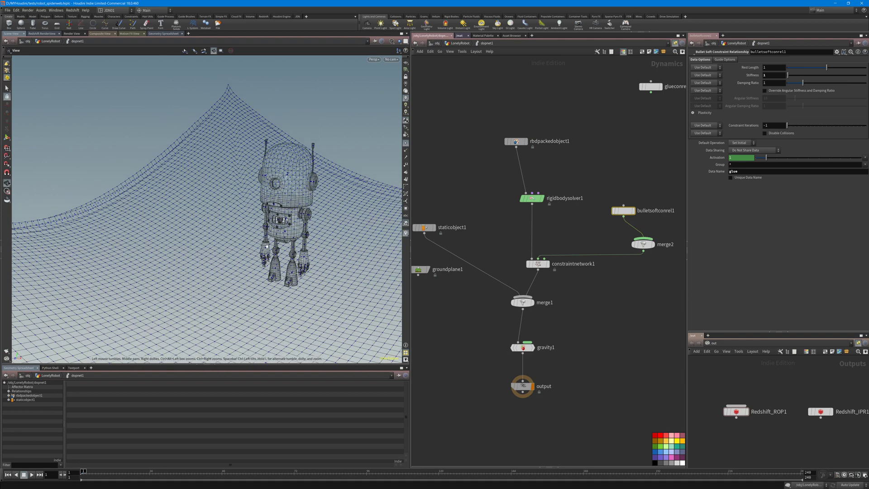
Review the collision settings of staticobject1 and the force settings of gravity1
middle_drag(267, 237, 253, 224)
middle_drag(449, 201, 461, 216)
drag(461, 216, 425, 252)
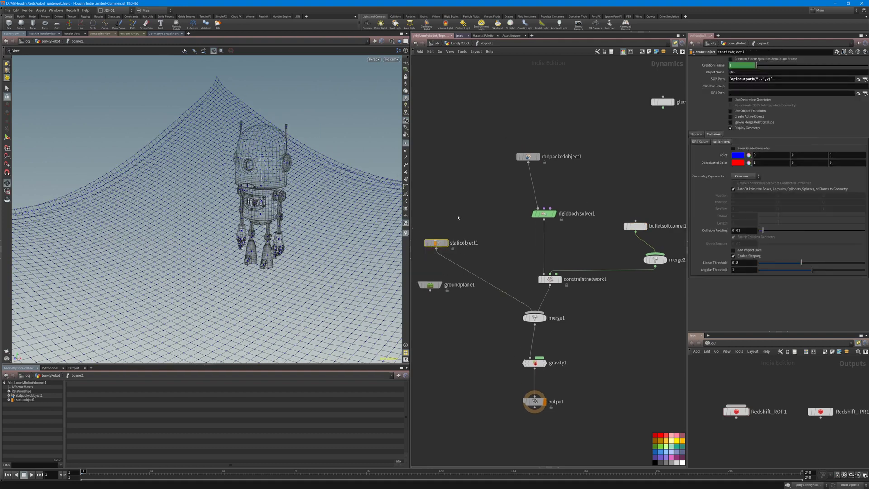
drag(576, 349, 532, 369)
scroll(253, 238, down, 3)
middle_drag(253, 239, 236, 231)
drag(236, 231, 221, 243)
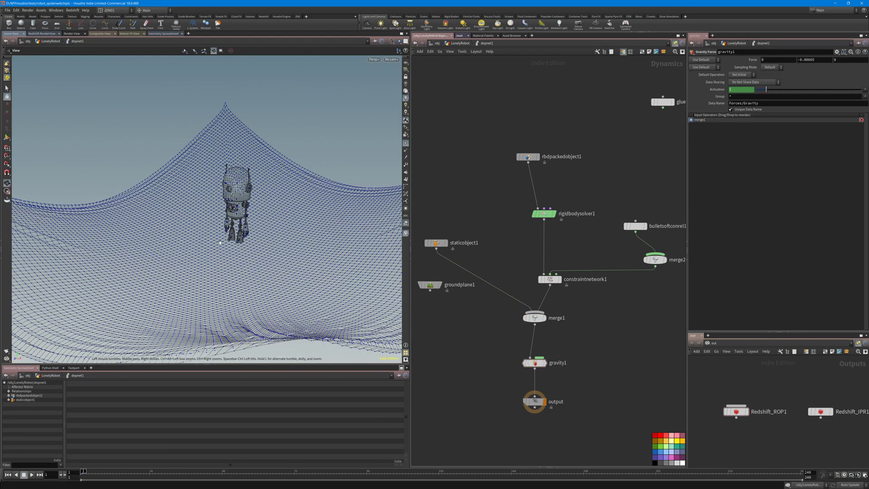
Reselect staticobject1 and examine the whole draped cloth around the robot
middle_drag(221, 243, 242, 262)
drag(461, 215, 414, 262)
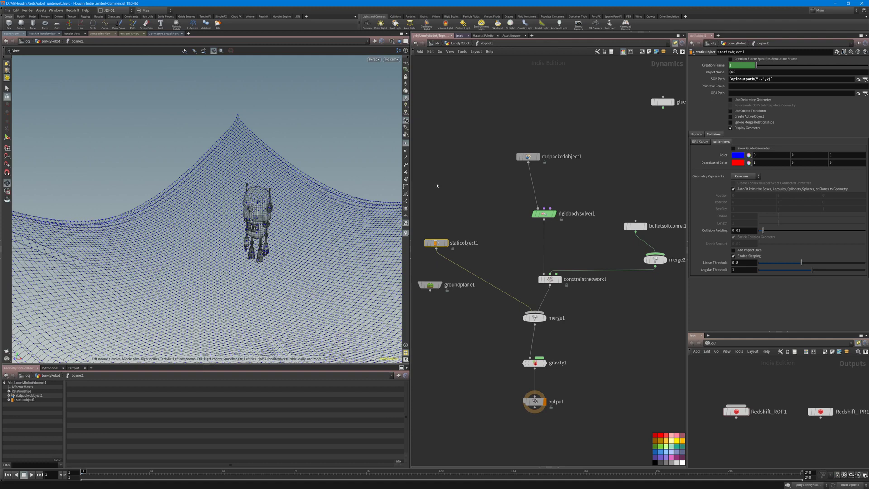
drag(235, 207, 248, 261)
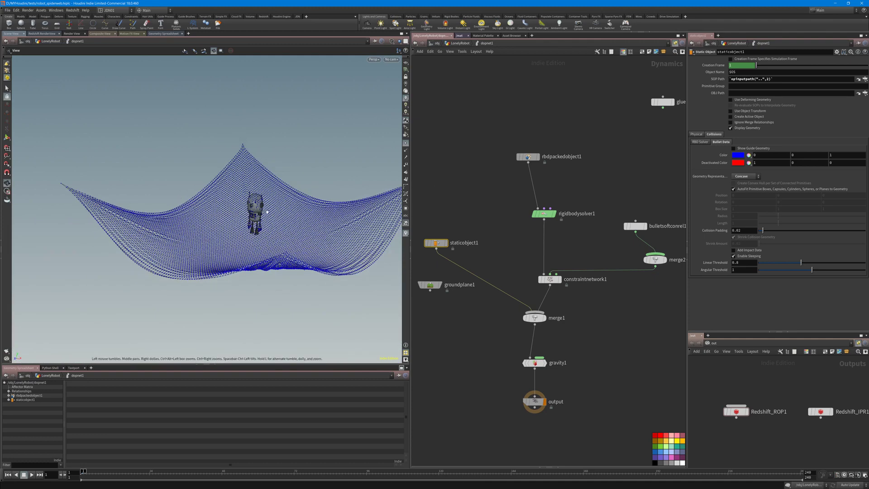
drag(284, 218, 270, 239)
scroll(269, 238, up, 2)
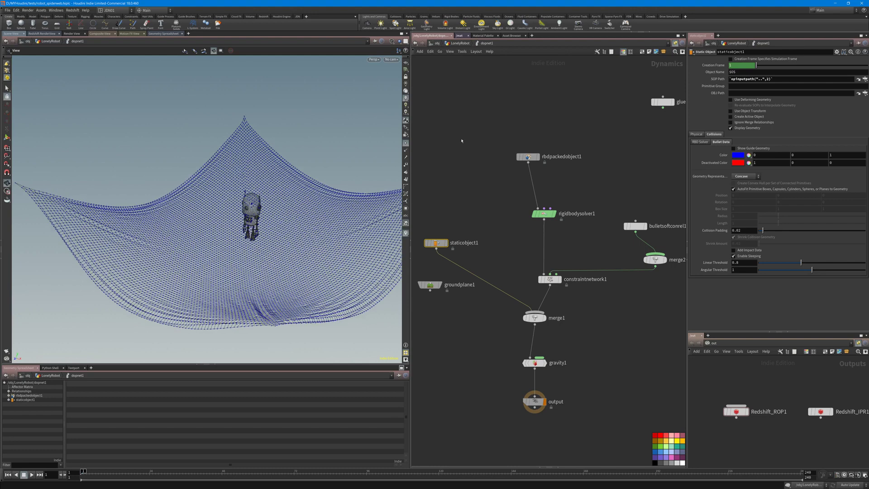
Return to the LonelyRobot network, display grid1 and select vellumcloth1
key(u)
middle_drag(447, 205, 528, 205)
drag(507, 153, 449, 182)
key(r)
drag(260, 224, 253, 213)
drag(497, 186, 429, 214)
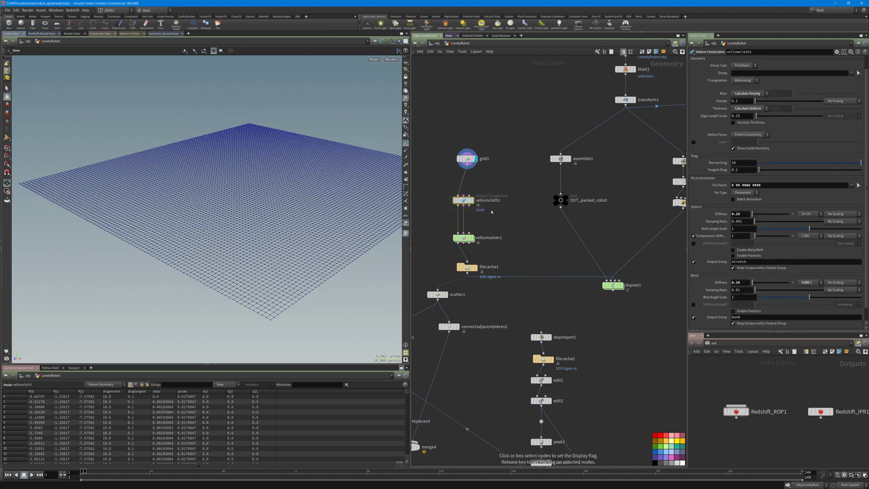
Display vellumcloth1 and check its Pin Points selection at the grid's corners
click(475, 201)
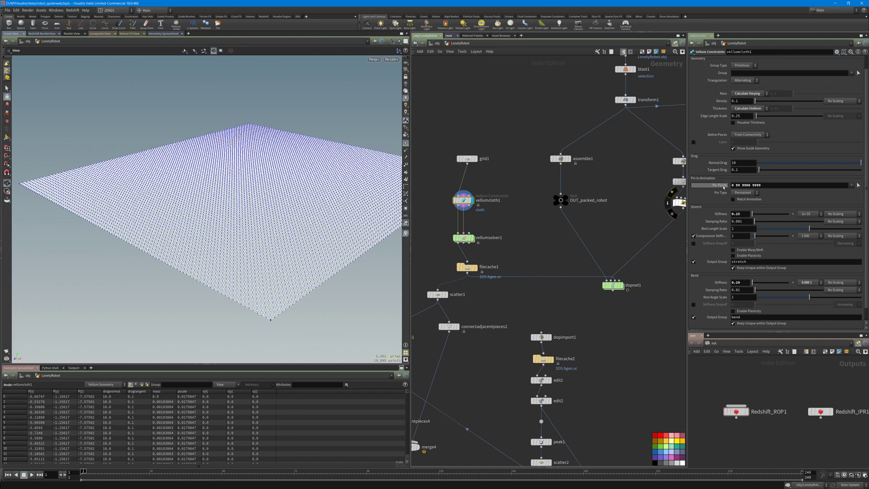
click(859, 185)
drag(164, 218, 272, 218)
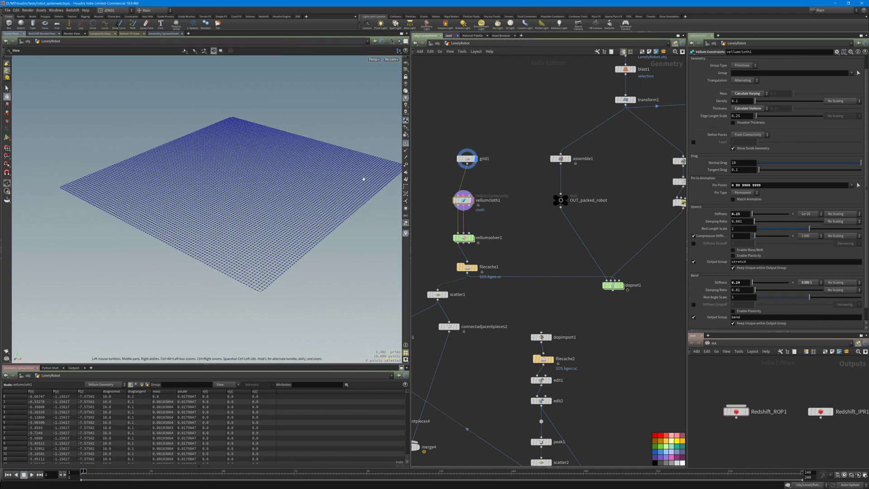
drag(363, 180, 316, 185)
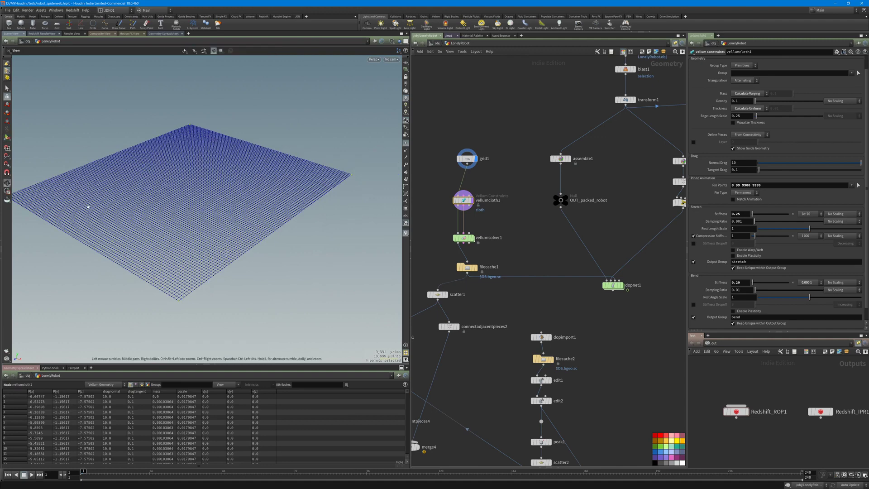
alt+middle_drag(88, 206, 117, 207)
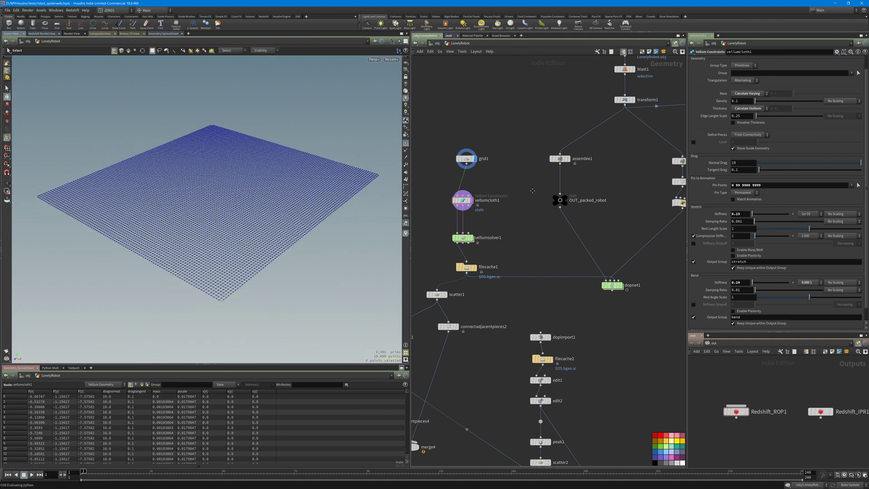
Display vellumsolver1, review its solver settings and play the cloth simulation
middle_drag(514, 219, 541, 211)
drag(536, 205, 483, 227)
key(r)
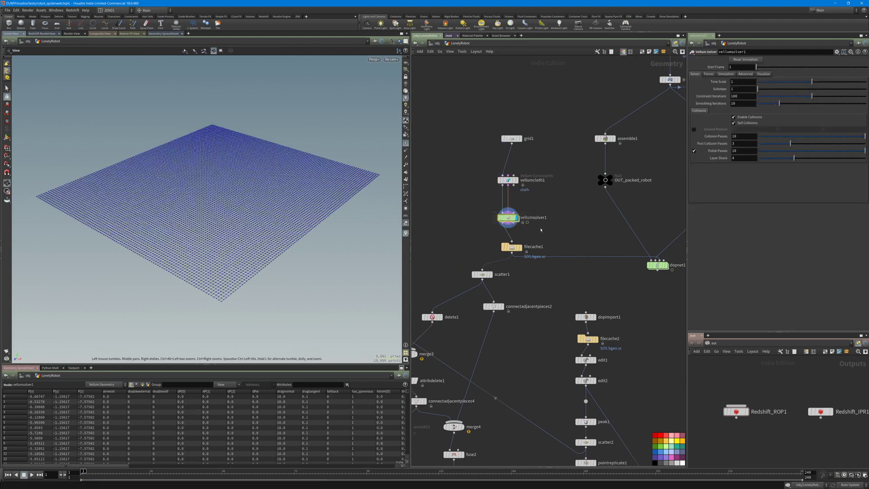
scroll(736, 74, down, 4)
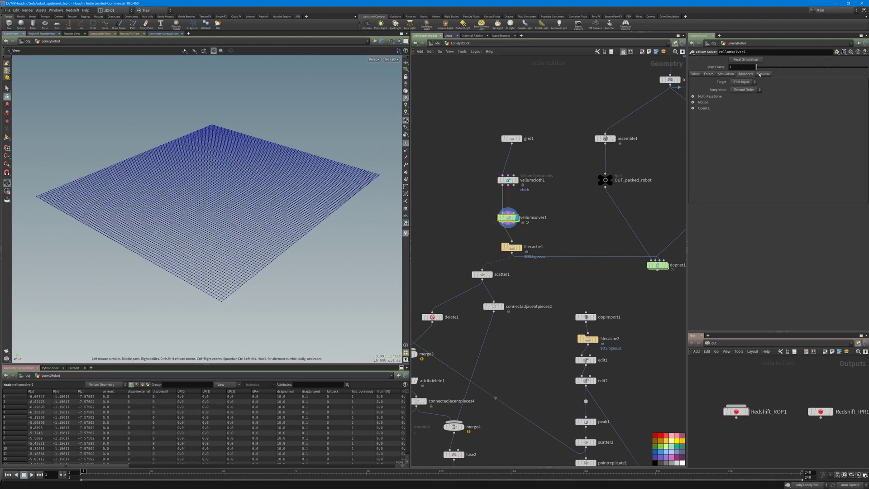
click(695, 74)
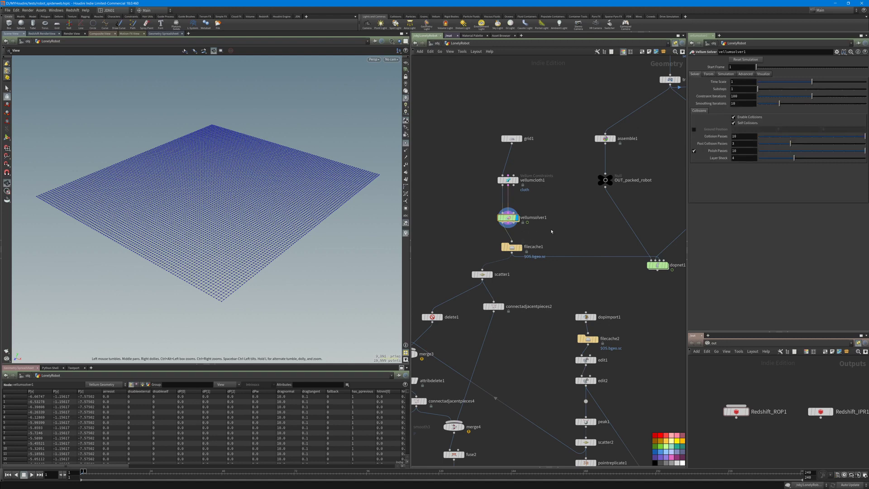
key(Up)
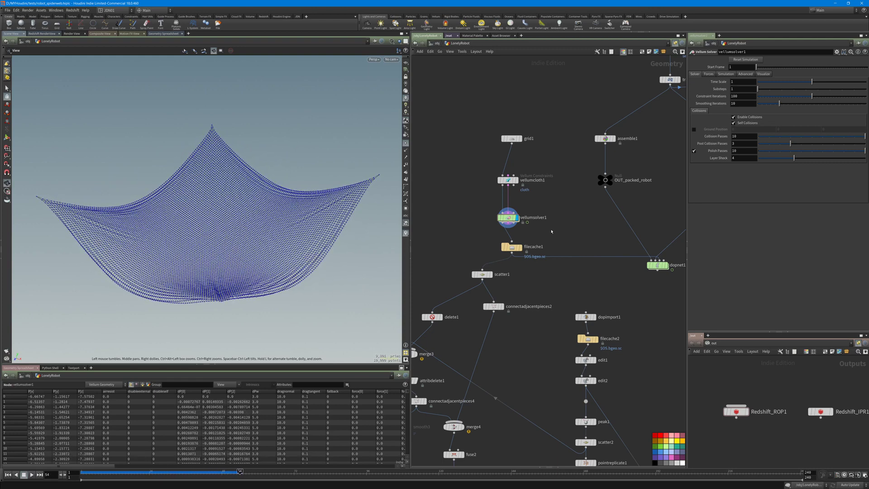
Check the filecache1 settings, reopen dopnet1 and turn off the viewport's point markers
click(505, 247)
middle_drag(594, 240, 464, 226)
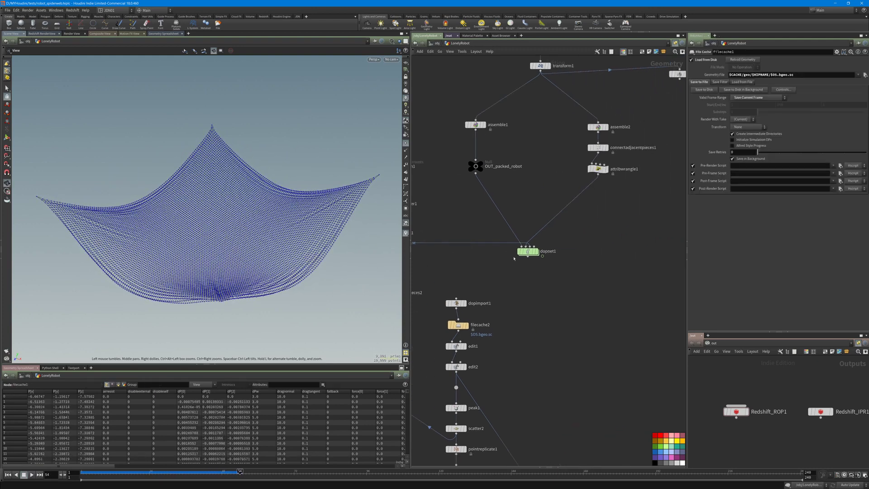
double_click(525, 252)
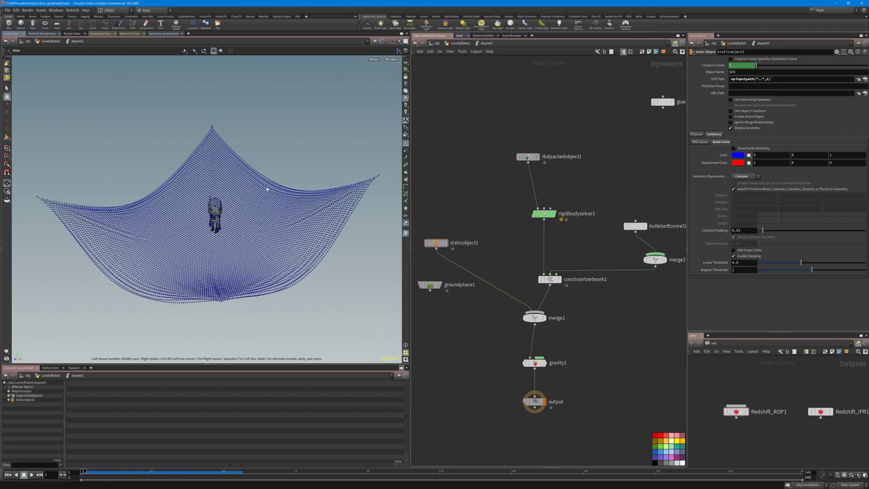
click(406, 143)
right_drag(263, 212, 242, 241)
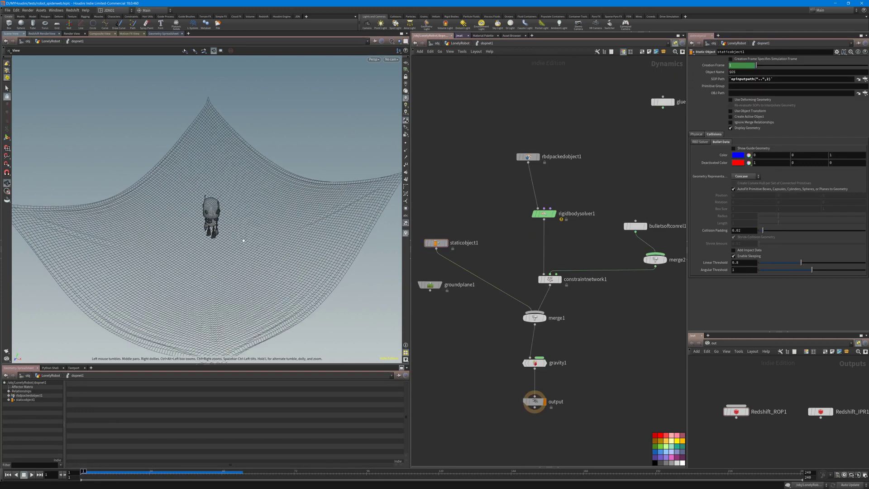
Play the dopnet1 simulation and follow the robot's collapse on the draped cloth up close
middle_drag(243, 241, 240, 214)
drag(241, 215, 240, 199)
key(Up)
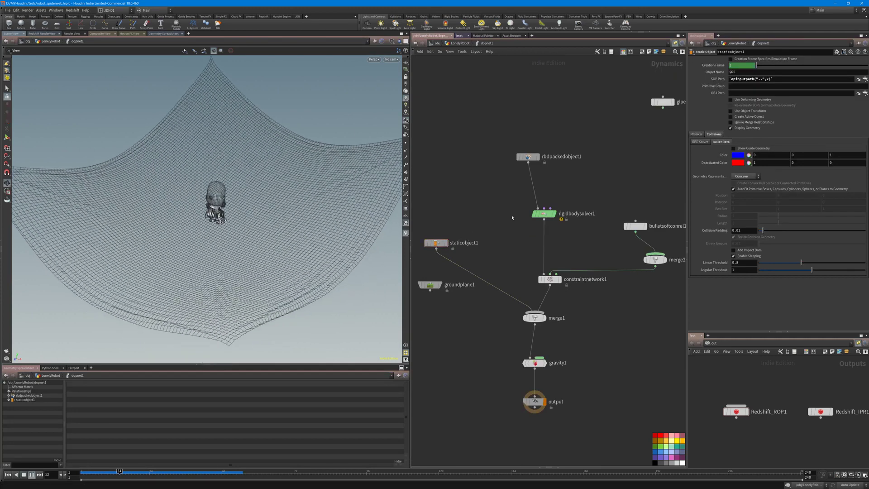
drag(197, 183, 208, 195)
right_drag(208, 194, 266, 214)
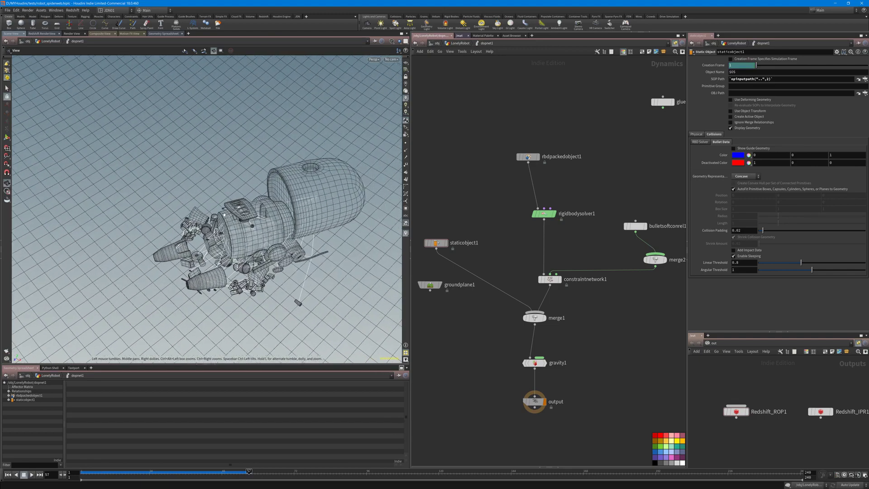
key(Up)
Examine the collapsed robot and its constraint lines on the cloth from several angles and distances
drag(224, 214, 263, 254)
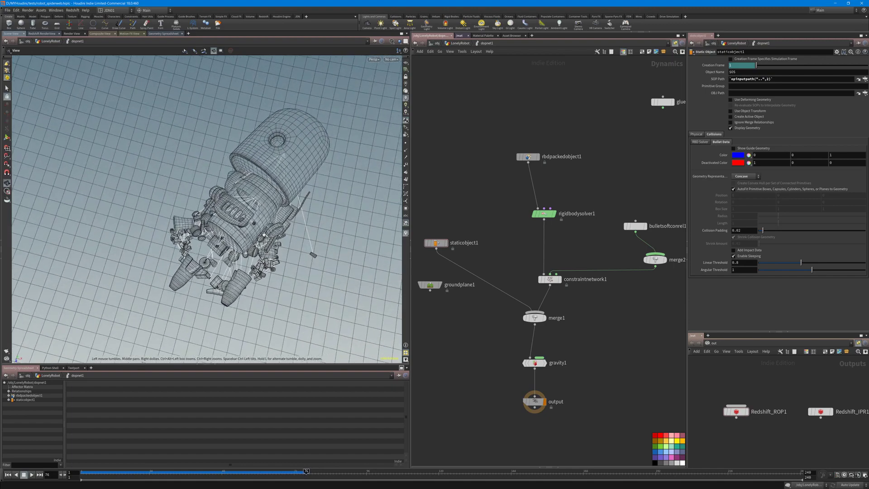
drag(208, 291, 259, 264)
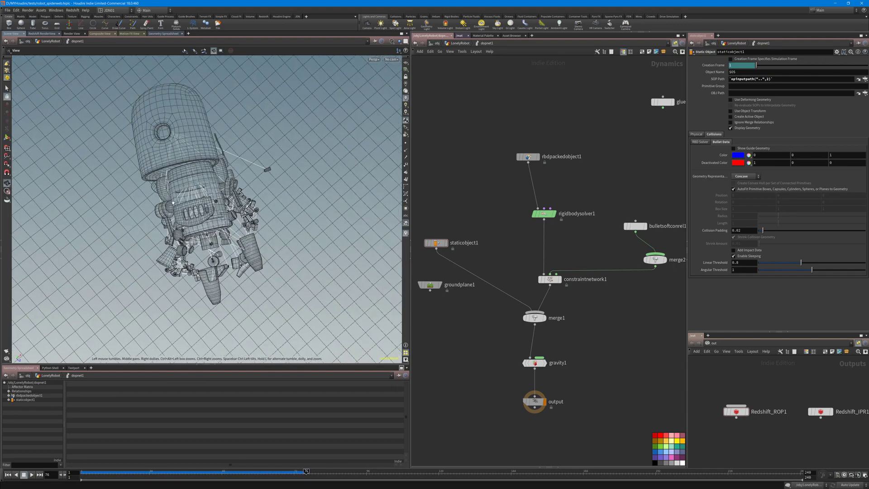
drag(218, 220, 138, 171)
drag(186, 75, 145, 68)
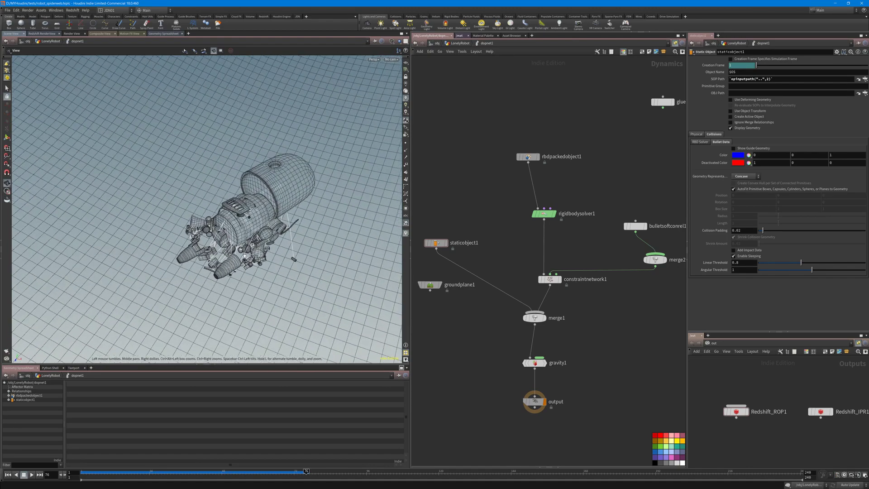
drag(255, 258, 285, 251)
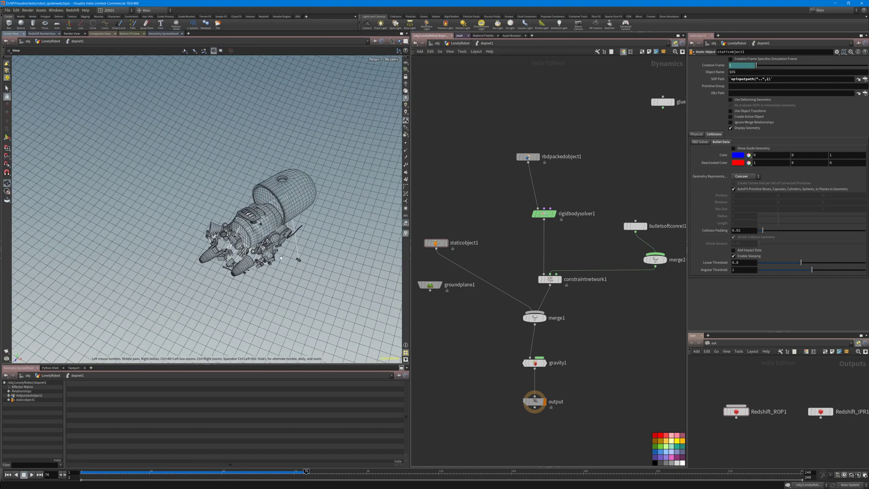
right_drag(302, 272, 267, 229)
middle_drag(576, 220, 530, 202)
drag(607, 183, 579, 218)
drag(251, 214, 254, 227)
right_drag(253, 226, 276, 239)
middle_drag(458, 211, 473, 220)
Return to the LonelyRobot network, display filecache2 and scrub through the cached robot simulation
middle_drag(453, 123, 467, 106)
key(u)
middle_drag(492, 265, 565, 240)
drag(273, 472, 174, 472)
click(531, 301)
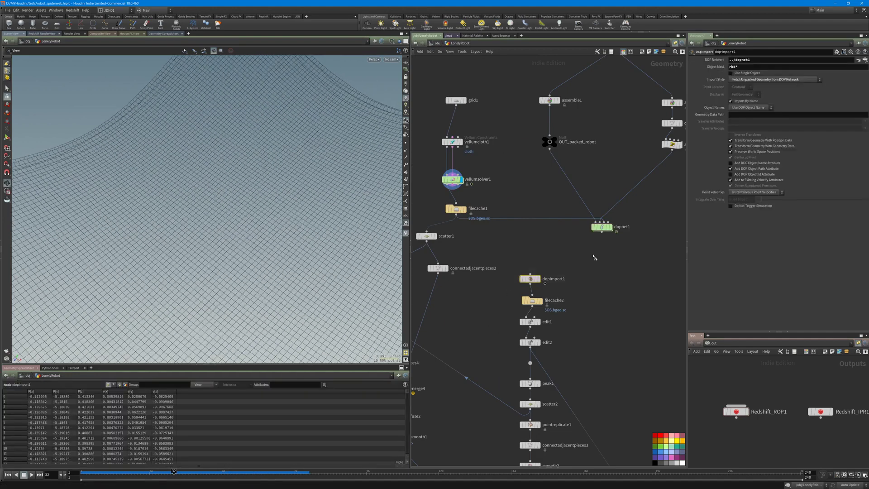
click(539, 301)
drag(146, 466, 225, 469)
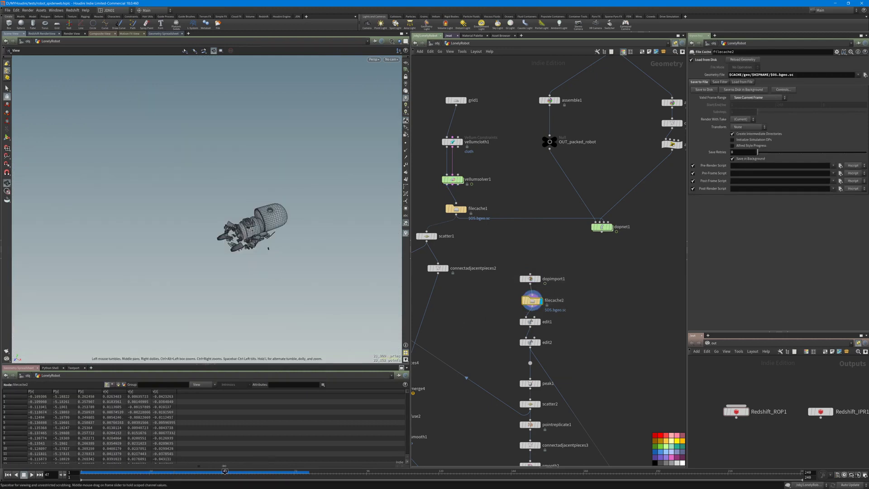
Display edit1 and edit2 in turn and inspect the robot pieces each one repositions
middle_drag(474, 356, 505, 294)
drag(532, 253, 578, 270)
click(570, 261)
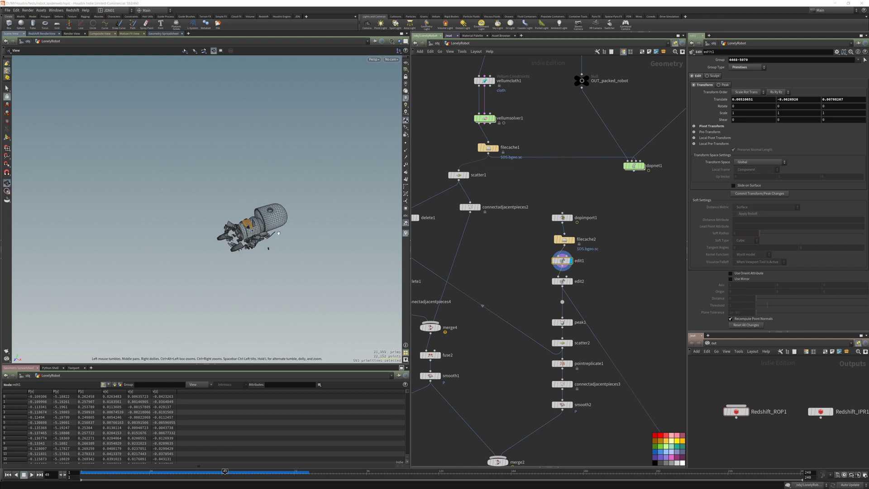
scroll(245, 226, up, 5)
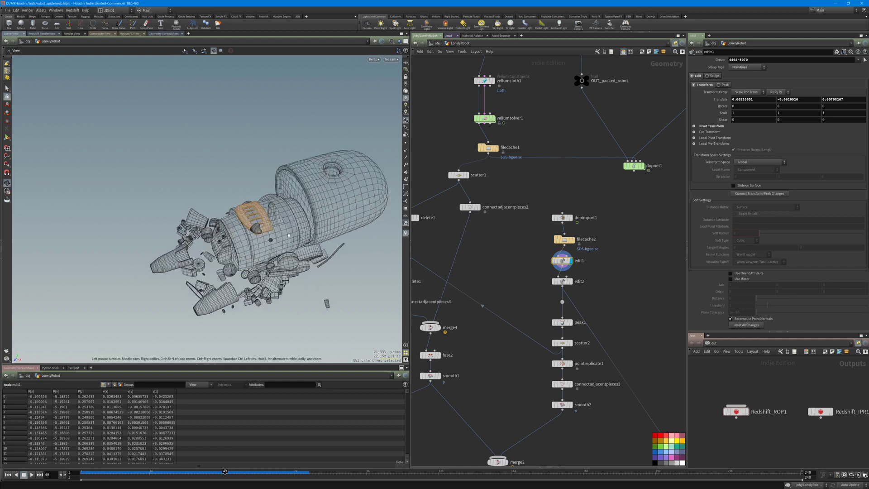
drag(275, 227, 268, 226)
drag(542, 274, 576, 289)
click(571, 281)
drag(235, 227, 297, 229)
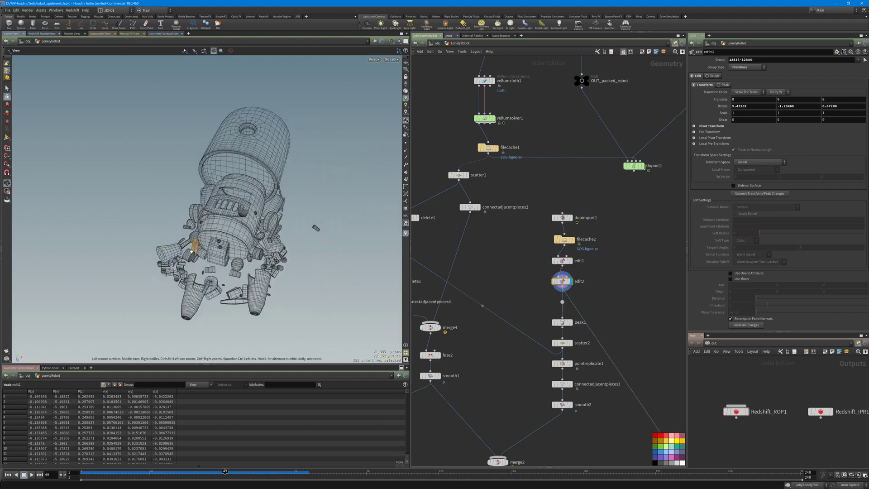
Bypass the peak1 node and display scatter2's points on the robot
middle_drag(544, 294, 543, 249)
click(563, 279)
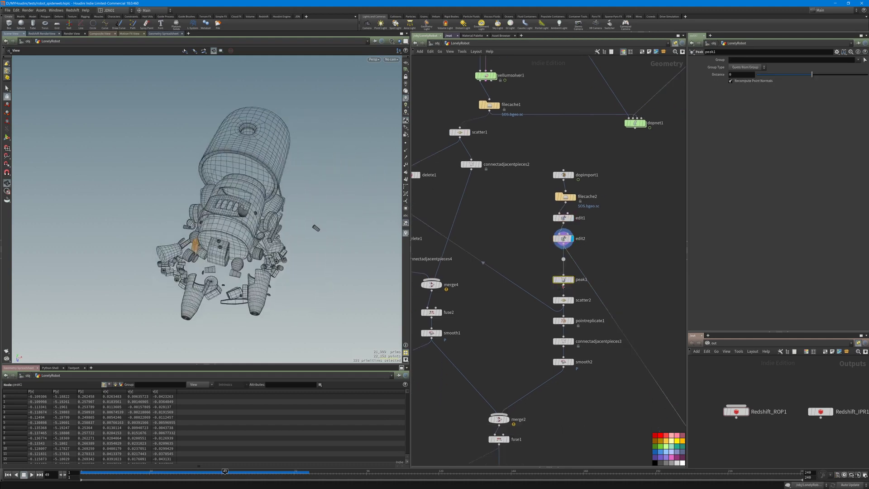
click(555, 279)
click(564, 300)
click(571, 300)
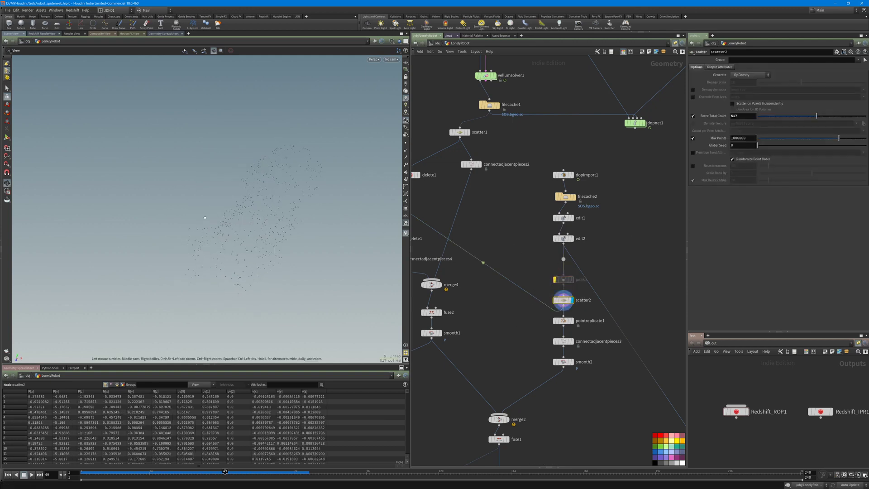
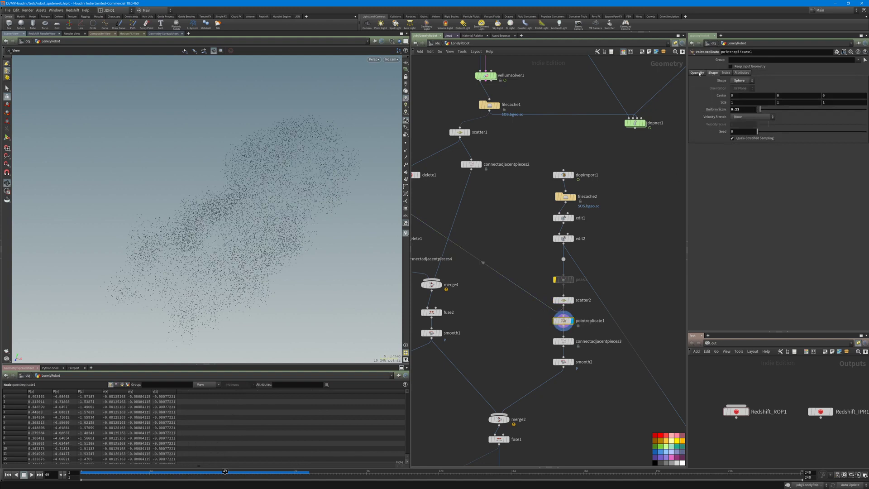
Review pointreplicate1's quantity settings, including its Points per Point value
click(696, 73)
click(737, 81)
click(528, 272)
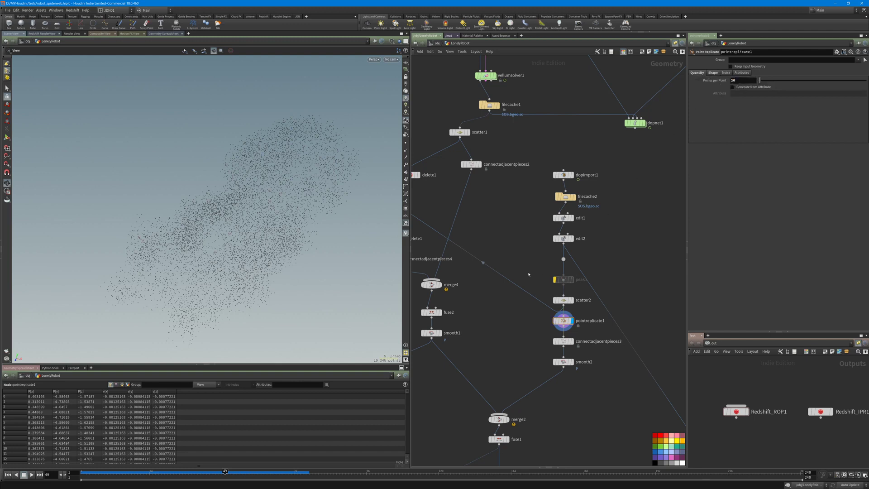
middle_drag(536, 286, 545, 243)
click(570, 278)
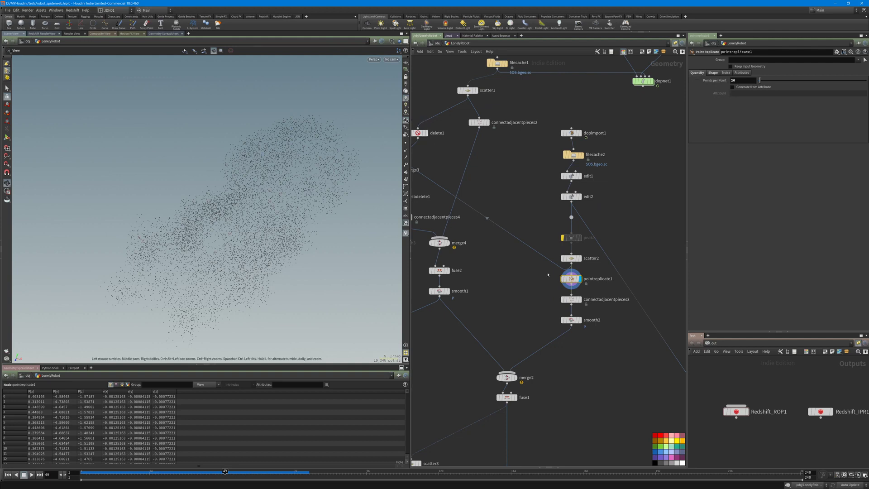
Check the node information of scatter2 and pointreplicate1 to compare their point counts
click(571, 259)
middle_click(572, 259)
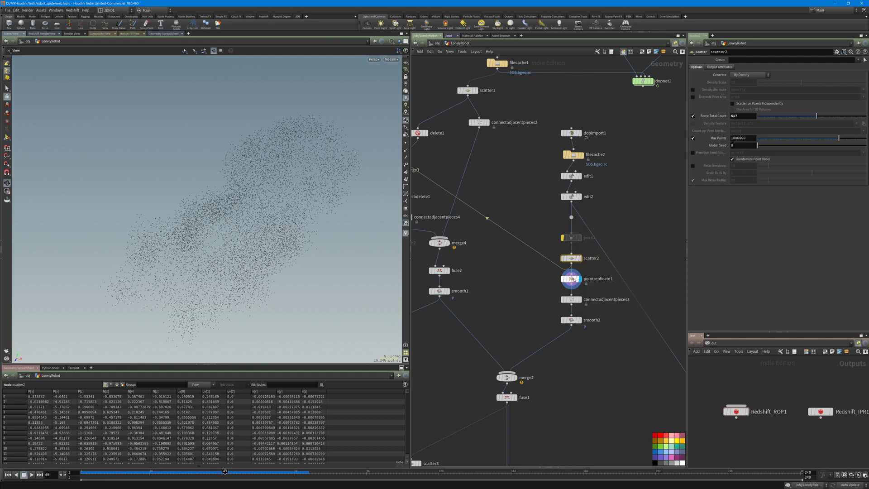
middle_click(574, 280)
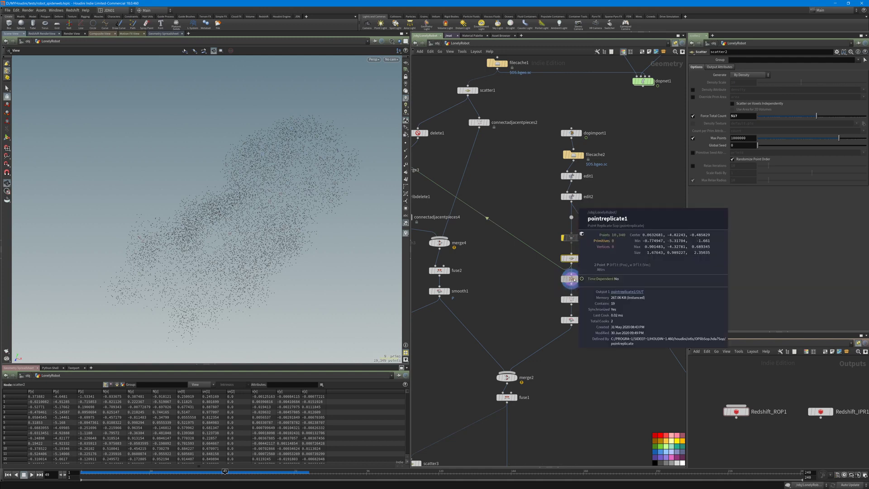
Display connectadjacentpieces3 and review its Connection Type options, keeping Adjacent Points
middle_drag(529, 291, 530, 276)
mouse_move(530, 275)
mouse_down()
mouse_move(589, 290)
mouse_move(533, 272)
mouse_up()
key(r)
drag(312, 186, 306, 212)
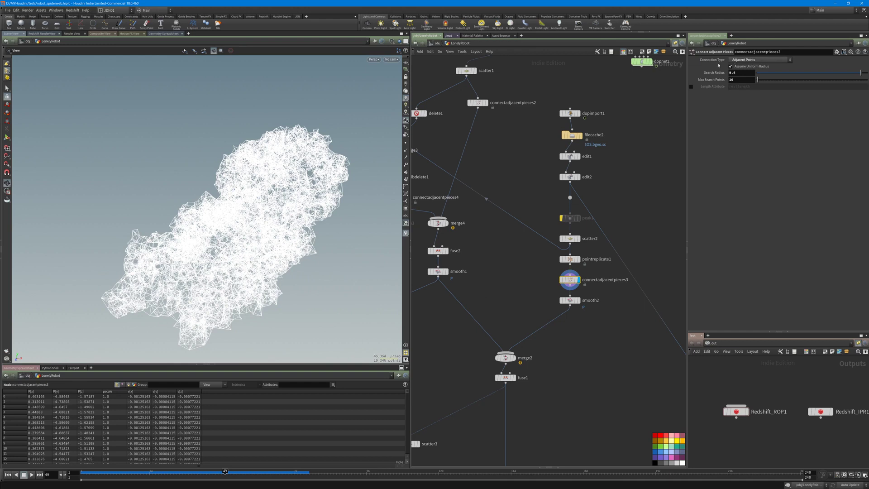
click(740, 62)
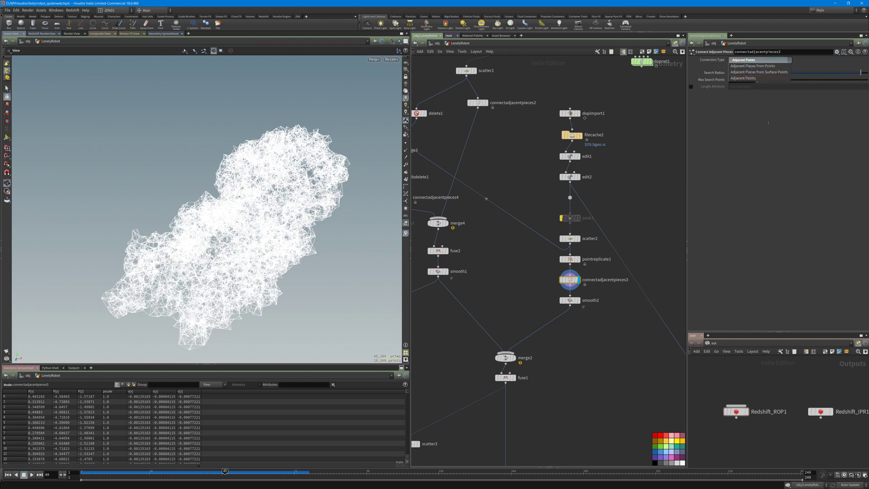
click(752, 134)
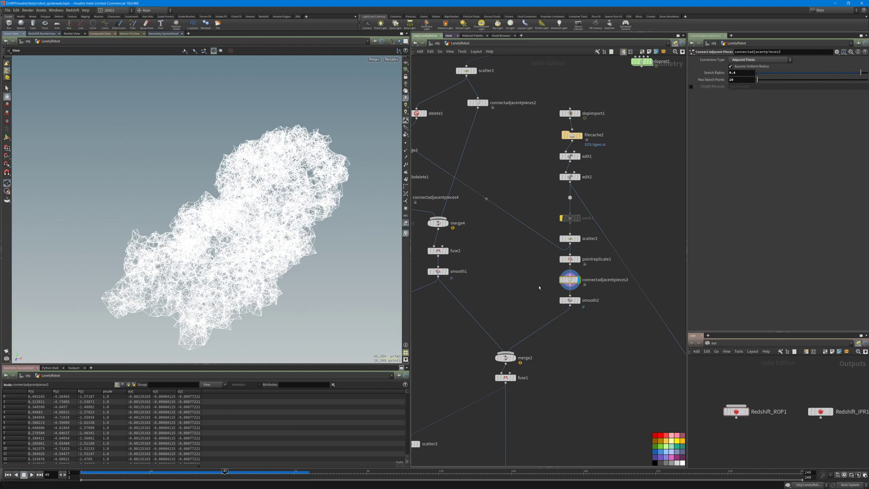
Display smooth2 and view the smoothed web around the robot from another angle
drag(531, 287, 608, 315)
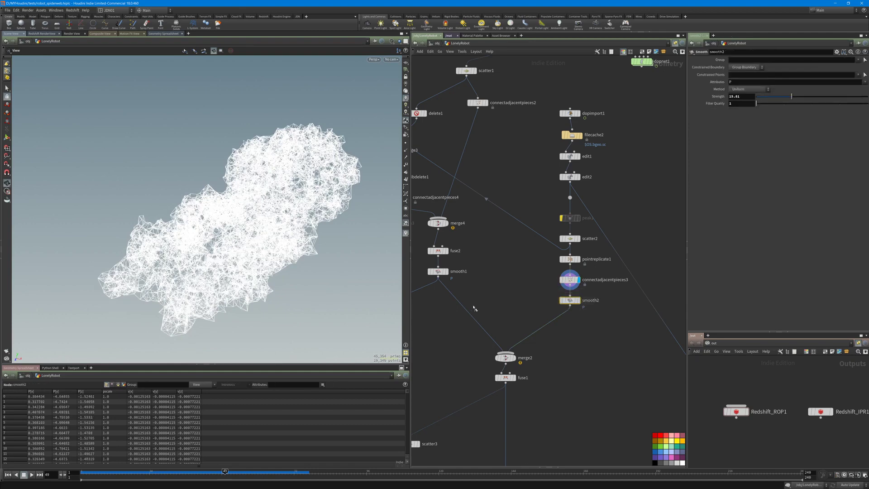
key(r)
drag(285, 205, 344, 197)
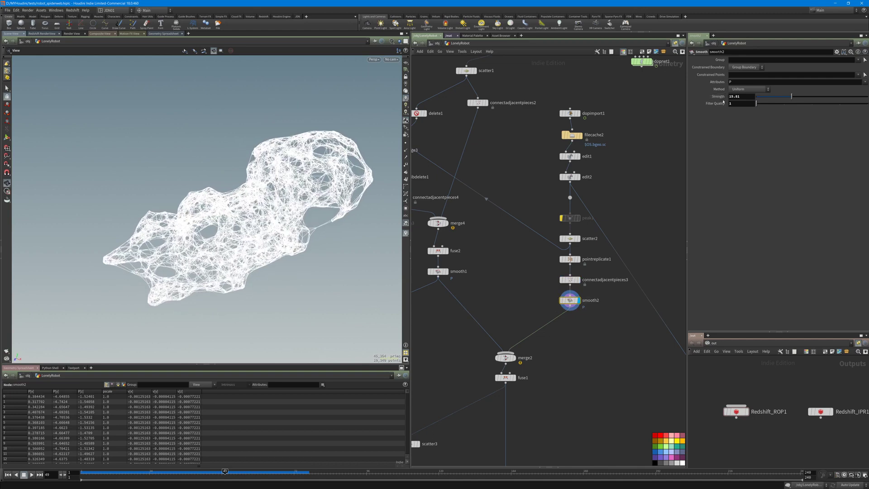
Try a Filter Quality of 2 on smooth2, compare the web, and restore it to 1
click(785, 108)
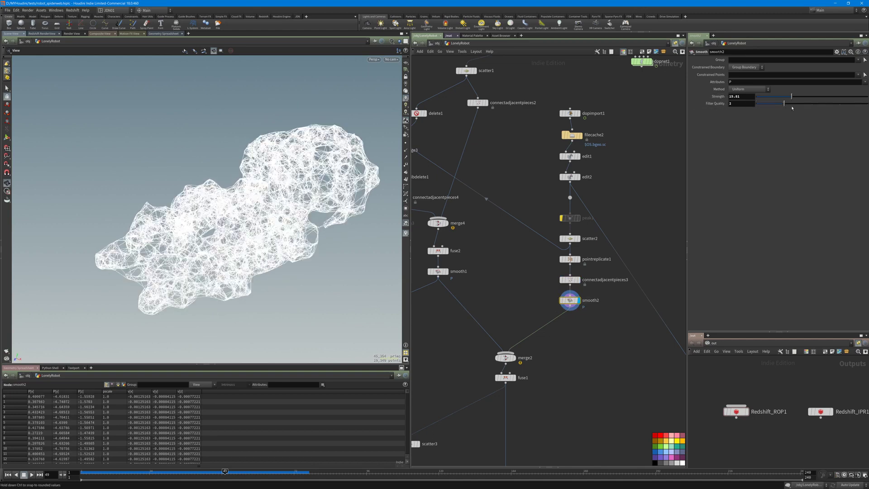
click(578, 280)
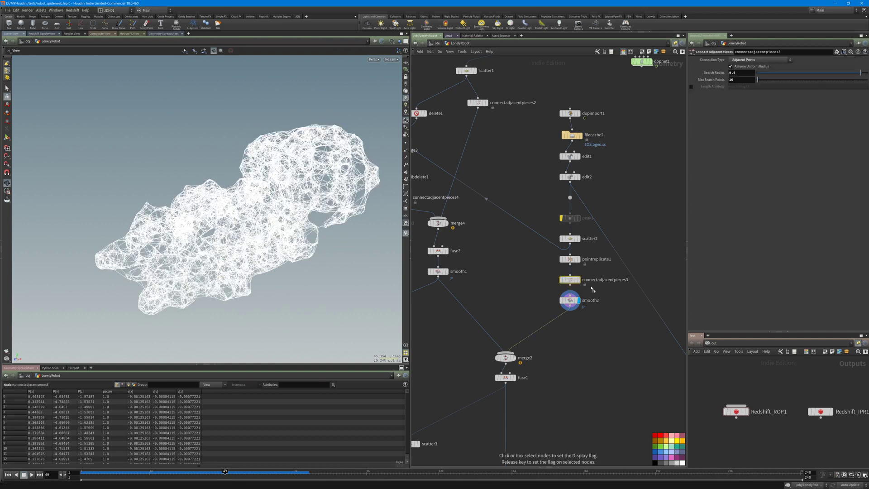
click(578, 300)
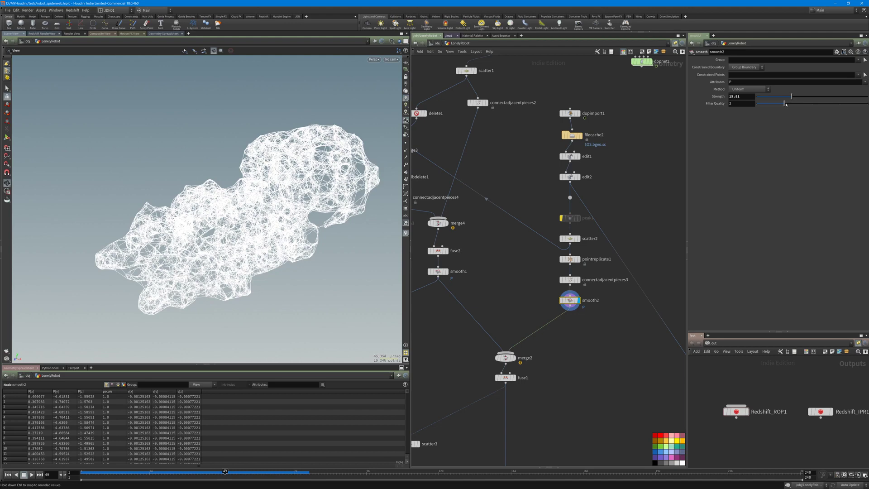
drag(785, 104, 743, 108)
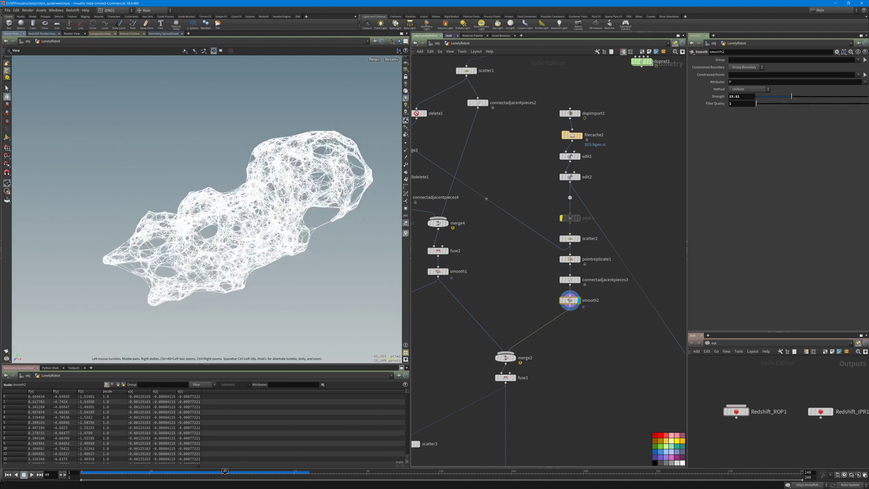
Zoom in on the web, try a higher Strength on smooth2 and undo the change
drag(245, 188, 177, 247)
mouse_move(241, 218)
mouse_down()
mouse_move(181, 217)
mouse_move(240, 217)
mouse_up()
right_drag(241, 217, 301, 188)
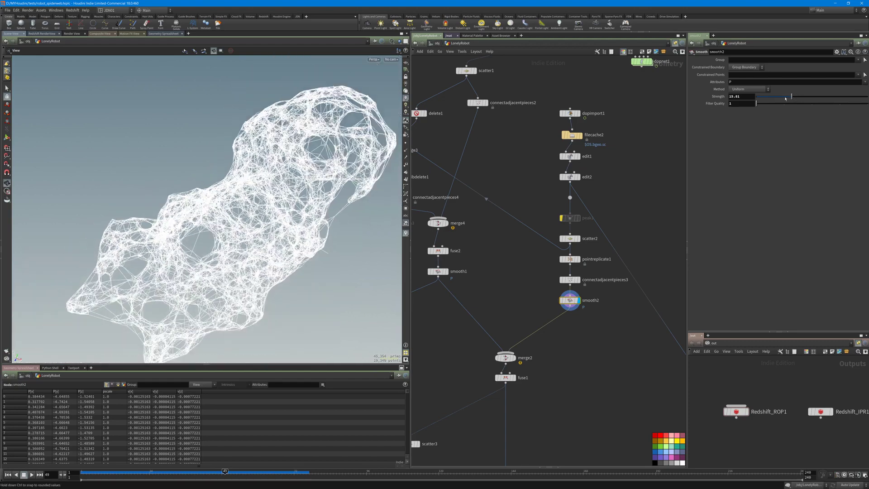
drag(790, 100, 864, 99)
key(ctrl+z)
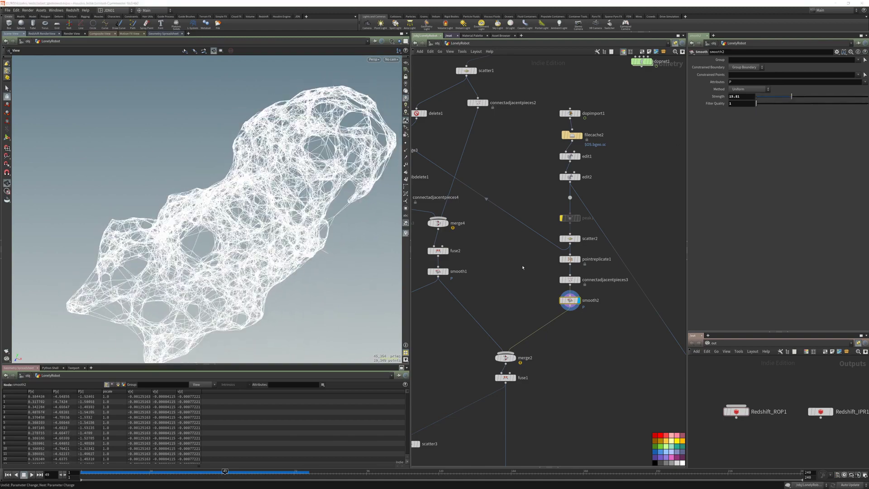
Display filecache1 and frame the whole draped cloth together with the web nodes branching from it
scroll(563, 239, down, 3)
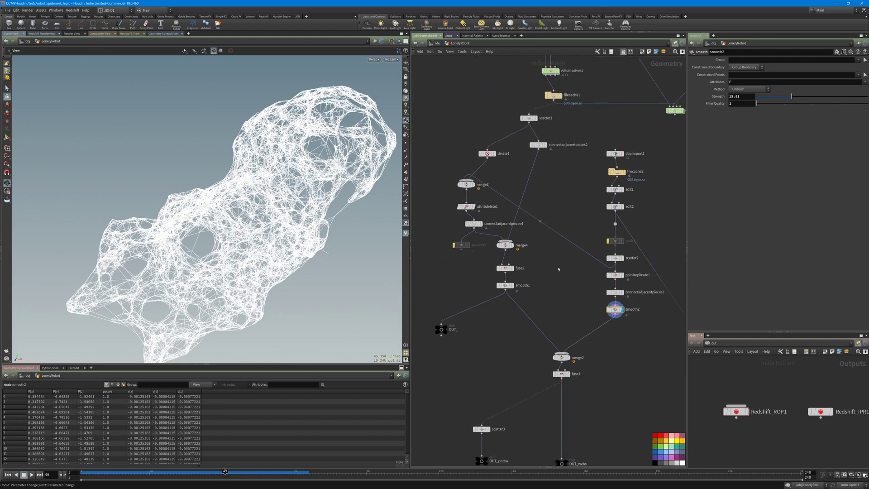
middle_drag(569, 208, 564, 247)
drag(548, 135, 545, 136)
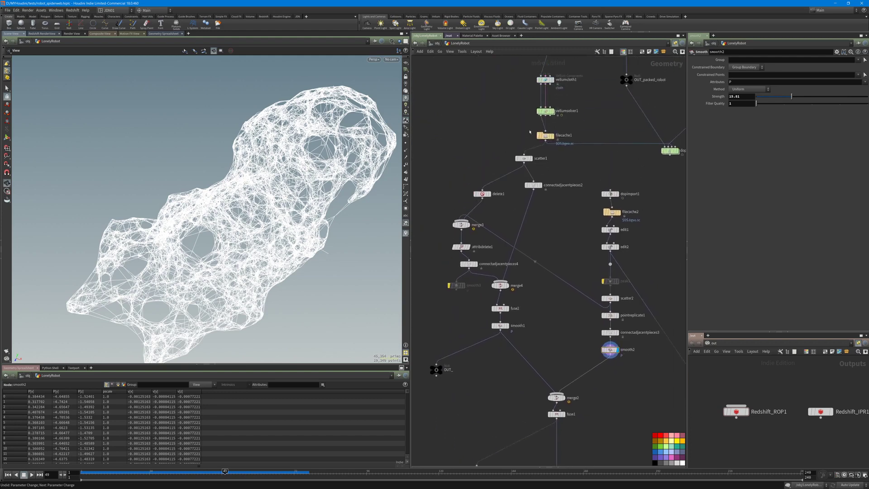
scroll(264, 220, down, 2)
drag(264, 219, 271, 206)
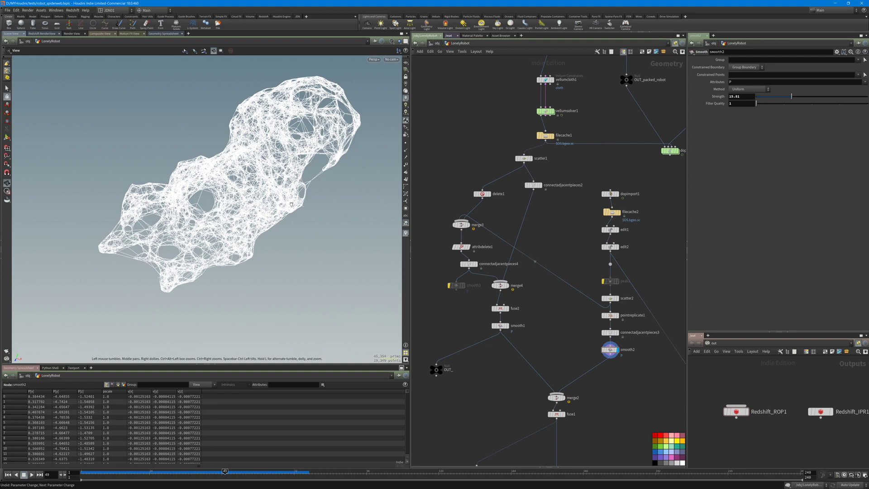
click(552, 135)
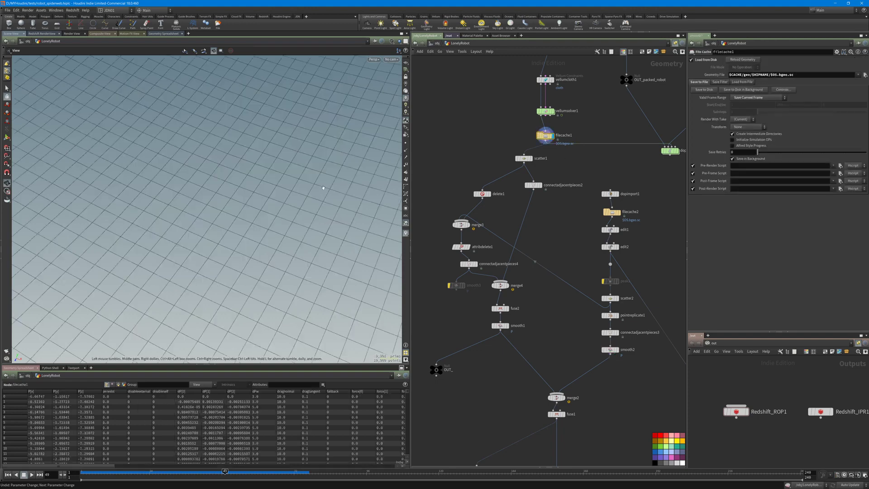
right_drag(313, 172, 207, 176)
mouse_move(208, 176)
mouse_down()
mouse_move(245, 142)
mouse_move(210, 184)
mouse_up()
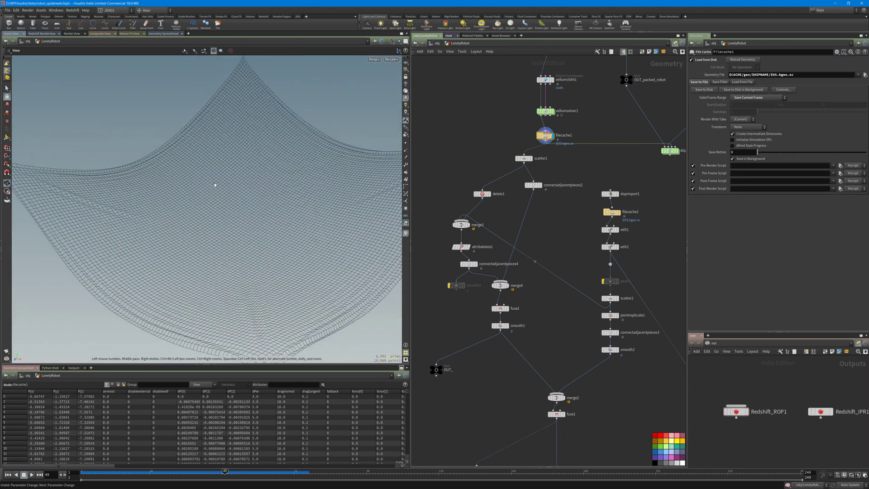
middle_drag(639, 169, 620, 176)
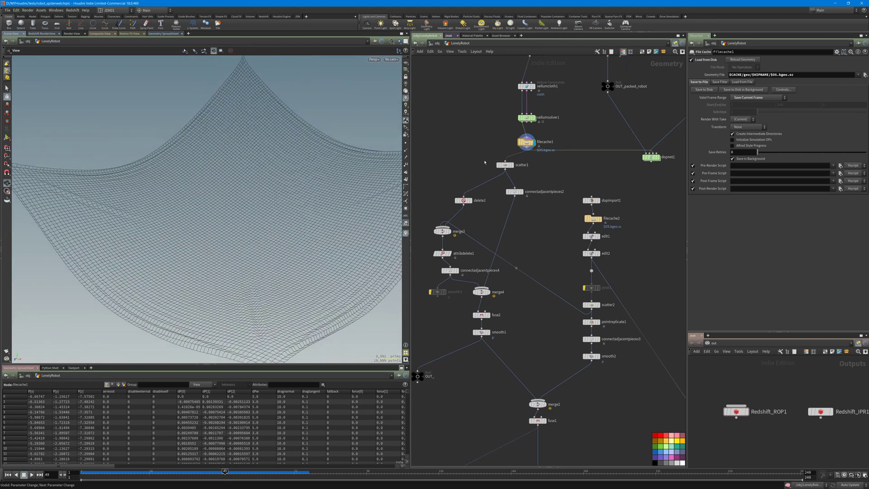
Display scatter1 below filecache1 to examine the points scattered over the draped cloth
scroll(484, 163, up, 3)
middle_drag(483, 164, 525, 146)
click(582, 160)
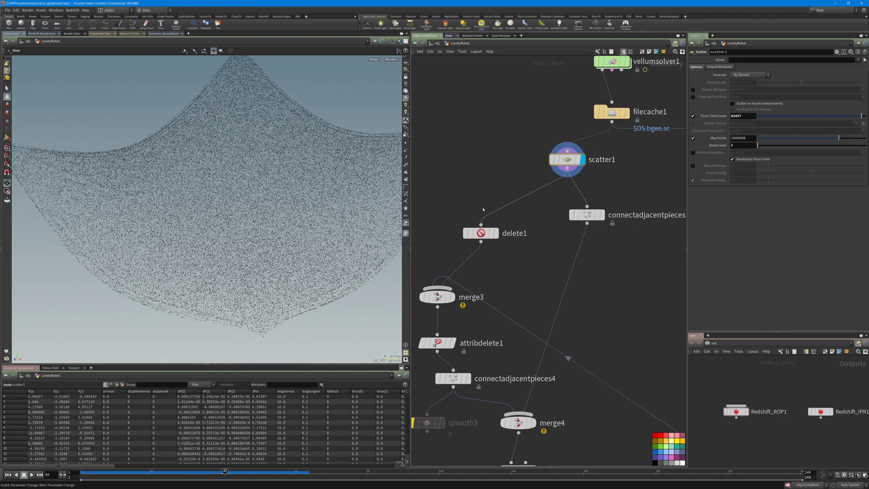
Display delete1 and view the points kept around the robot from several angles
middle_drag(503, 206, 518, 179)
drag(455, 180, 539, 228)
click(512, 207)
drag(279, 204, 245, 203)
drag(113, 142, 259, 204)
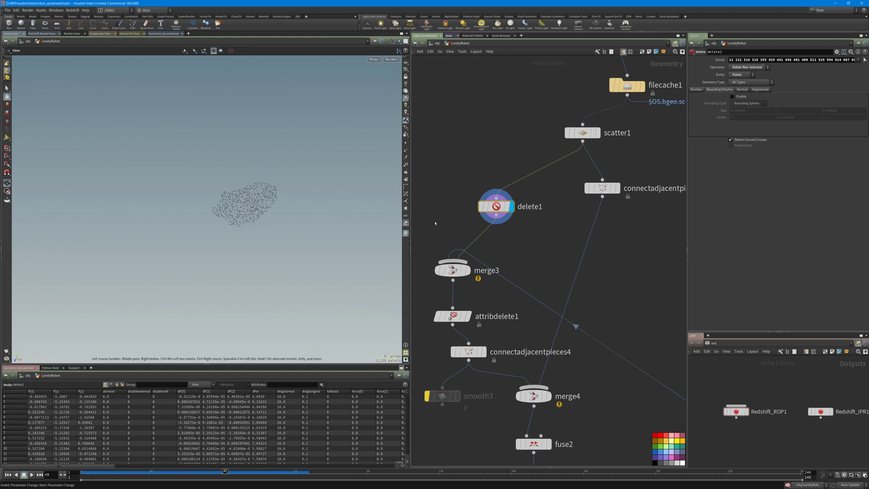
Display scatter2's points and compare them with the combined points of merge3
scroll(436, 224, down, 4)
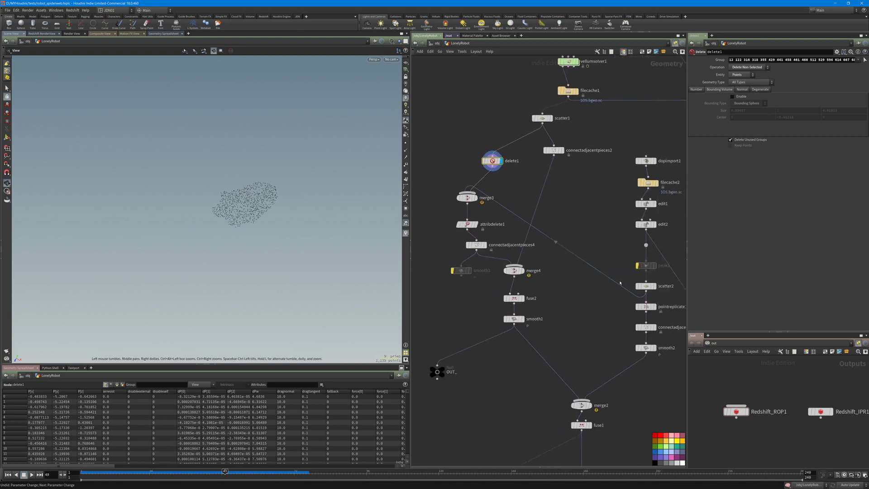
click(646, 287)
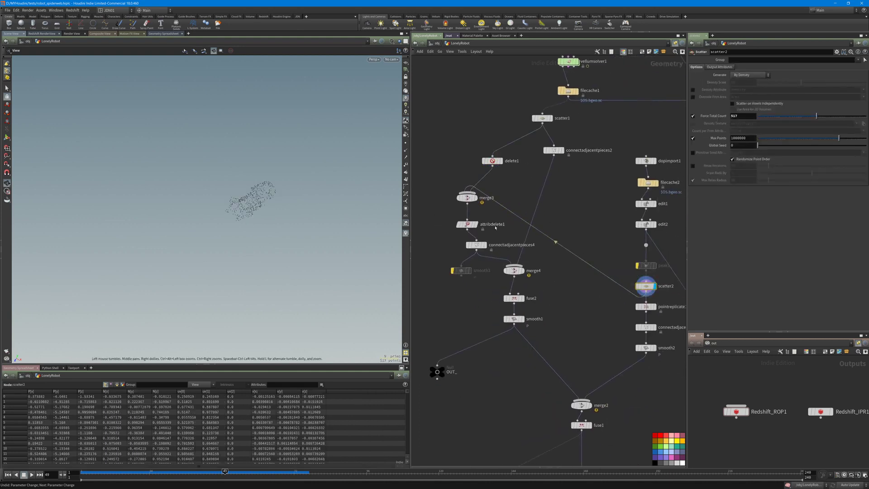
click(467, 198)
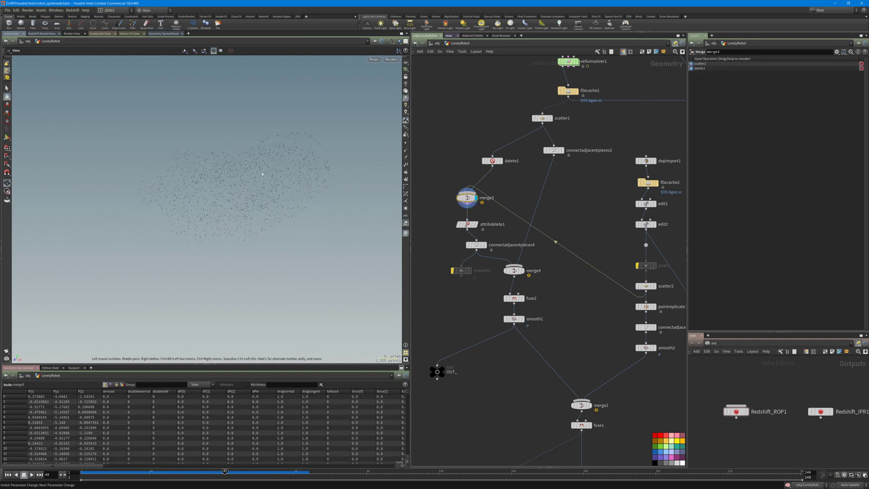
Enlarge the viewport's particle point size and orbit around merge3's points
key(d)
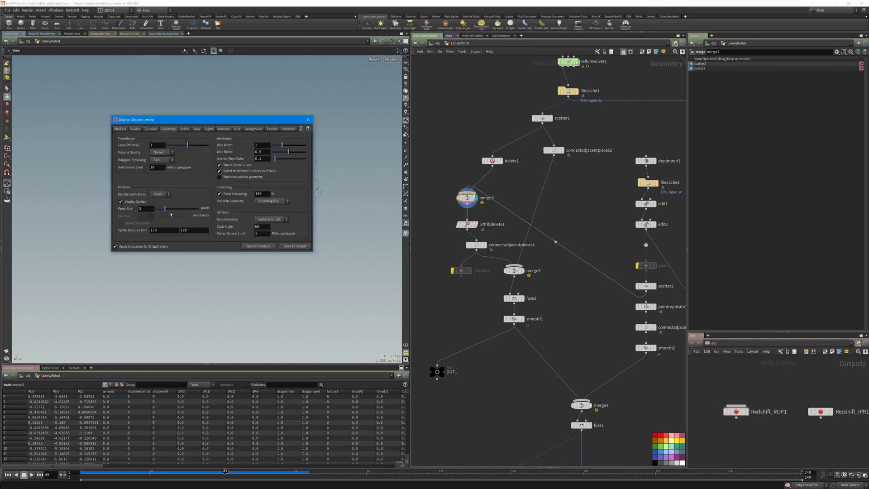
drag(165, 209, 177, 209)
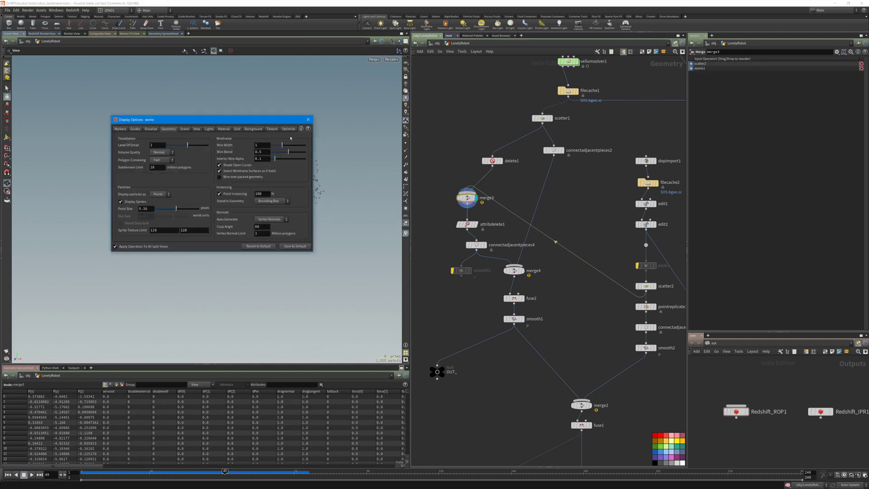
click(308, 120)
drag(271, 190, 308, 199)
Move attribdelete1 closer beneath merge3, inspect merge3's information, and display attribdelete1
drag(469, 219, 468, 213)
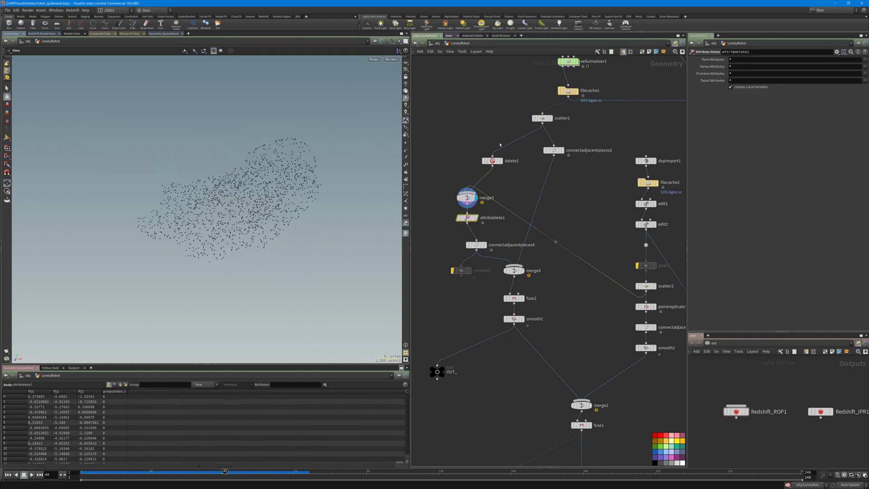
middle_click(468, 198)
click(474, 218)
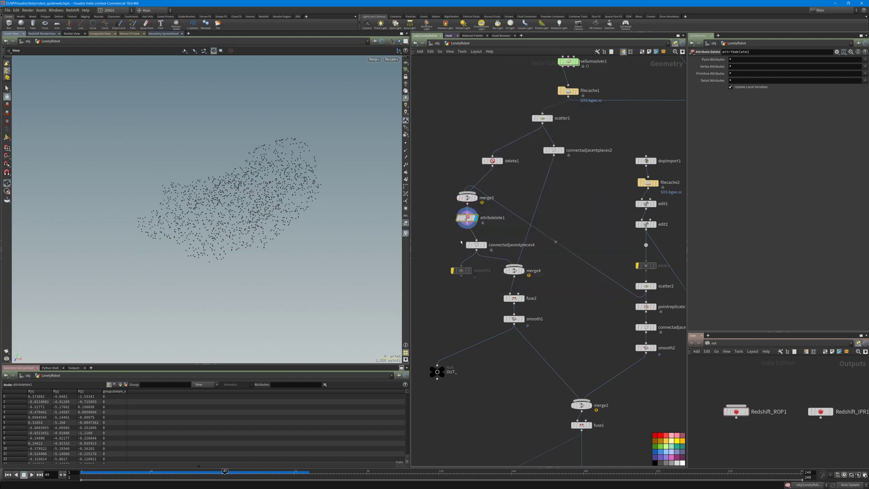
Display connectadjacentpieces4, view its web from another angle, and display merge4 with both webs
click(476, 245)
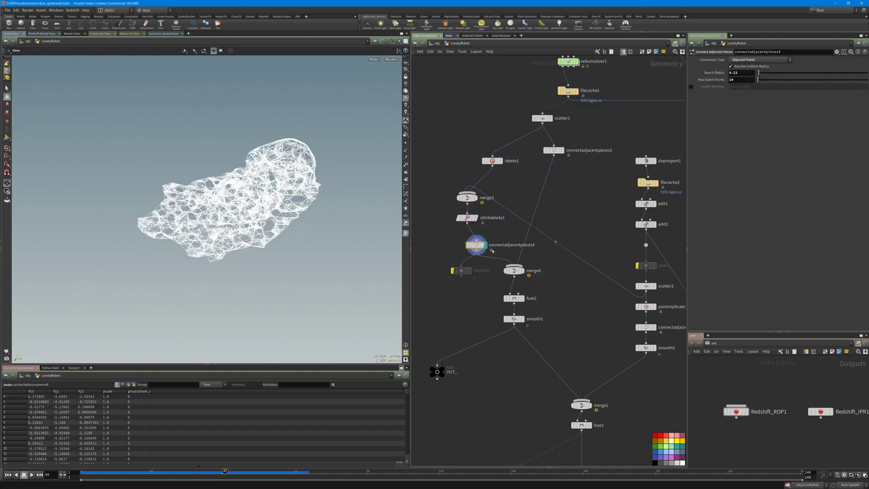
drag(275, 206, 242, 203)
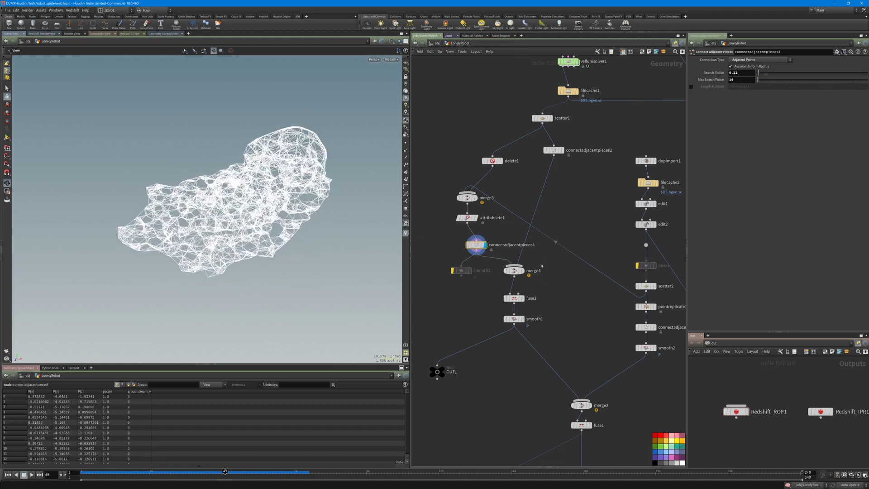
click(513, 271)
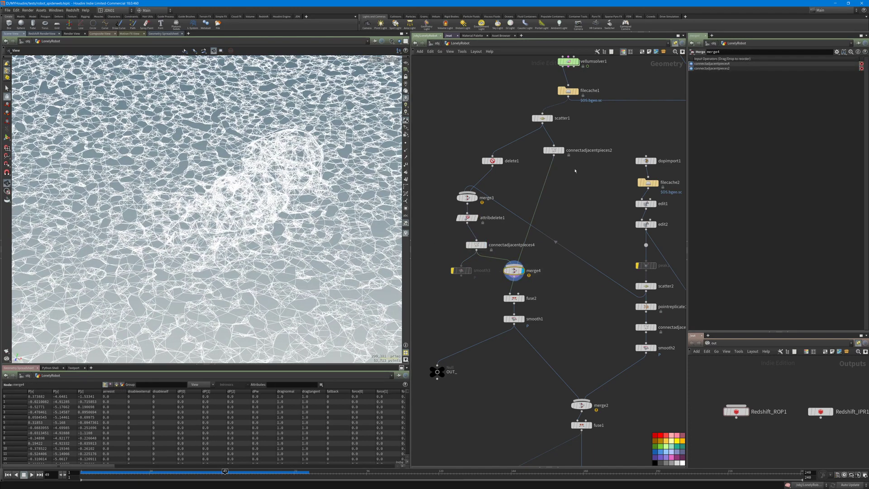
Check scatter1's settings and display the large surrounding web of connectadjacentpieces2
click(553, 150)
click(542, 118)
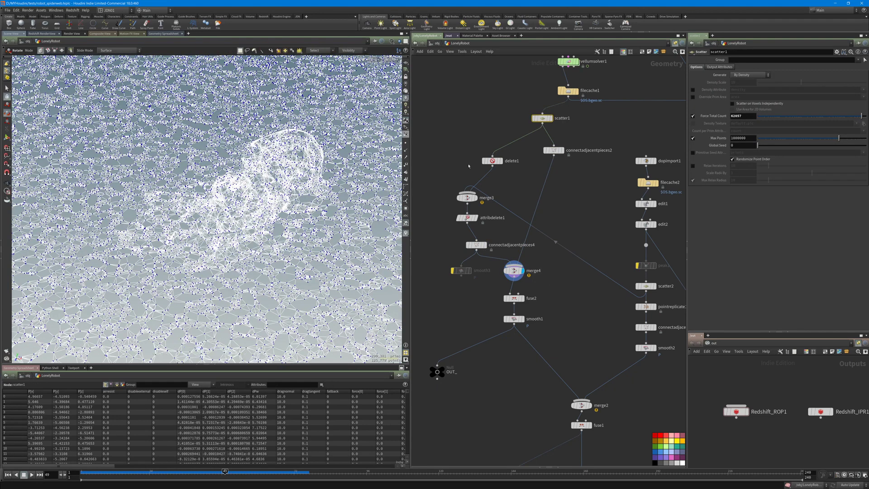
drag(542, 167, 540, 169)
click(562, 150)
middle_drag(596, 199, 598, 173)
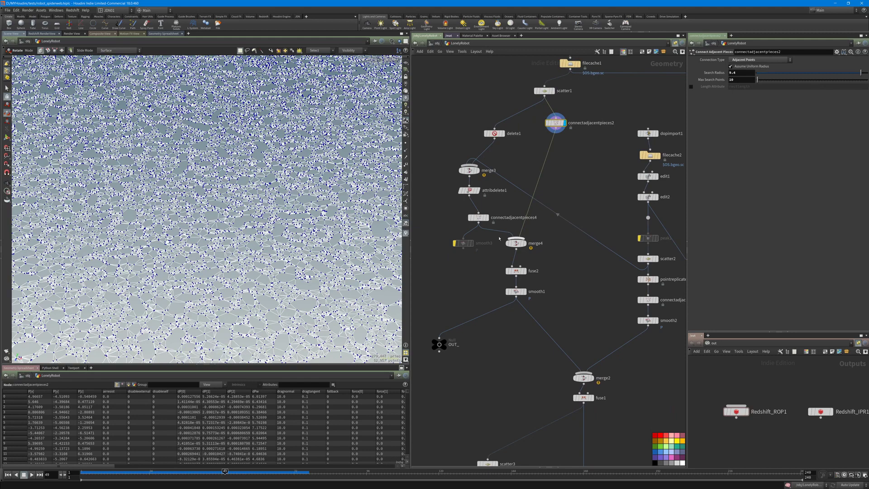
Orbit around connectadjacentpieces4's web and compare it with the combined webs of merge4
click(479, 218)
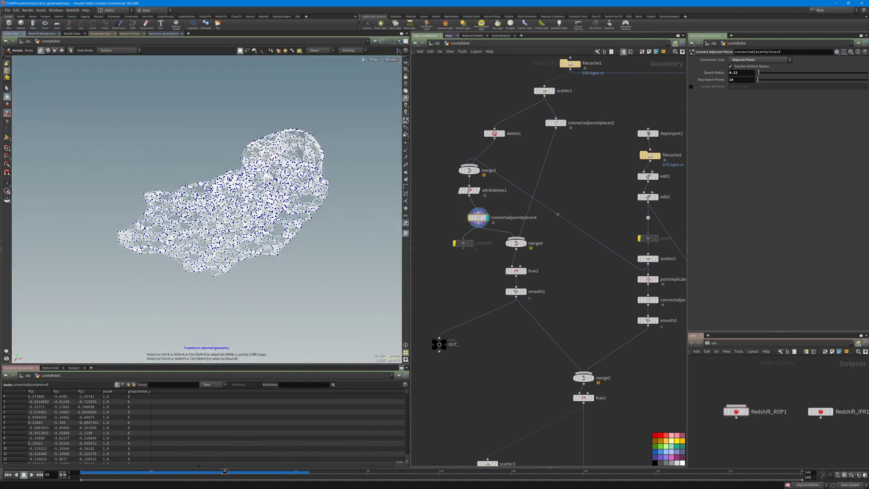
alt+drag(304, 215, 267, 244)
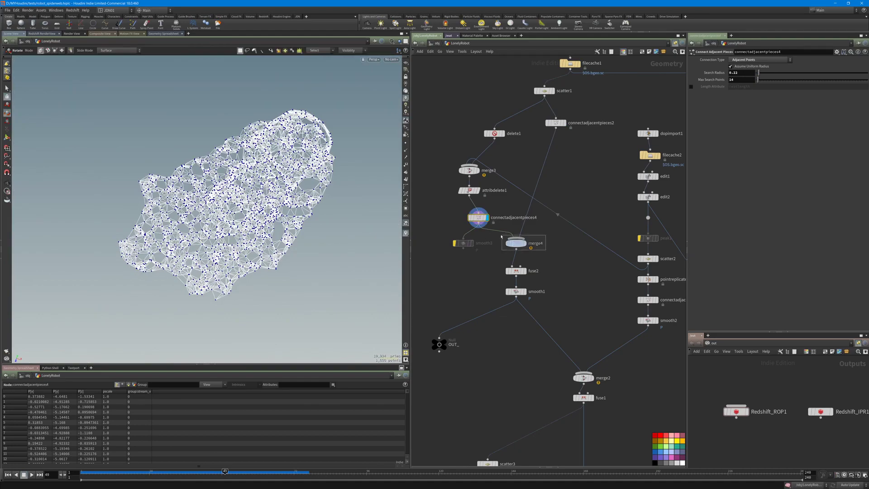
click(524, 243)
alt+drag(232, 262, 238, 229)
Display fuse2 followed by smooth1, hide the point markers, and orbit around the smoothed web
click(516, 271)
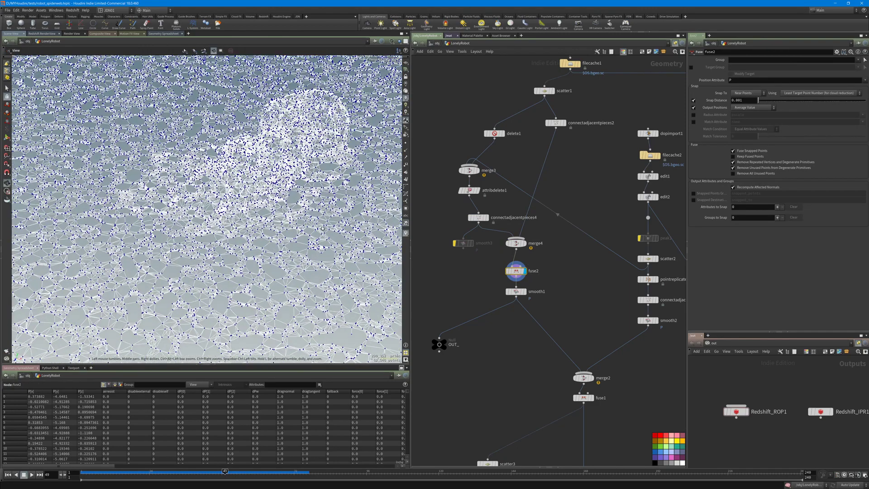
click(516, 292)
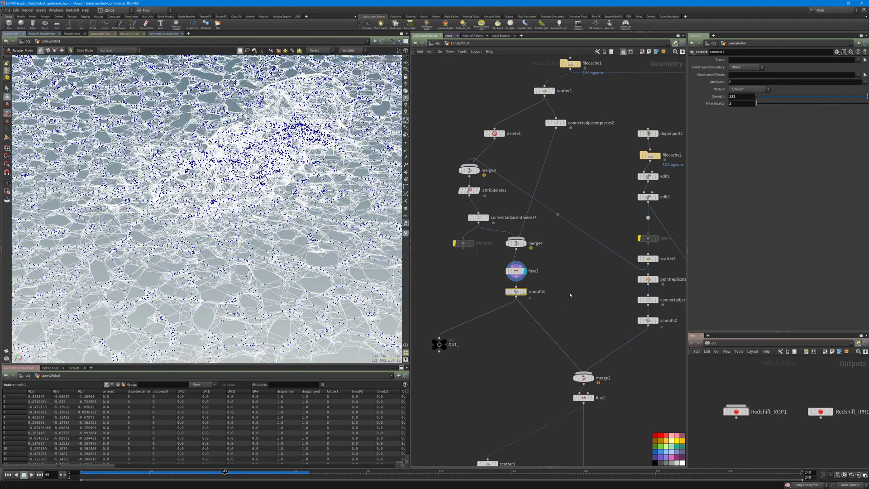
drag(554, 281, 505, 297)
key(r)
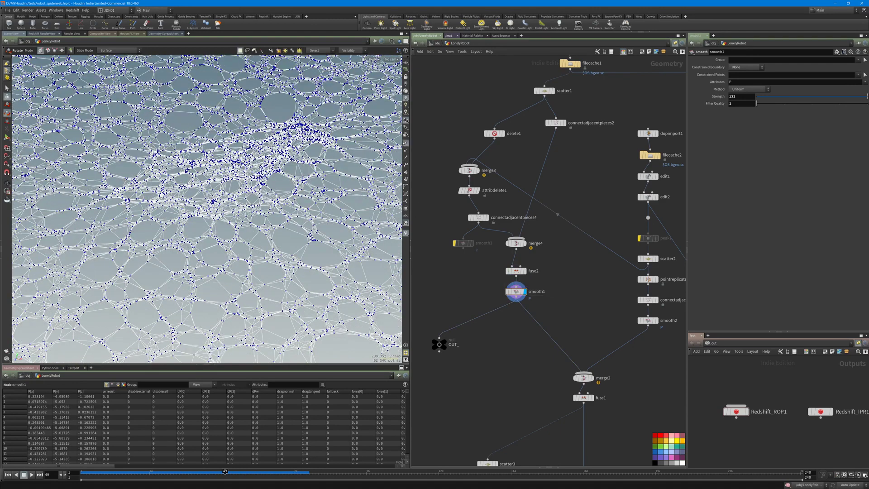
key(Escape)
mouse_move(315, 210)
mouse_down()
mouse_move(291, 218)
mouse_move(303, 233)
mouse_move(294, 213)
mouse_move(310, 225)
mouse_up()
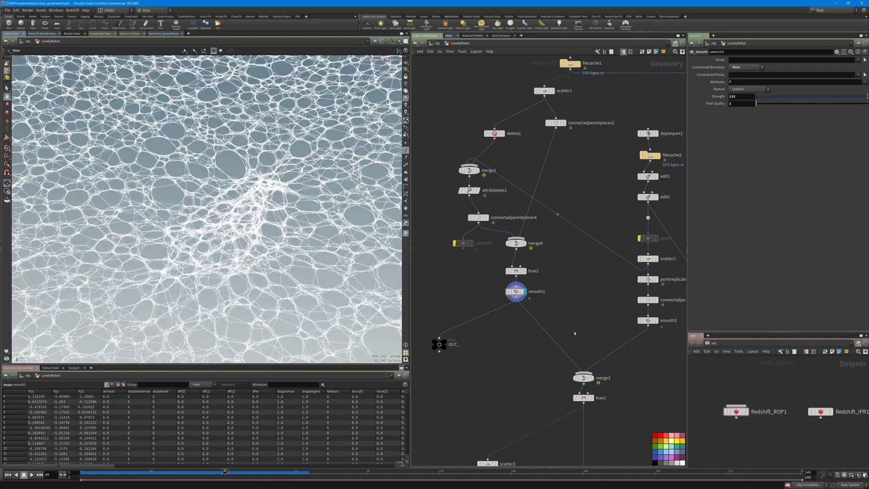
Display merge2 to see the smooth1 and smooth2 webs combined
drag(543, 371, 602, 382)
key(r)
middle_drag(621, 341, 588, 334)
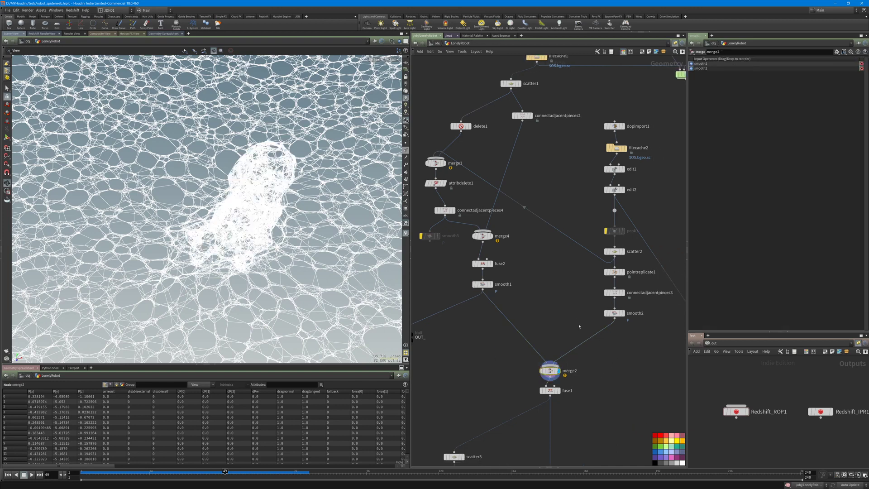
Display smooth2 alone and orbit and zoom around the web on the robot
click(616, 313)
key(r)
drag(294, 218, 267, 228)
right_drag(266, 228, 258, 213)
drag(258, 213, 282, 223)
Display merge2 again, orbit around the combined web, and bring the output nodes into view
drag(520, 377, 594, 368)
key(r)
drag(247, 267, 278, 234)
middle_drag(508, 379, 515, 286)
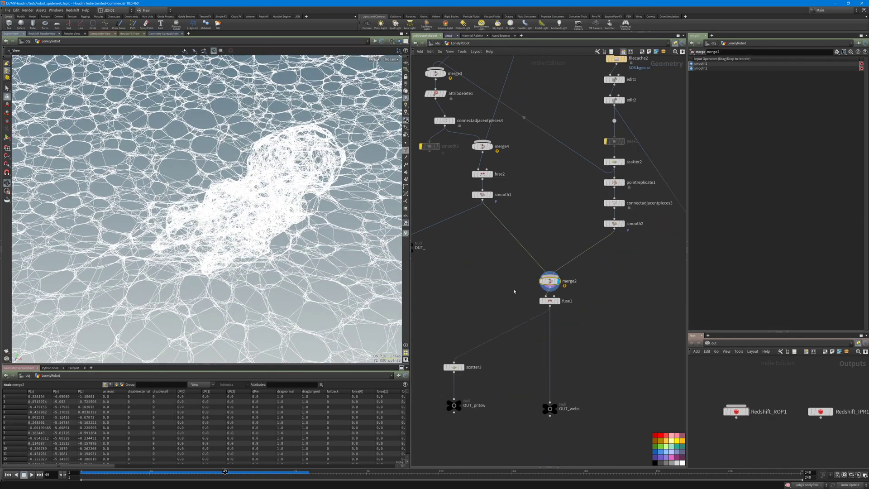
Display fuse1 and examine the fused web from several angles and distances
drag(512, 296, 588, 322)
key(r)
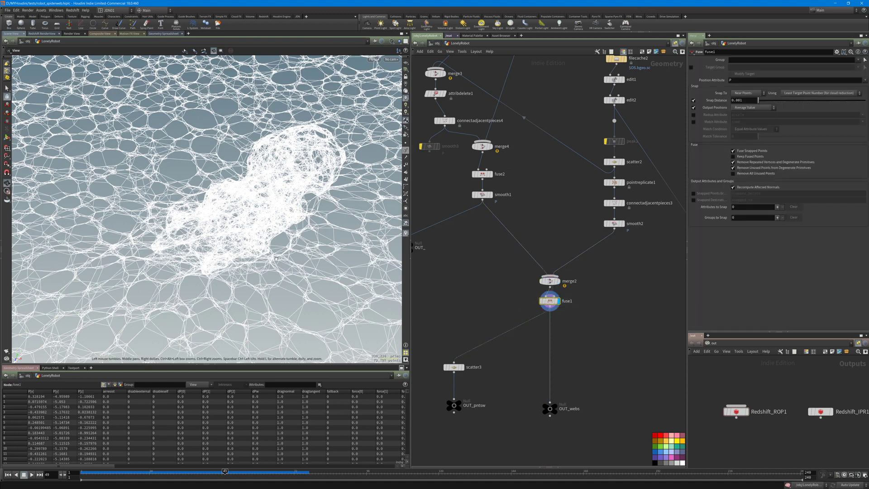
drag(376, 255, 357, 265)
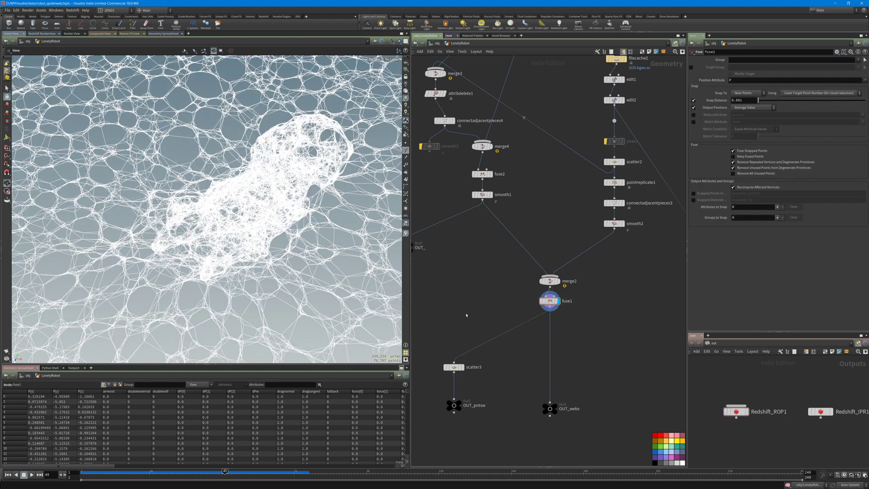
middle_drag(467, 315, 486, 278)
scroll(493, 349, down, 5)
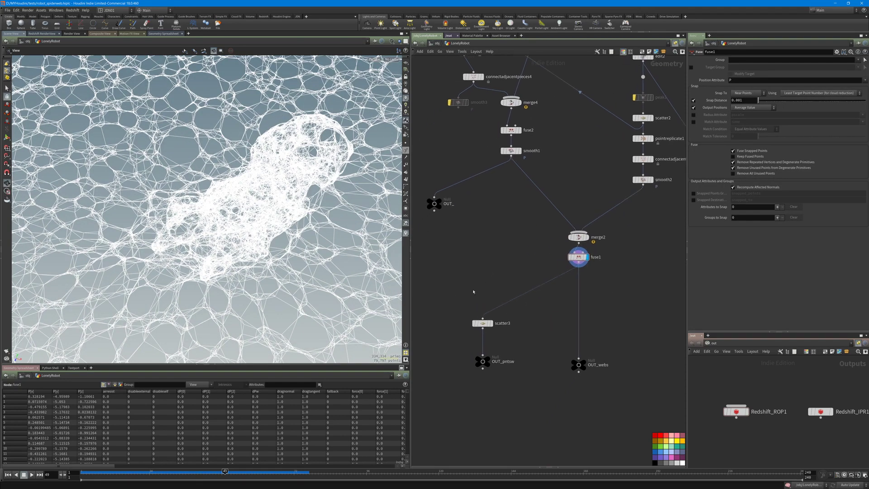
scroll(275, 199, down, 5)
right_drag(275, 199, 307, 167)
right_drag(278, 233, 181, 226)
middle_drag(163, 225, 261, 210)
right_drag(262, 210, 234, 216)
scroll(469, 366, up, 5)
Display scatter3 to examine the points scattered along the fused web
drag(464, 313, 537, 341)
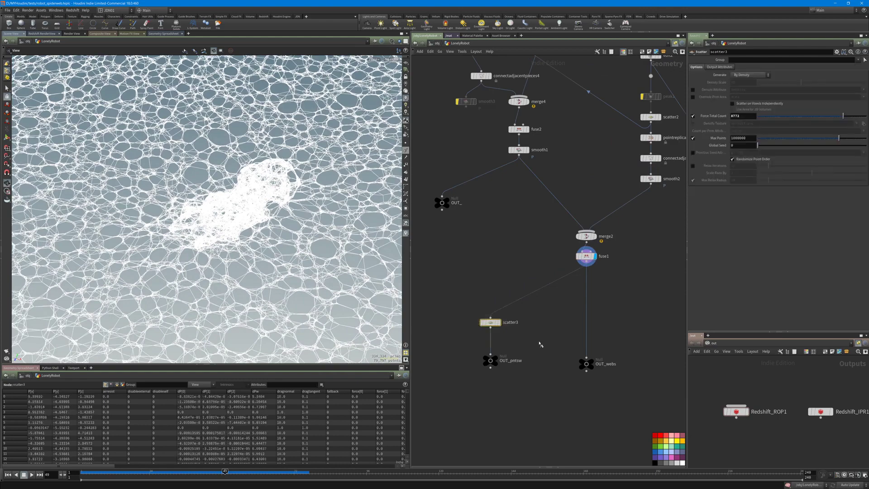
key(r)
right_drag(305, 226, 278, 200)
scroll(278, 199, up, 4)
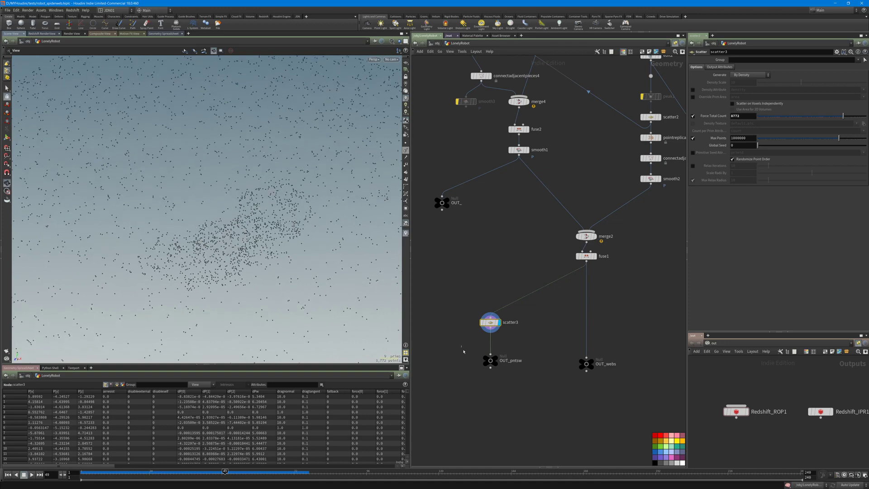
Select OUT_pntsw and display the OUT_webs output
click(490, 361)
drag(552, 337, 613, 394)
key(r)
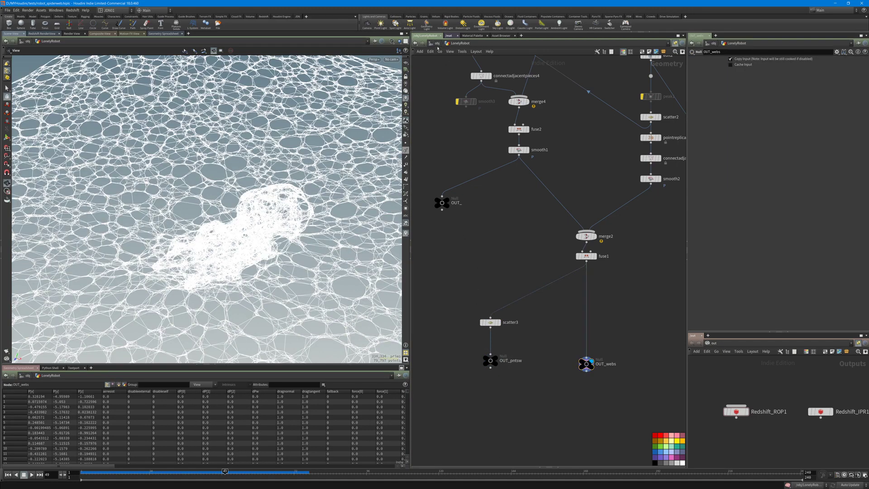
Open the webs object and examine its object_merge1 and attribdelete1 nodes
click(437, 44)
double_click(534, 269)
drag(498, 221, 584, 257)
drag(492, 268, 580, 289)
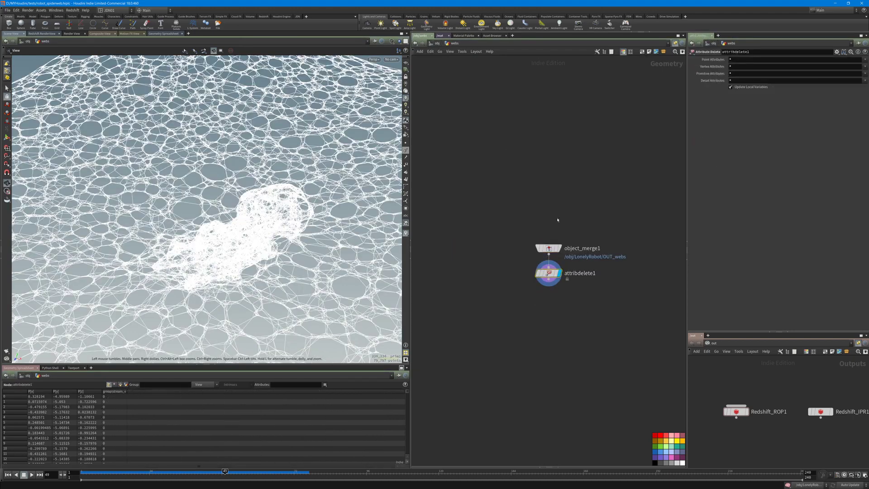
Return to the object level, show the webs object together with LonelyRobot, and view them closer
click(436, 43)
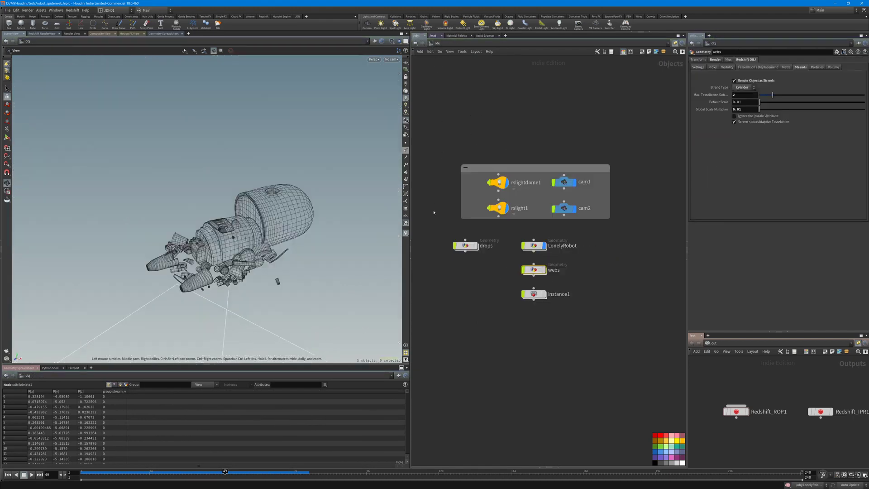
click(626, 267)
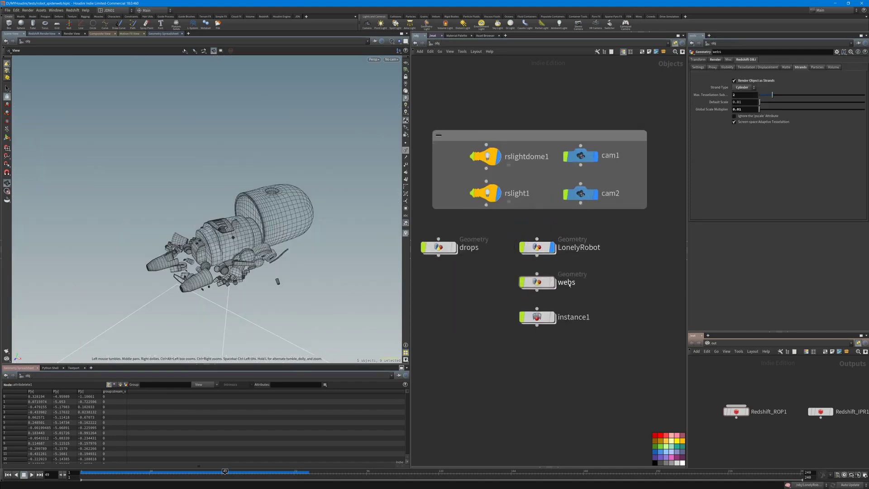
click(476, 294)
click(552, 285)
mouse_move(277, 279)
mouse_down()
mouse_move(371, 225)
mouse_move(281, 277)
mouse_move(286, 294)
mouse_up()
right_drag(285, 295, 313, 254)
drag(312, 254, 290, 188)
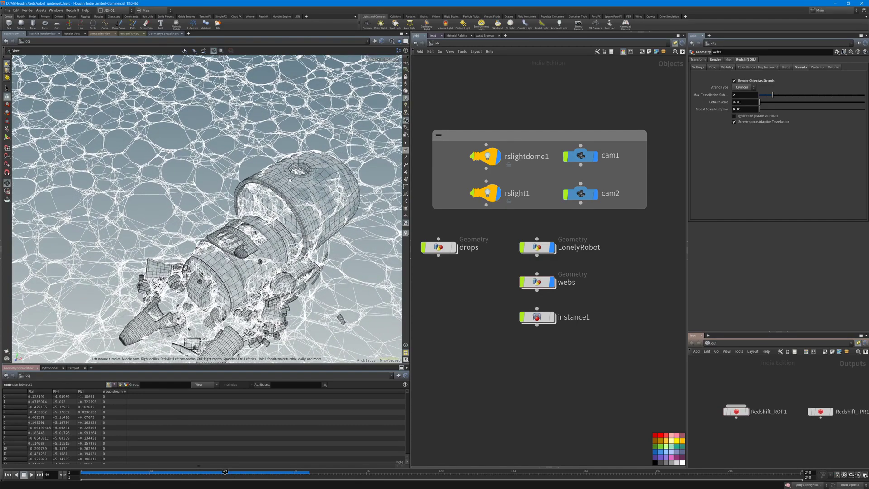
Switch the viewport from wireframe to shaded display and orbit around the web-covered robot
middle_drag(491, 280, 508, 257)
right_drag(253, 213, 217, 199)
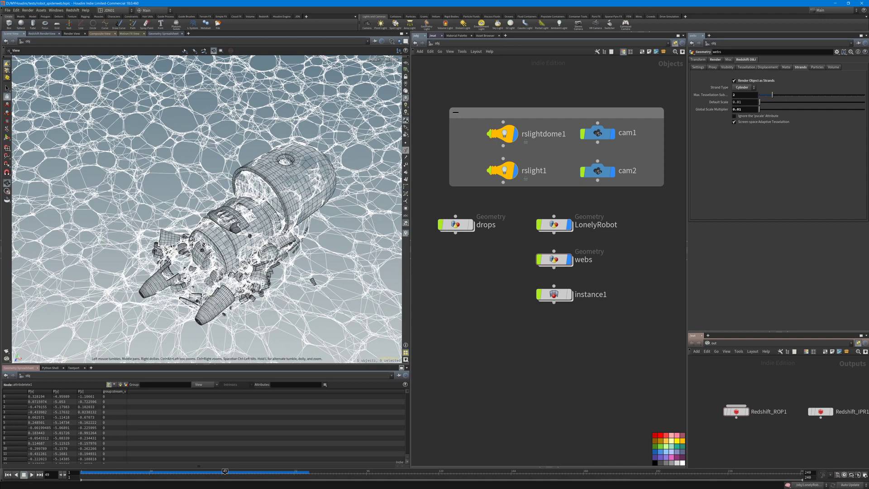
key(w)
drag(245, 212, 228, 209)
drag(295, 164, 259, 214)
middle_drag(259, 214, 245, 198)
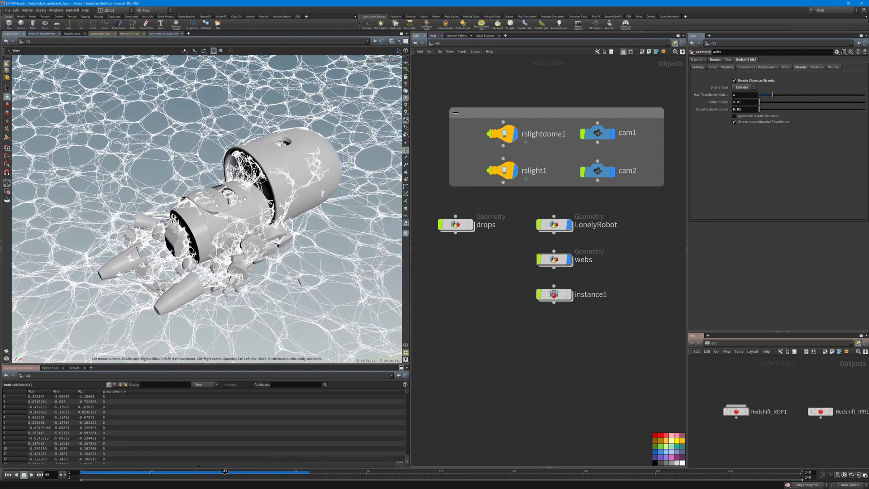
drag(244, 198, 243, 211)
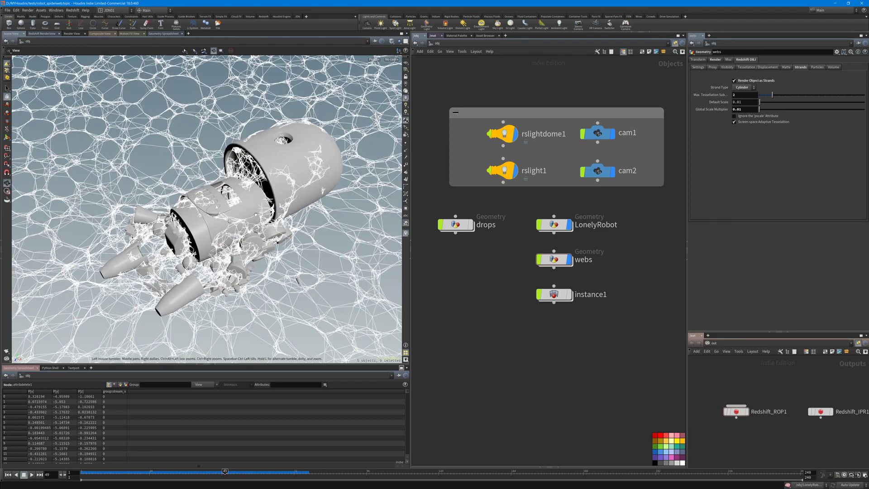
Open the drops object and display its mountain1 node framed in wireframe
middle_drag(476, 286, 498, 305)
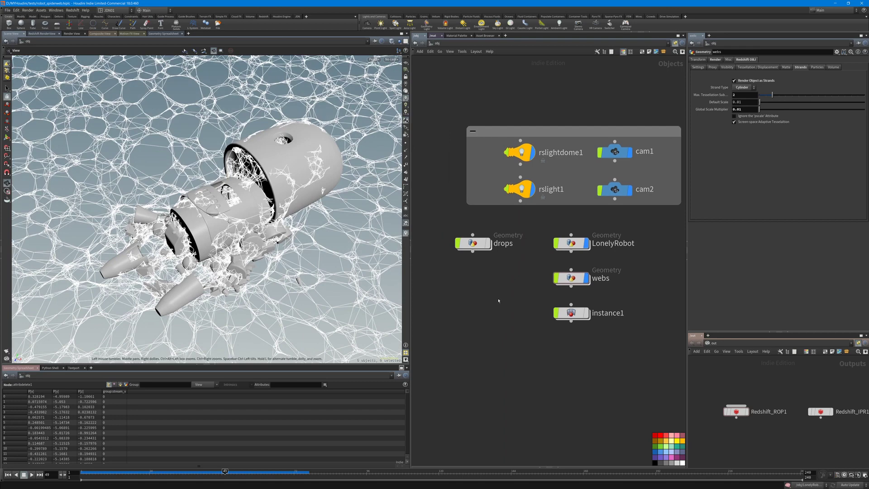
mouse_move(452, 223)
click(473, 245)
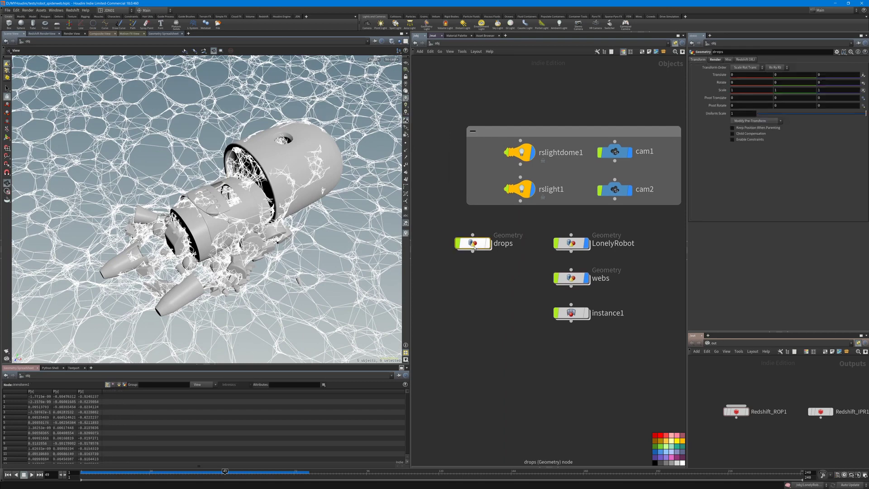
mouse_move(551, 294)
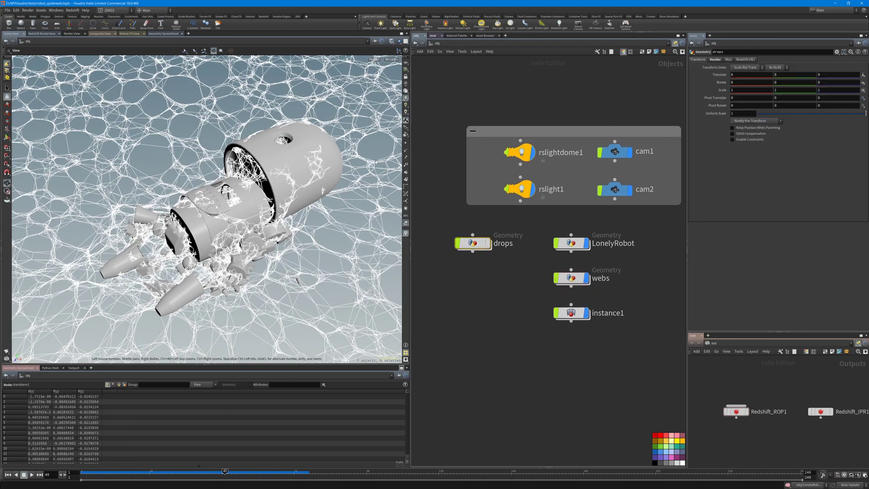
double_click(472, 246)
key(h)
drag(507, 221, 521, 286)
key(r)
click(569, 270)
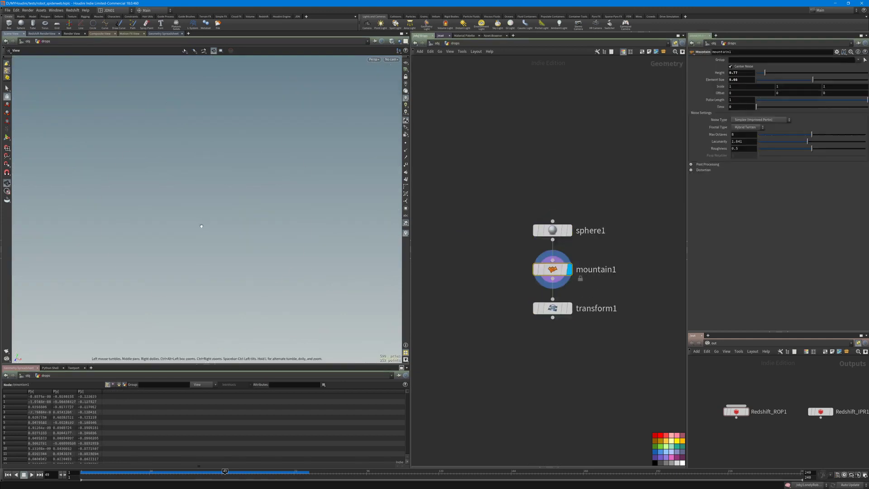
key(w)
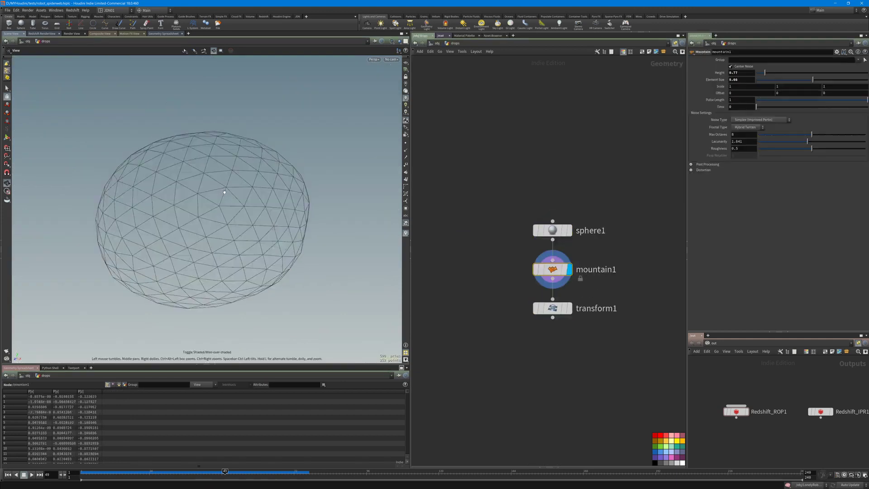
Display transform1, compare it with mountain1 using the template display, and return to the object level
click(569, 309)
click(552, 308)
click(591, 289)
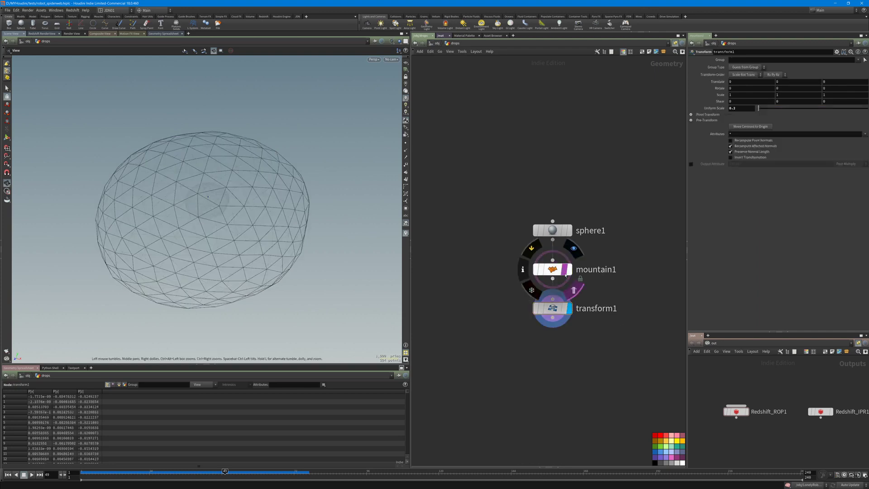
click(565, 269)
click(437, 43)
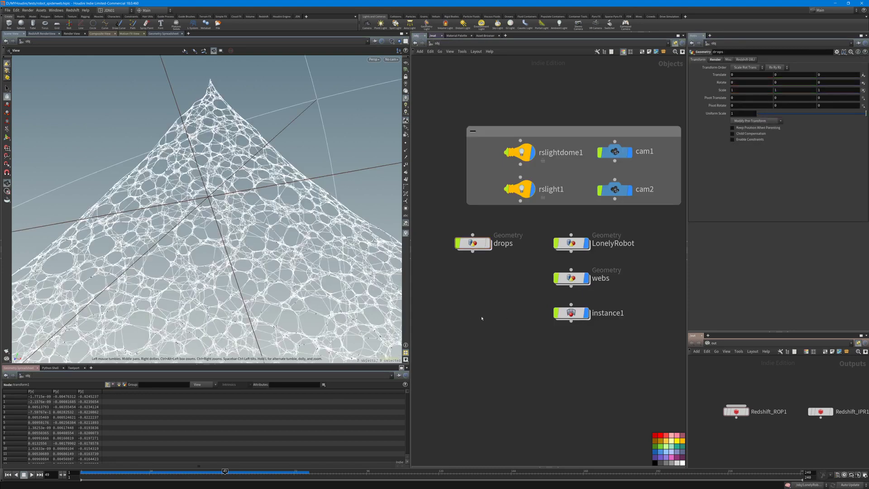
Open the instance1 object and inspect the scattered points brought in by object_merge1 from several angles
drag(510, 302, 615, 347)
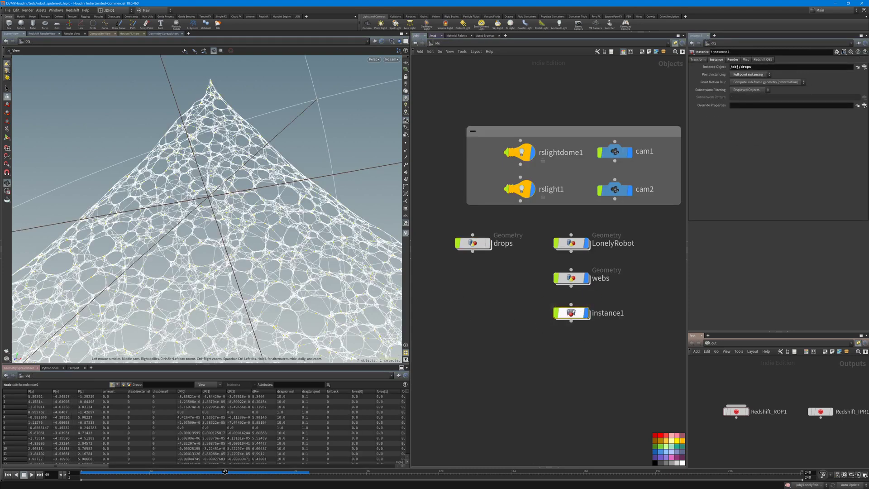
double_click(571, 312)
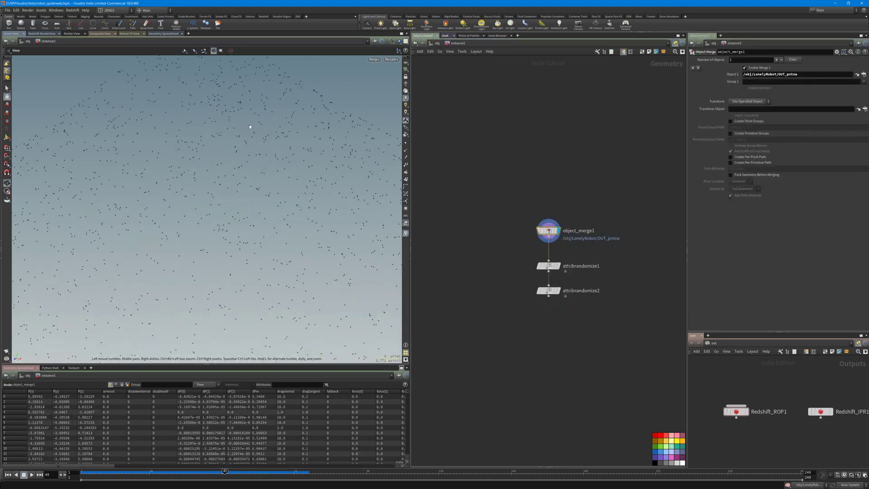
right_drag(250, 126, 253, 233)
middle_drag(253, 232, 249, 213)
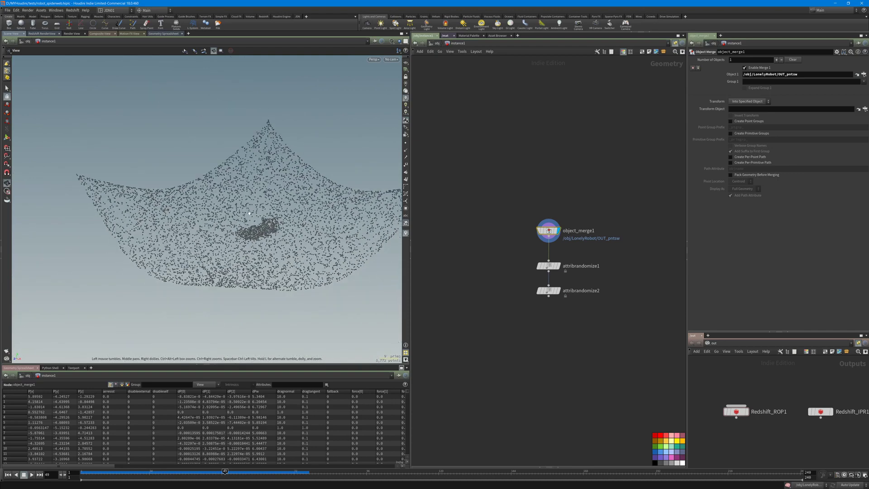
drag(249, 213, 312, 248)
drag(271, 213, 254, 211)
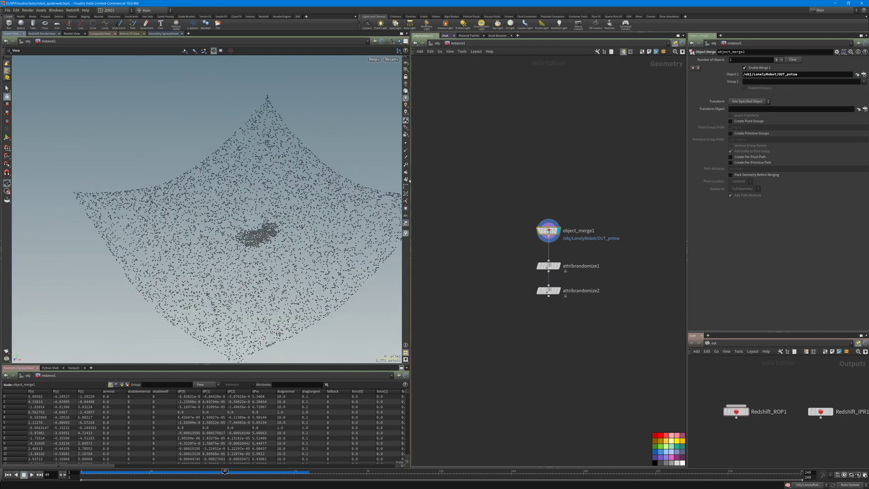
Open the LonelyRobot object and select the OUT_pntsw null that supplies the scattered points
click(437, 43)
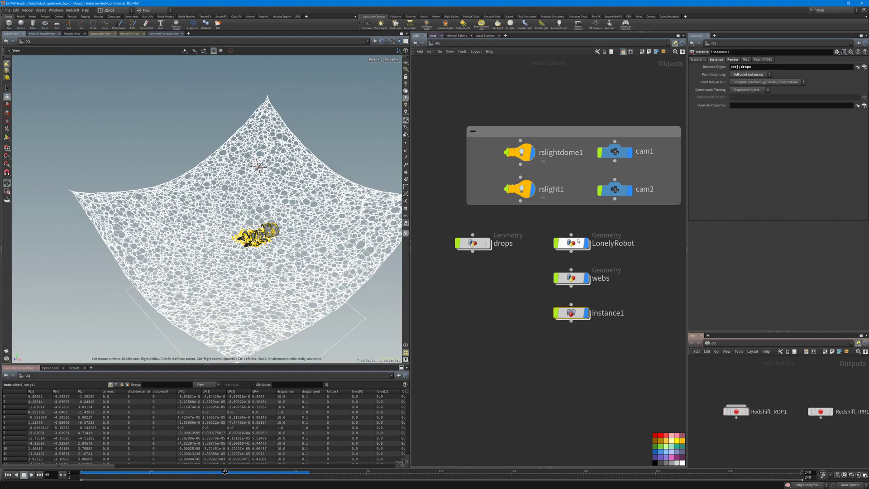
double_click(571, 243)
click(494, 361)
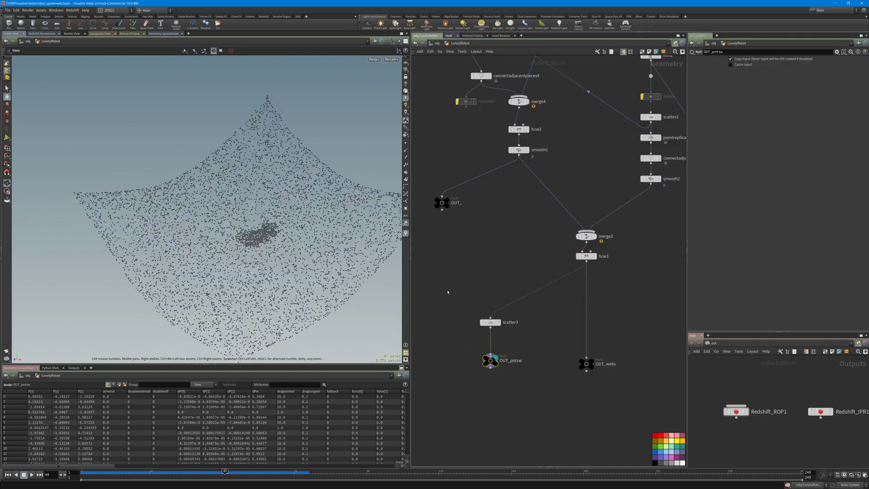
Return to the instance1 object and examine the pscale randomization settings of attribrandomize1
click(434, 43)
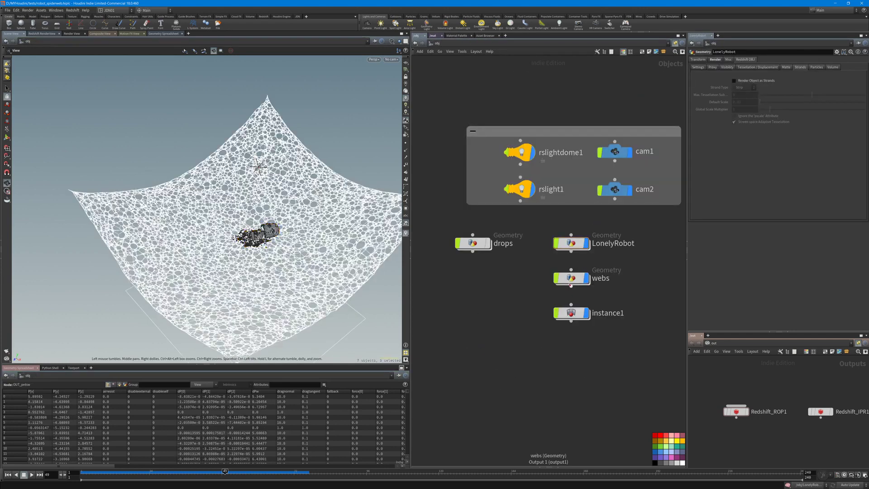
double_click(570, 312)
click(548, 266)
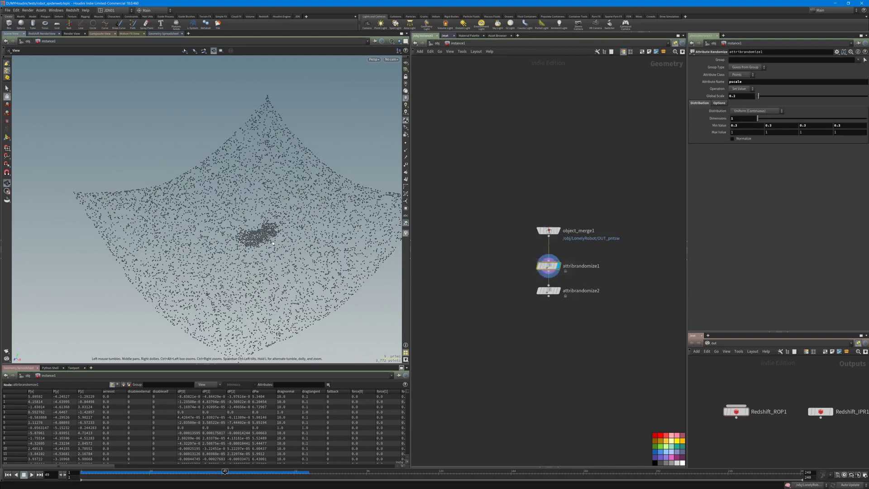
scroll(274, 243, up, 5)
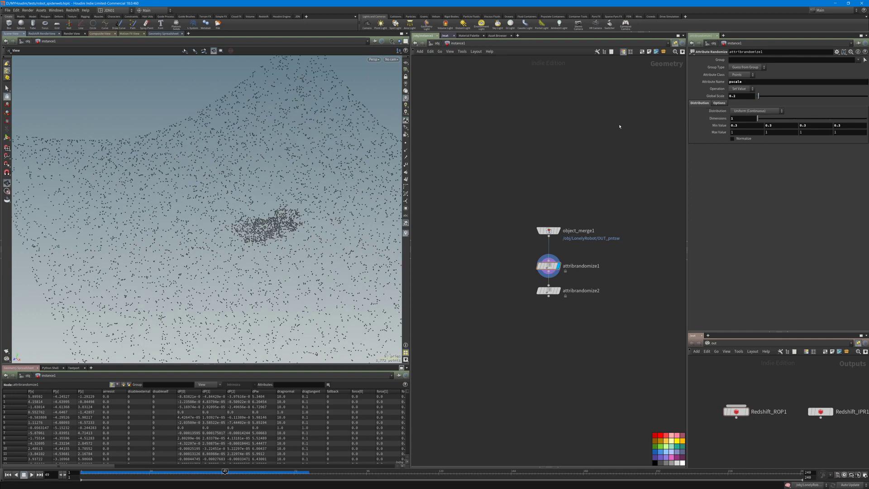
double_click(737, 118)
Display attribrandomize2 and show the point normals to inspect their random directions around the robot
drag(522, 287, 584, 319)
key(r)
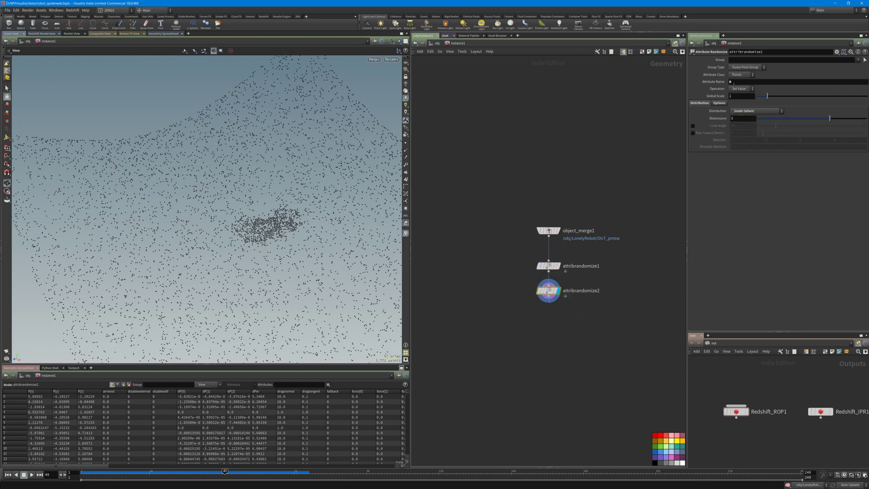
click(405, 157)
scroll(328, 245, up, 3)
drag(328, 245, 247, 267)
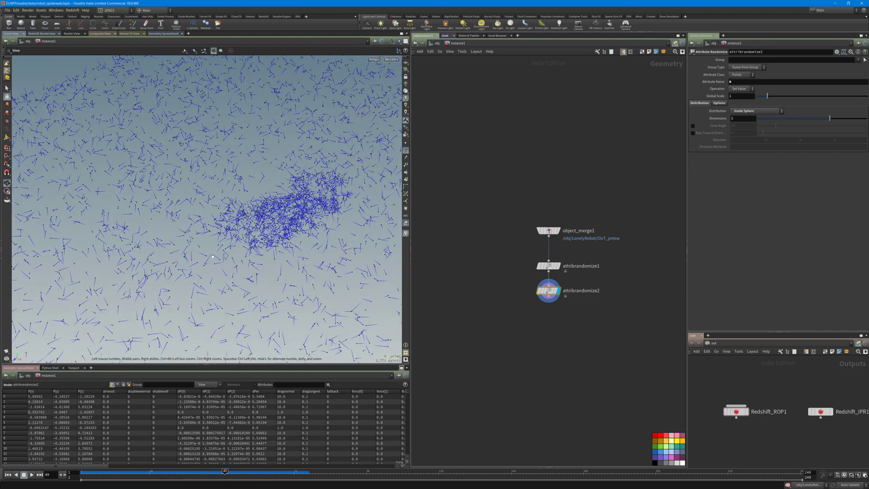
Return to the object level and view the robot with its webs from a closer angle
click(436, 43)
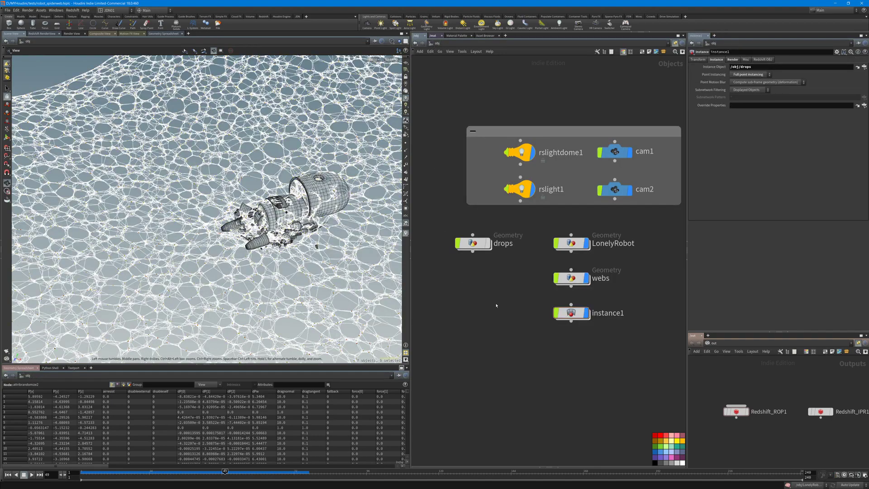
middle_drag(497, 305, 480, 278)
mouse_move(376, 176)
mouse_down()
mouse_move(343, 170)
mouse_move(363, 181)
mouse_up()
right_drag(362, 181, 386, 216)
scroll(386, 216, down, 3)
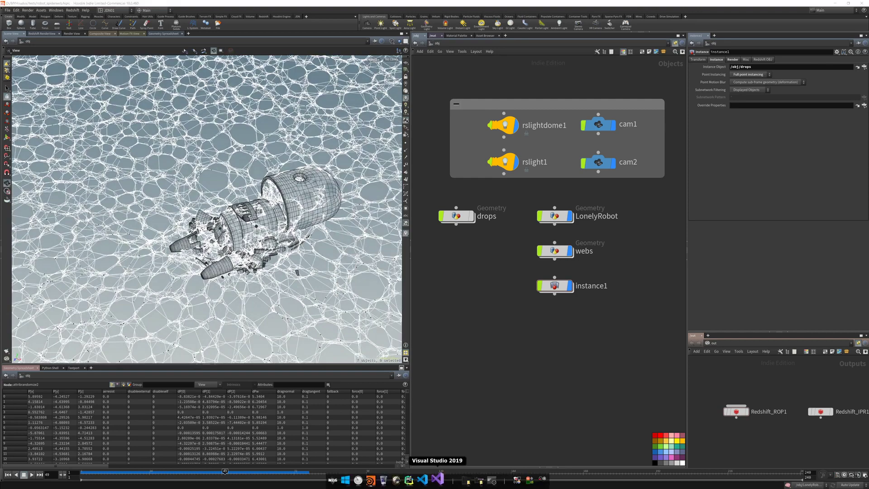
Open robot_main_blinn1_BaseColor.png from the sourceimages folder and look through the base color, normal and roughness textures
mouse_move(477, 482)
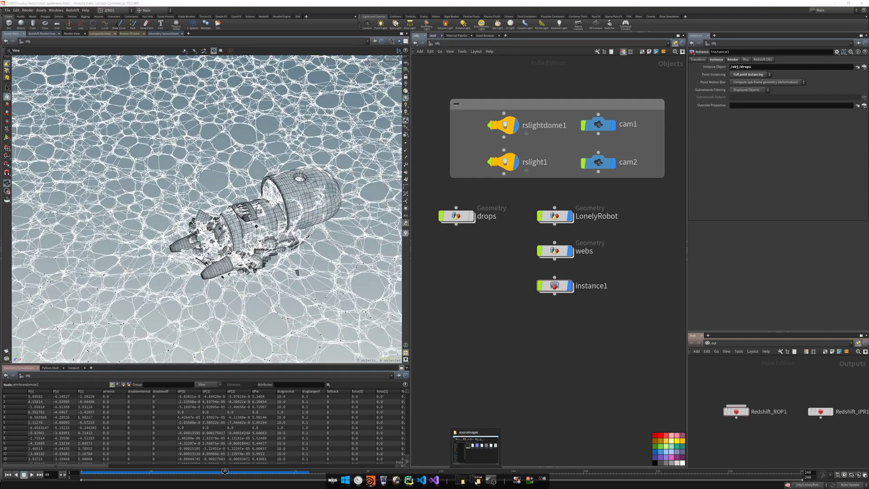
click(472, 446)
double_click(356, 174)
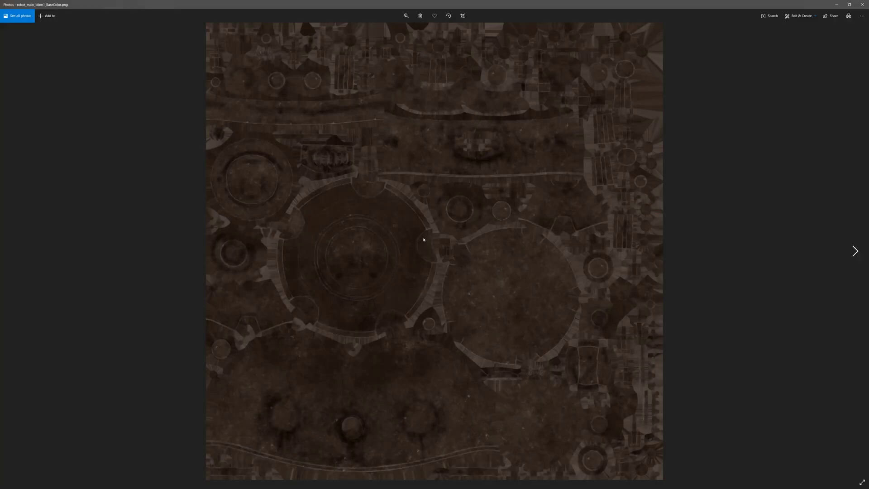
key(Right)
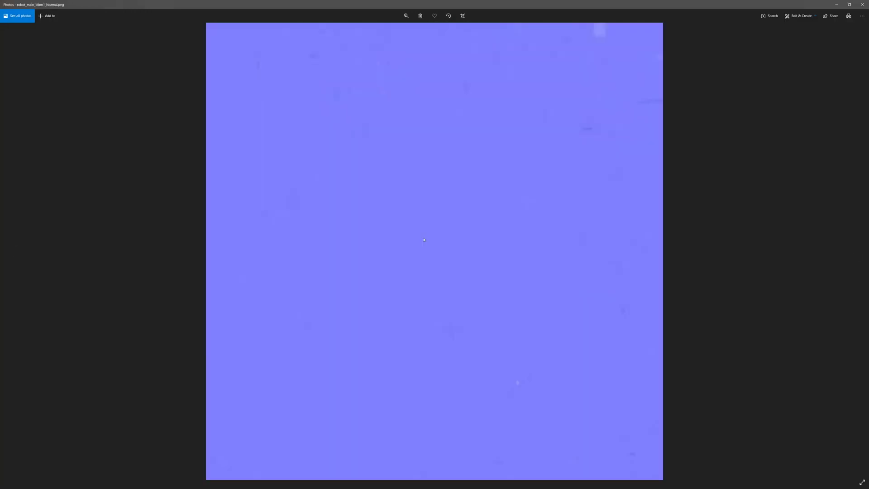
key(Right)
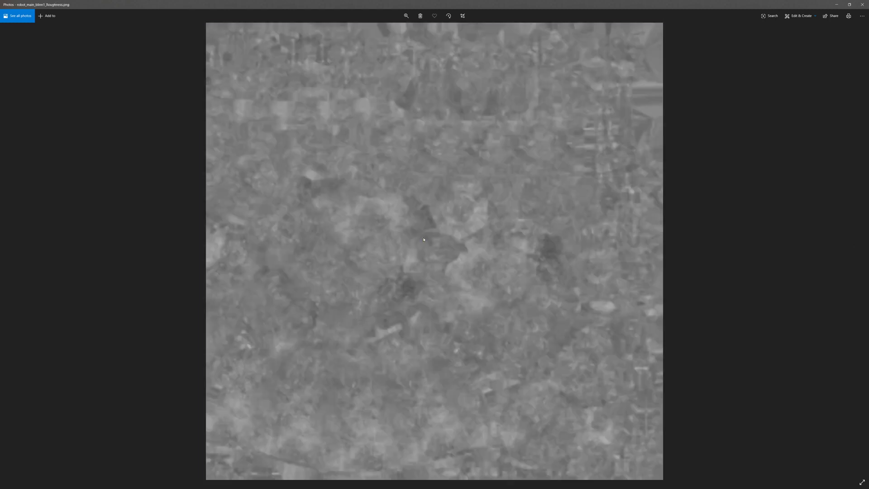
key(Left)
key(Left)
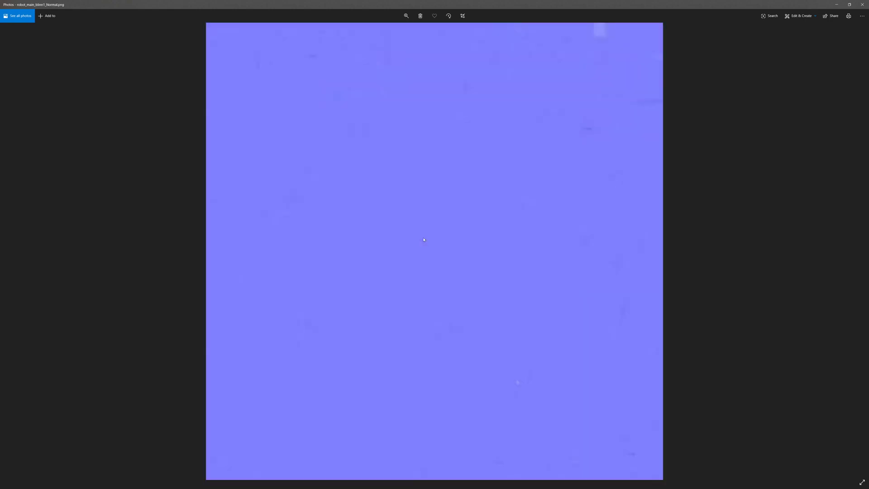
key(Right)
Inspect the scratches in robot_main_blinn1_Normal.png up close and close the image viewer
drag(436, 4, 436, 63)
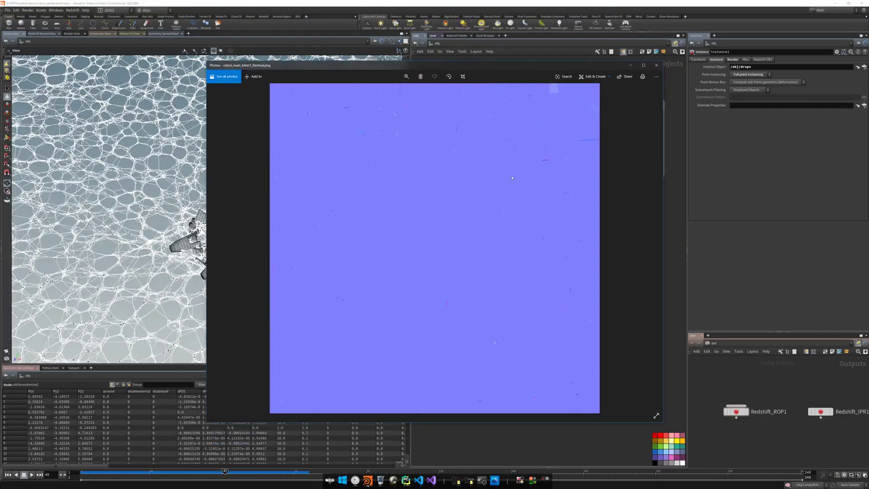
double_click(484, 67)
scroll(457, 152, up, 3)
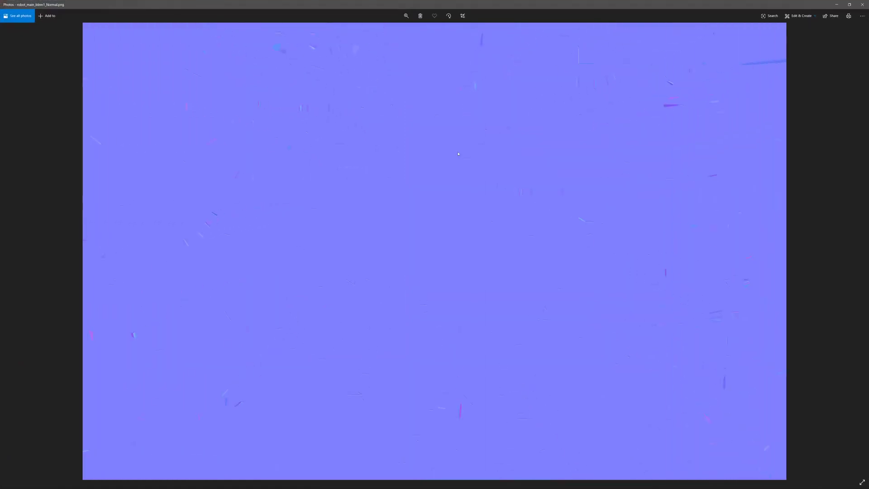
drag(402, 253, 483, 147)
scroll(423, 135, up, 2)
drag(204, 242, 386, 157)
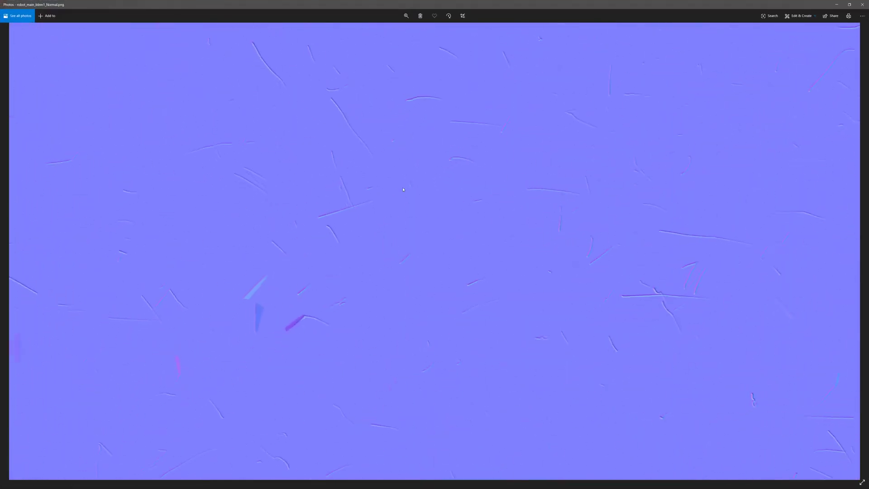
scroll(507, 288, down, 2)
scroll(507, 288, down, 3)
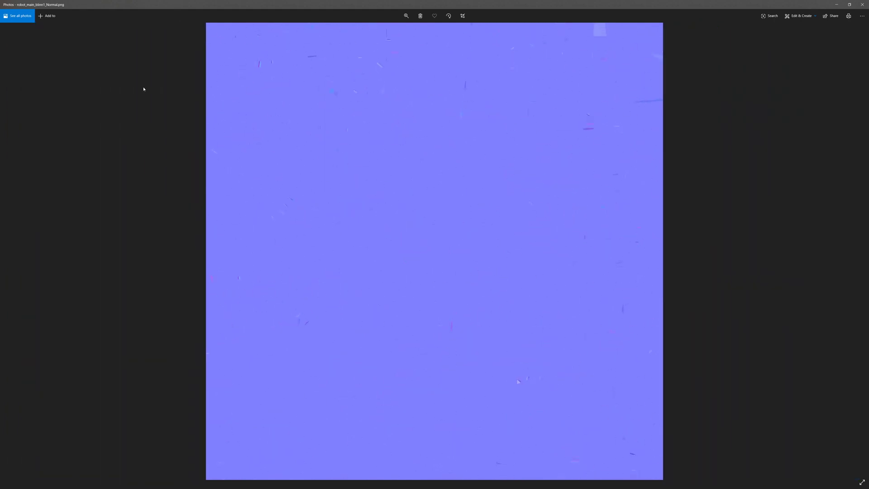
click(862, 4)
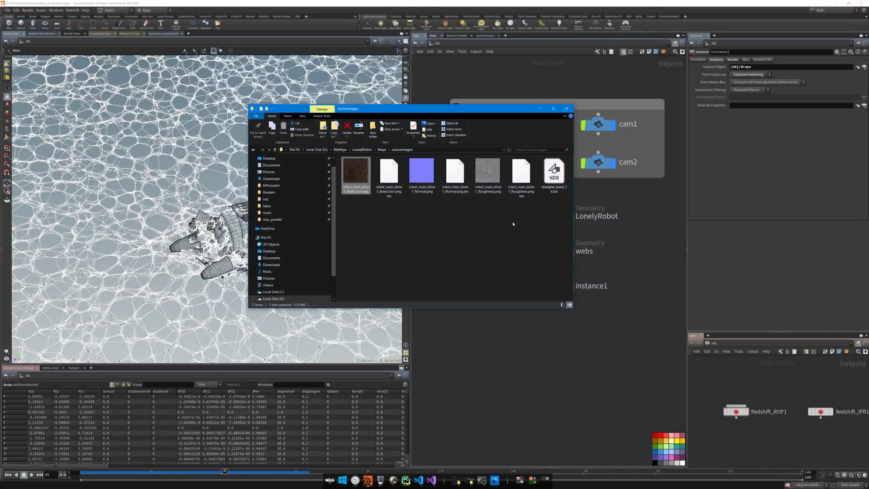
View robot_main_blinn1_Roughness.png, close it, and minimize the sourceimages folder to return to Houdini
double_click(492, 171)
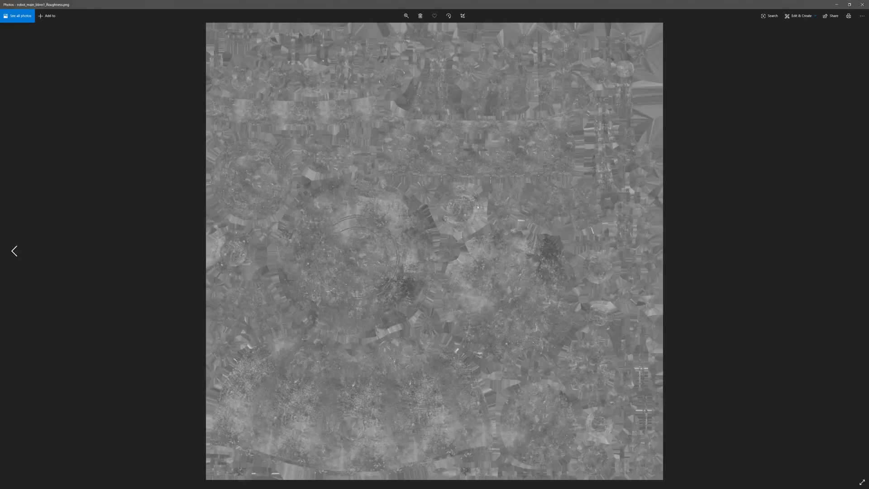
key(alt+F4)
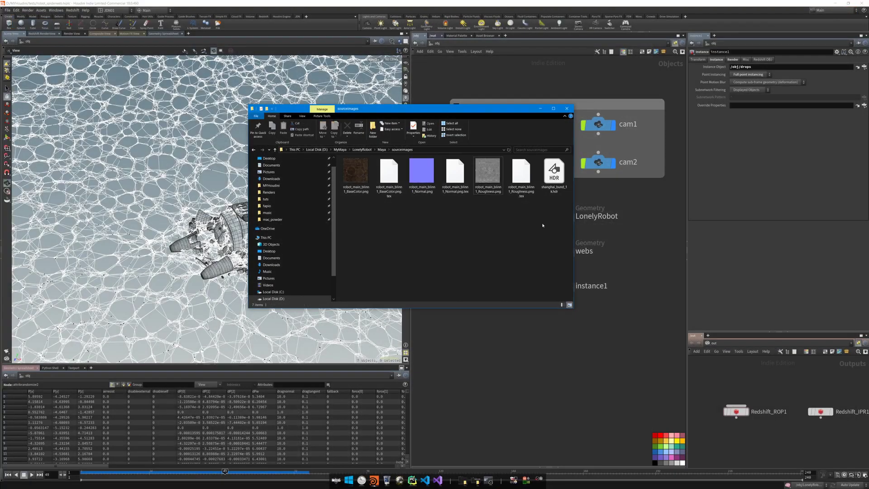
click(541, 109)
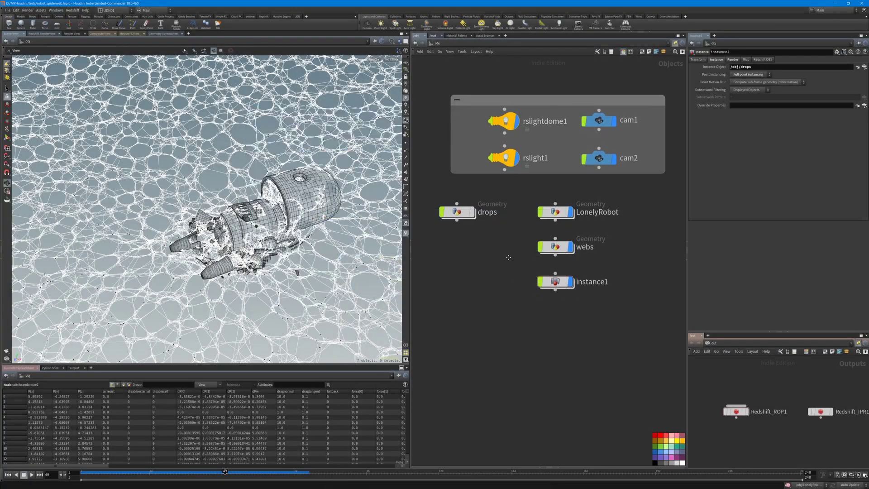
Switch to the mat network and reposition the robot material together with its connected texture nodes
click(433, 35)
scroll(452, 171, down, 3)
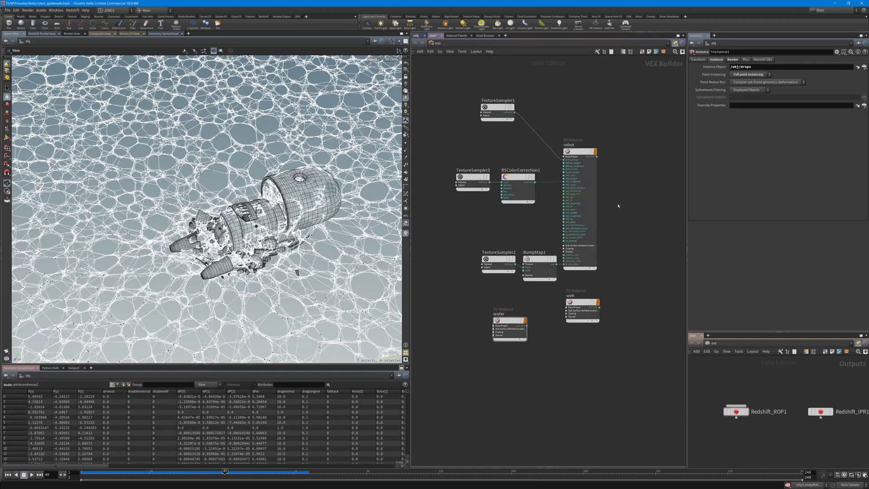
drag(457, 108, 613, 275)
drag(587, 204, 584, 165)
Arrange the web and water materials in a column beneath the robot material, with water below web
drag(532, 303, 593, 321)
drag(618, 272, 582, 325)
drag(594, 288, 590, 253)
drag(619, 230, 571, 267)
drag(623, 279, 557, 312)
middle_drag(543, 245, 502, 284)
scroll(539, 209, up, 2)
middle_drag(486, 232, 524, 237)
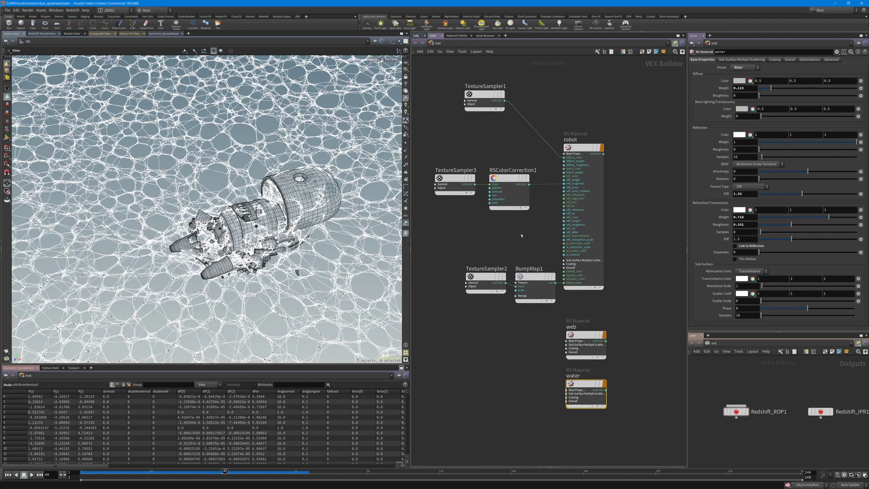
Move TextureSampler1 away from the robot material and check its base color texture file path
middle_drag(545, 189, 558, 203)
drag(571, 133, 617, 302)
drag(501, 112, 468, 134)
click(833, 72)
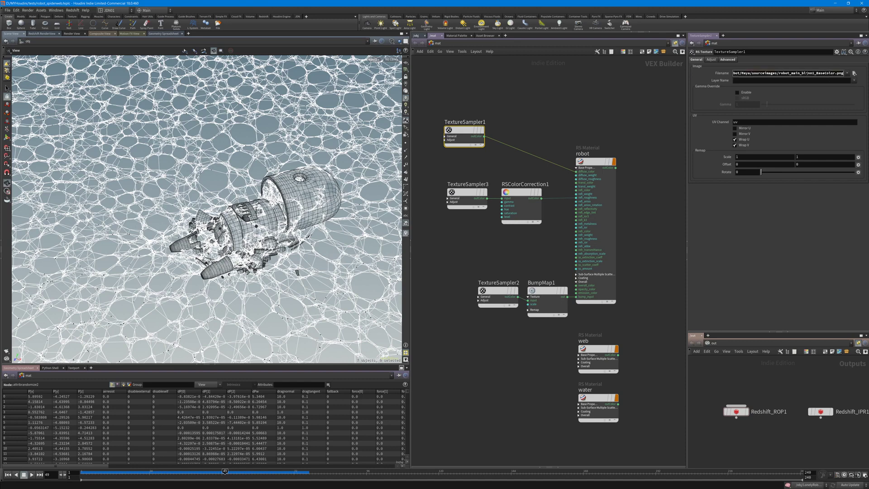
Inspect TextureSampler3, then move RSColorCorrection1 slightly closer to the robot material and review its gamma and contrast
click(504, 173)
scroll(473, 174, up, 3)
click(466, 199)
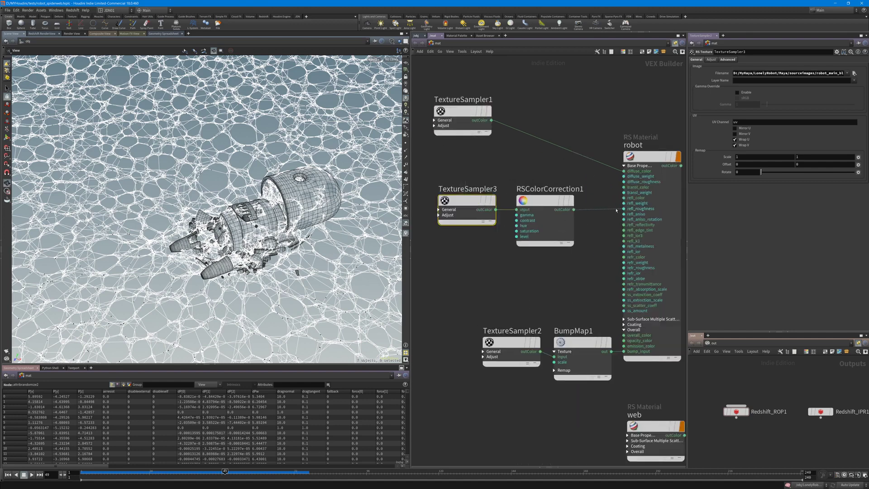
click(545, 215)
drag(545, 214, 557, 214)
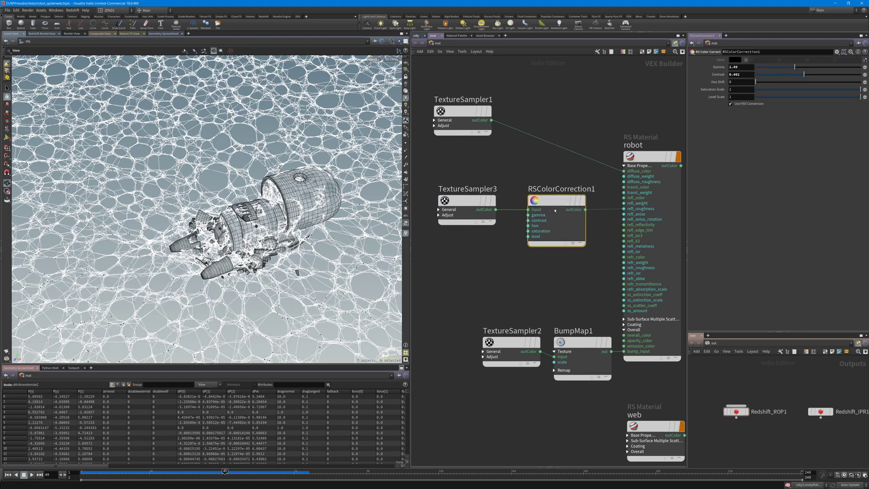
Spread TextureSampler2 and BumpMap1 further apart and review the bump map type and the normal texture's file path
middle_drag(547, 176, 526, 99)
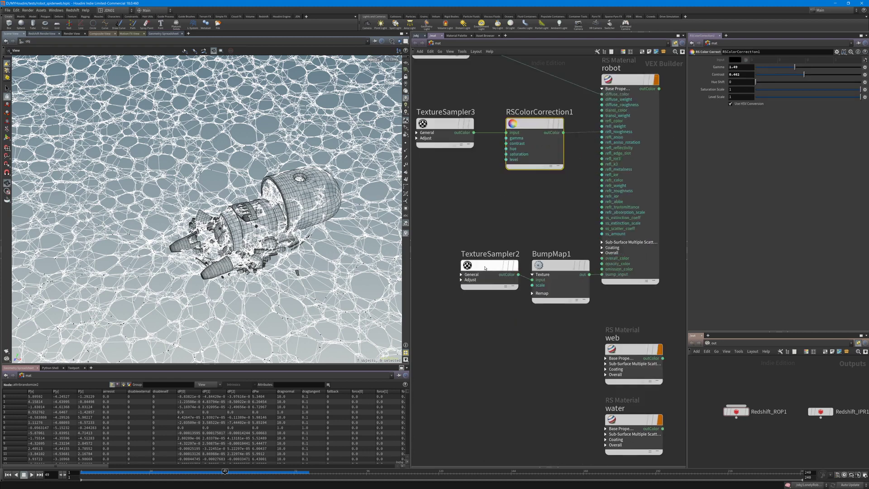
drag(495, 266, 463, 272)
click(560, 263)
drag(560, 263, 548, 263)
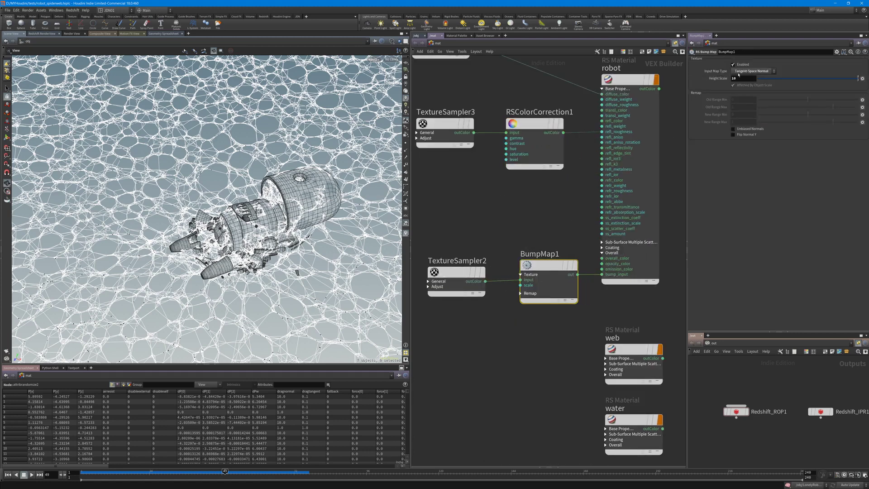
drag(499, 219, 453, 325)
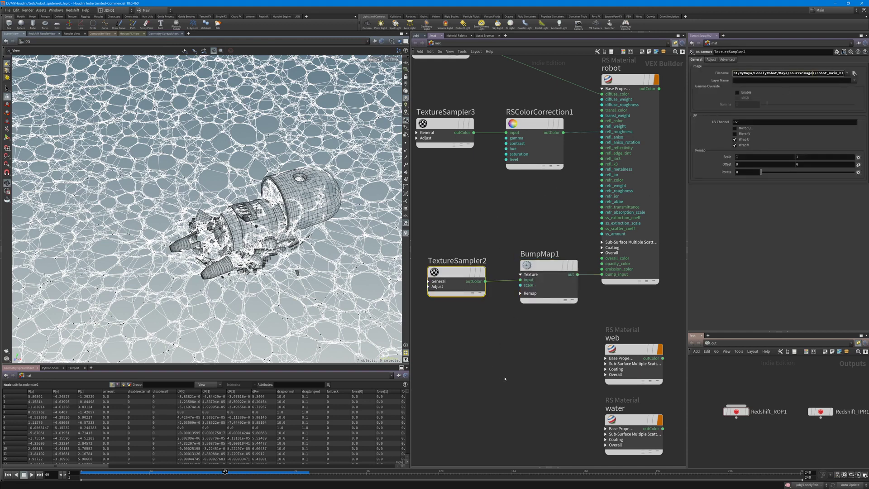
Move TextureSampler1 down to just above TextureSampler3 and shift the robot material up slightly
middle_drag(509, 380, 474, 260)
drag(510, 218, 629, 261)
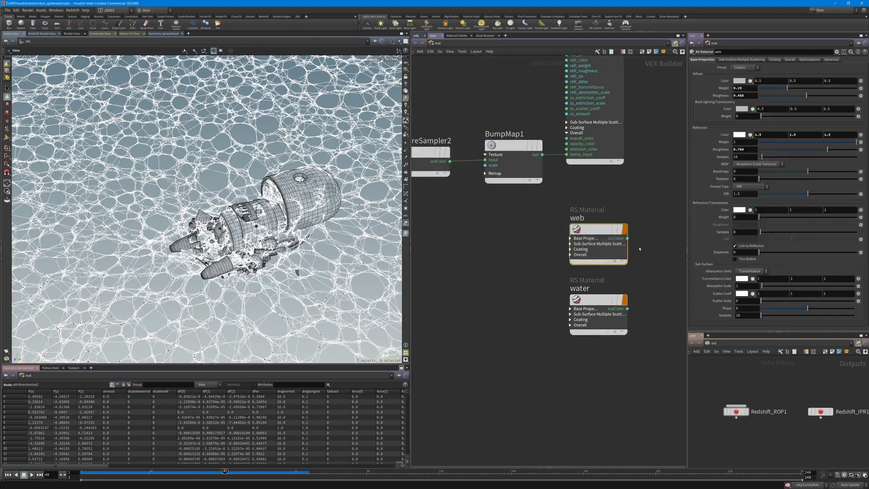
key(h)
drag(635, 225, 574, 159)
scroll(487, 209, down, 1)
middle_drag(487, 212, 494, 248)
drag(462, 139, 464, 166)
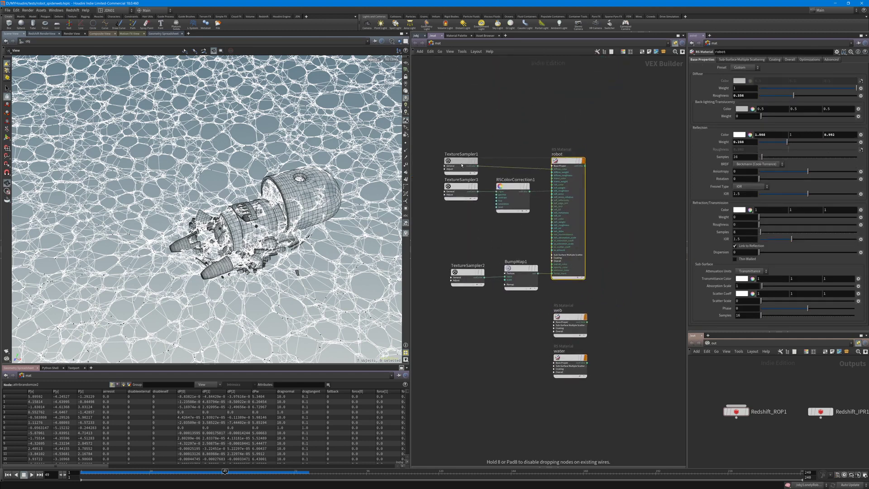
drag(569, 168, 568, 163)
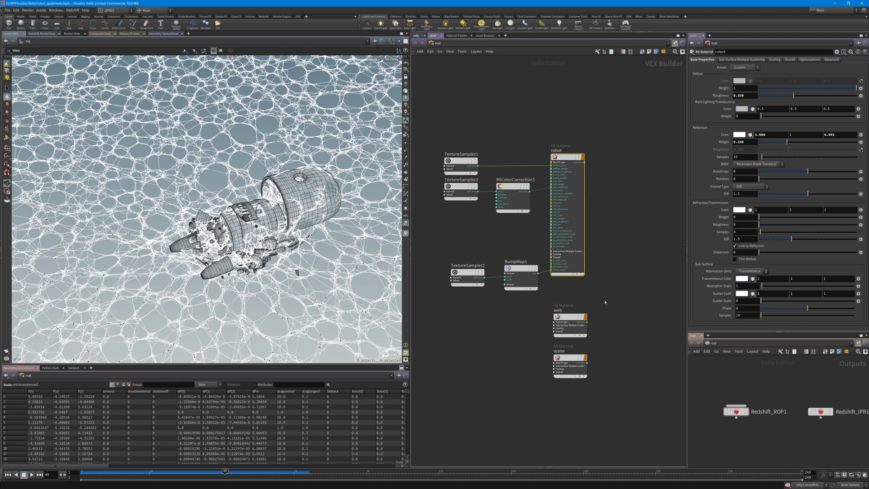
Select the web material and move the water material further below it
click(573, 317)
middle_drag(638, 303, 622, 269)
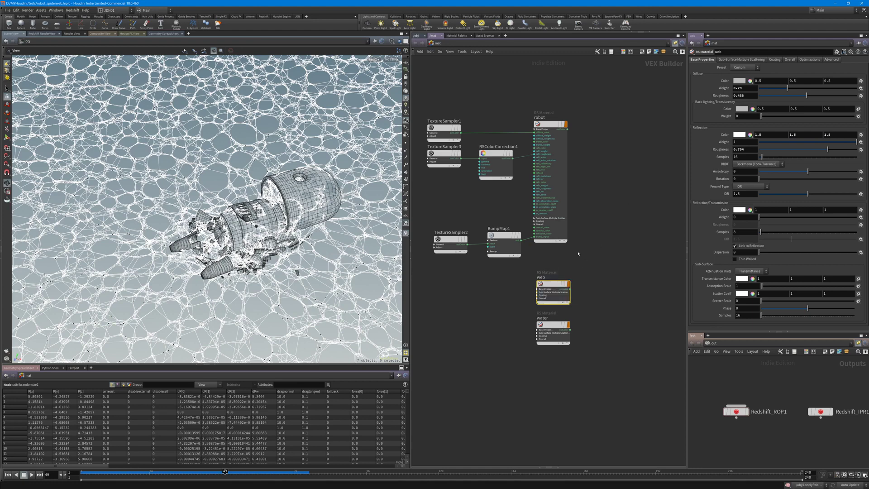
middle_drag(549, 336, 534, 283)
scroll(534, 283, up, 3)
drag(542, 264, 541, 308)
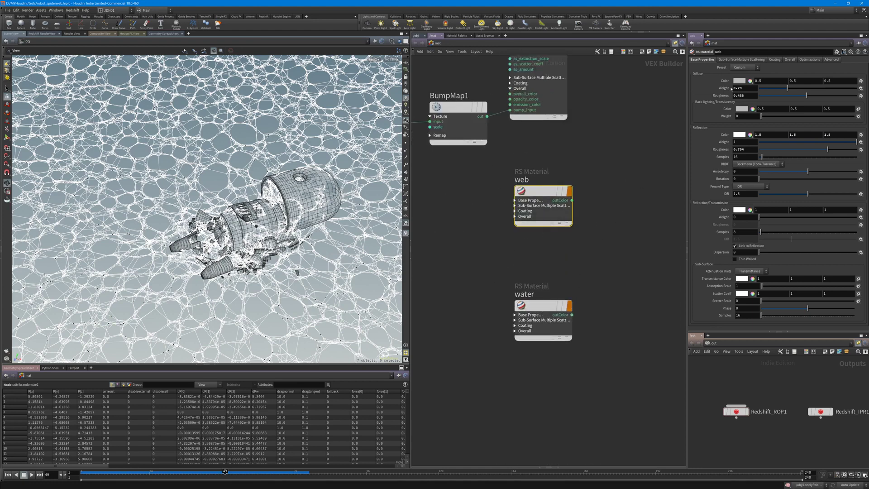
Review the web material's diffuse weight and reflection roughness, followed by its sub-surface, coating and overall settings
double_click(749, 88)
click(747, 150)
click(745, 59)
click(774, 59)
click(790, 59)
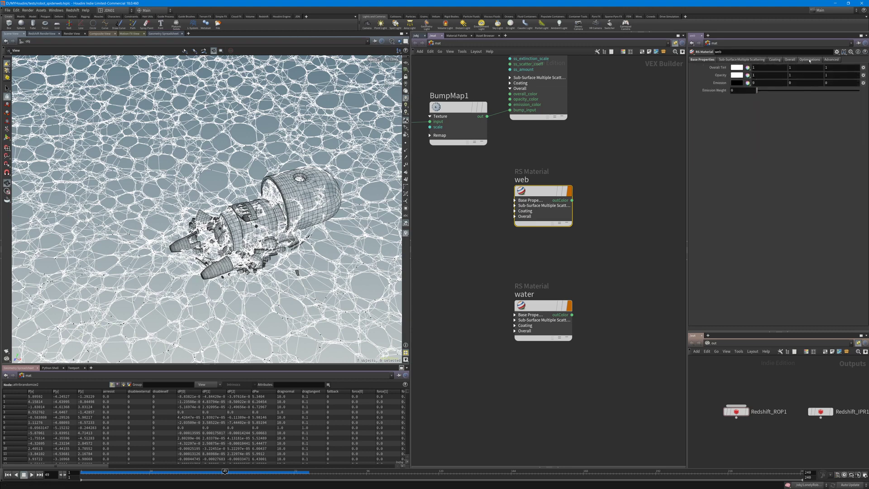
Inspect the water material's preset and base properties
click(546, 306)
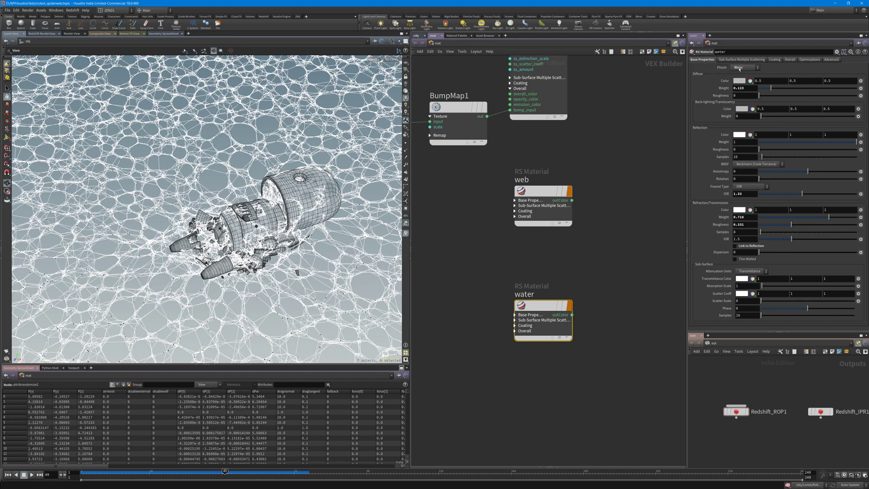
click(739, 69)
click(568, 238)
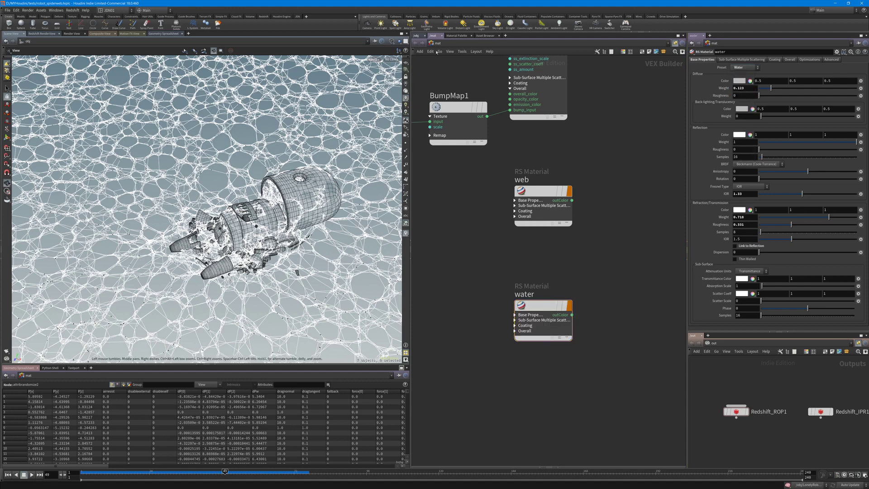
Return to the obj network, select cam1, look through it in the viewport and toggle wireframe to shaded display
click(417, 36)
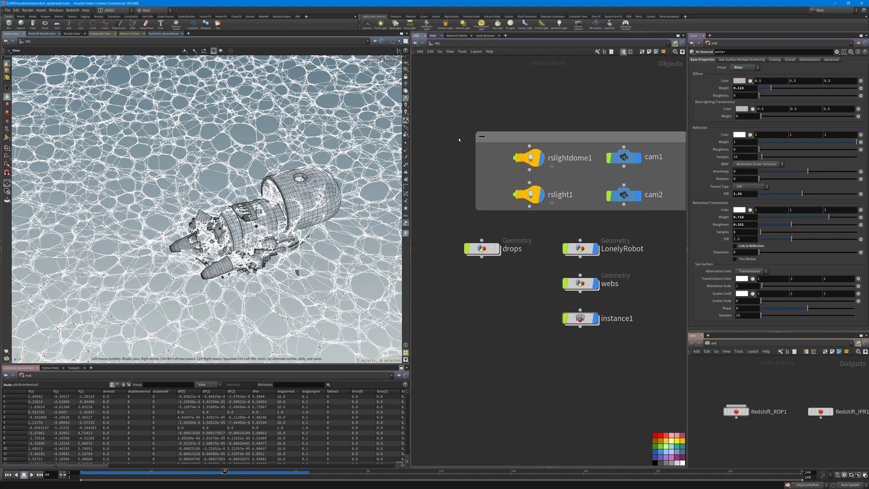
click(624, 157)
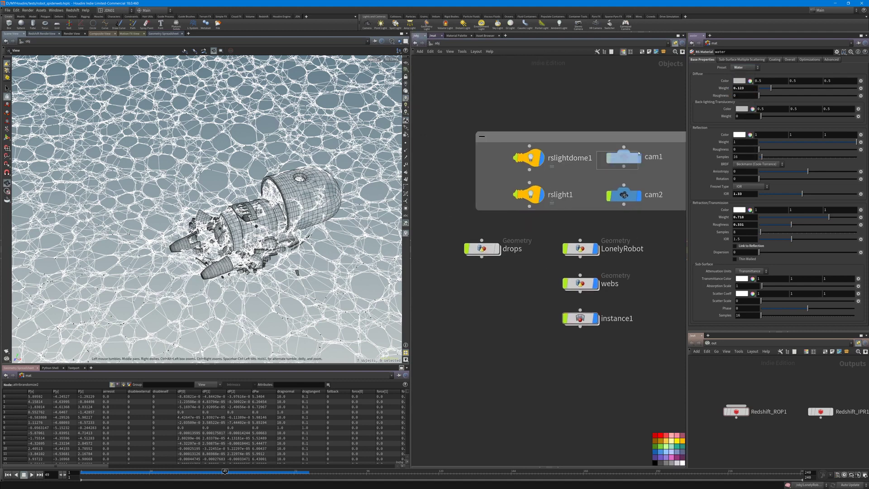
click(393, 62)
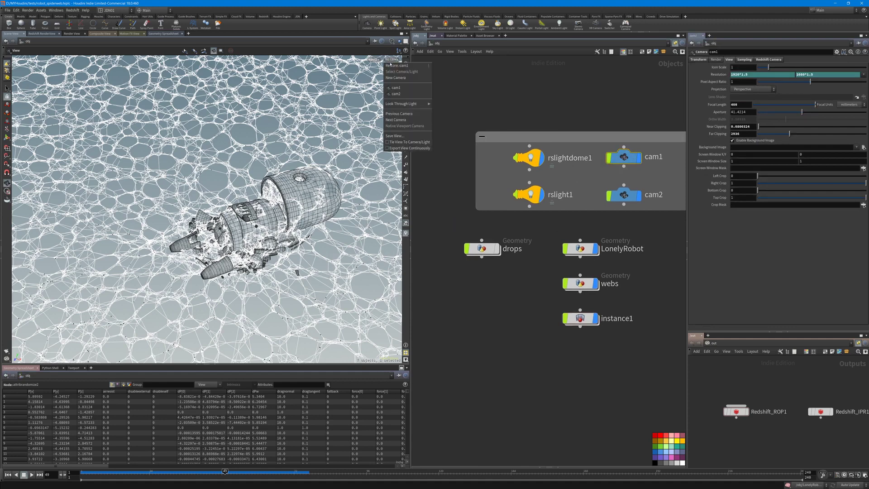
click(555, 97)
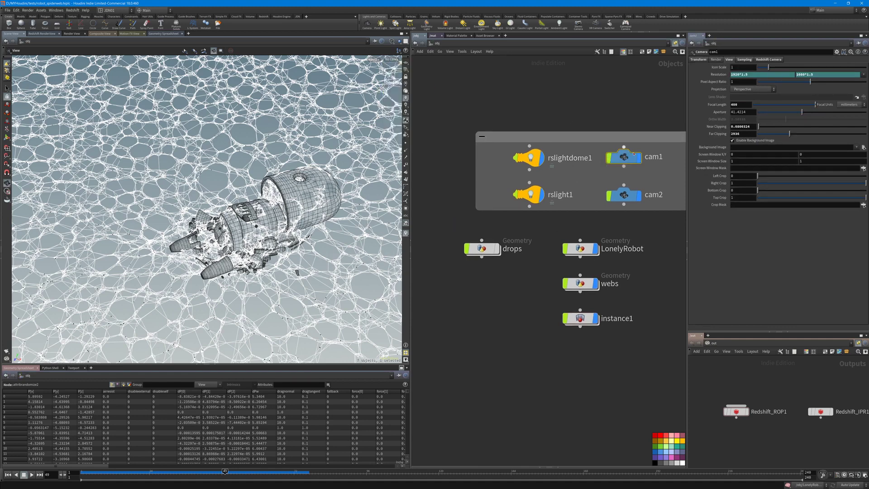
click(393, 60)
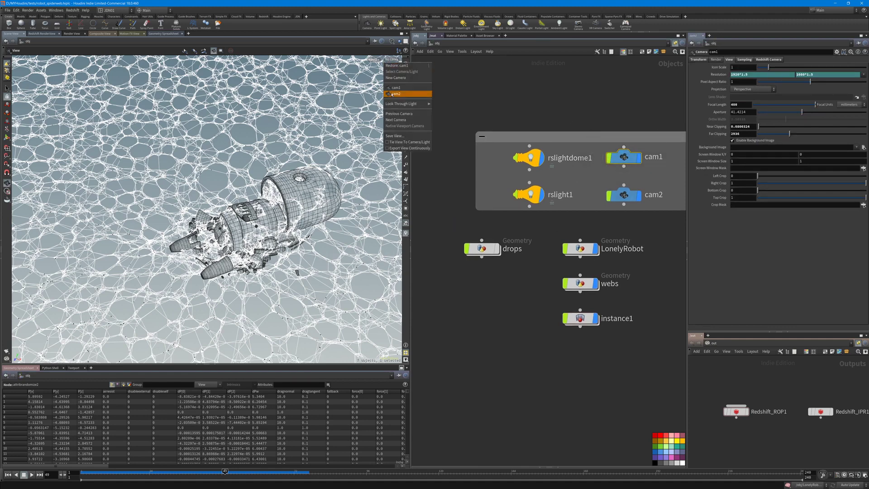
click(404, 90)
key(w)
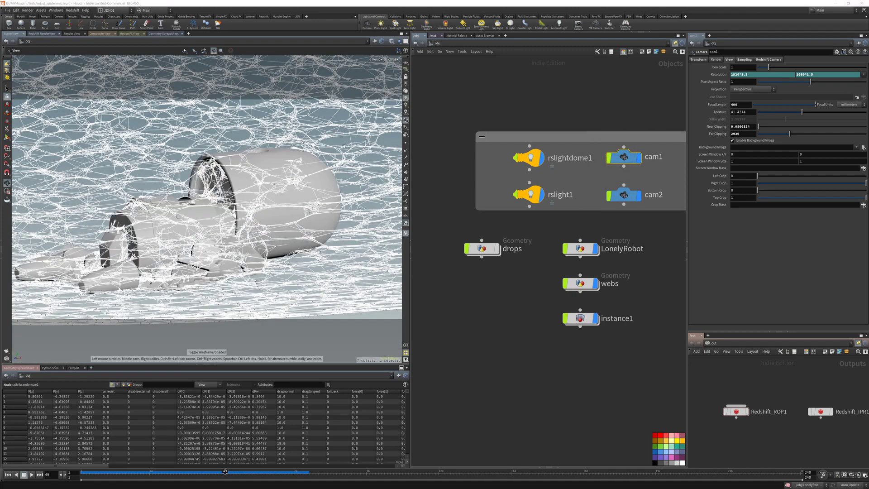
Look through cam2 in the viewport, then switch back to the cam1 view
click(393, 59)
click(405, 96)
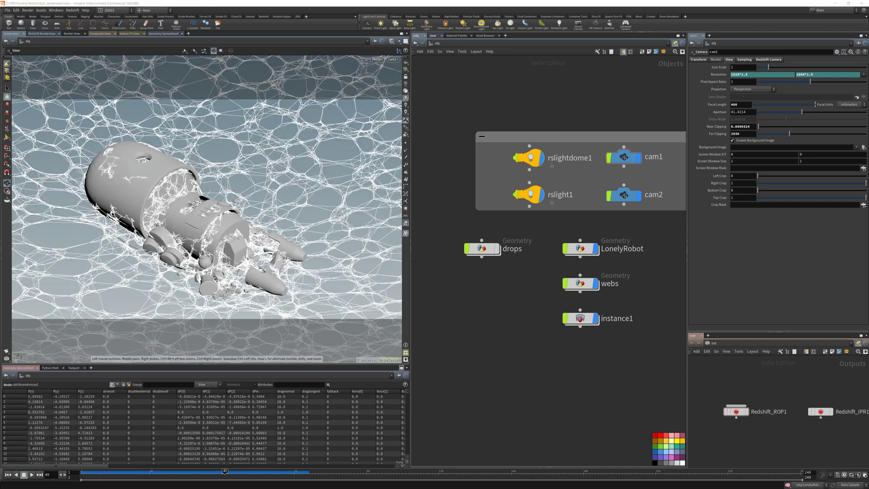
click(392, 59)
click(404, 88)
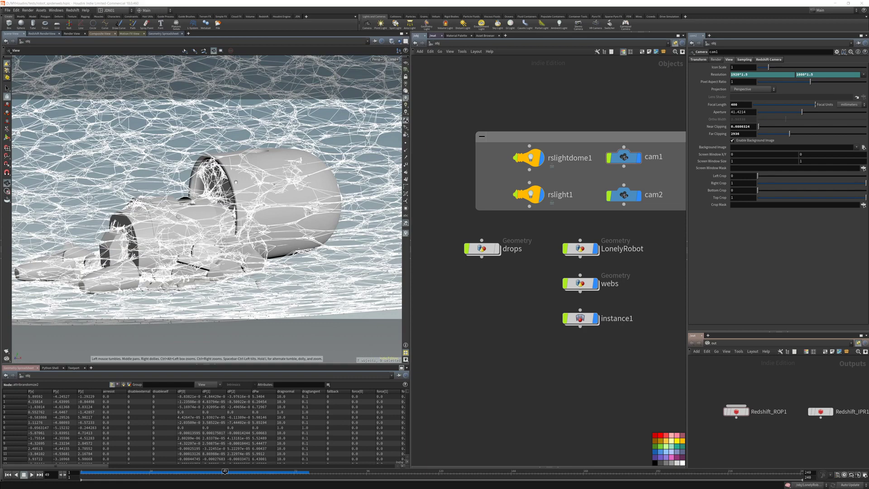
Select cam1 in the object network and check its focal length
middle_drag(559, 113, 521, 90)
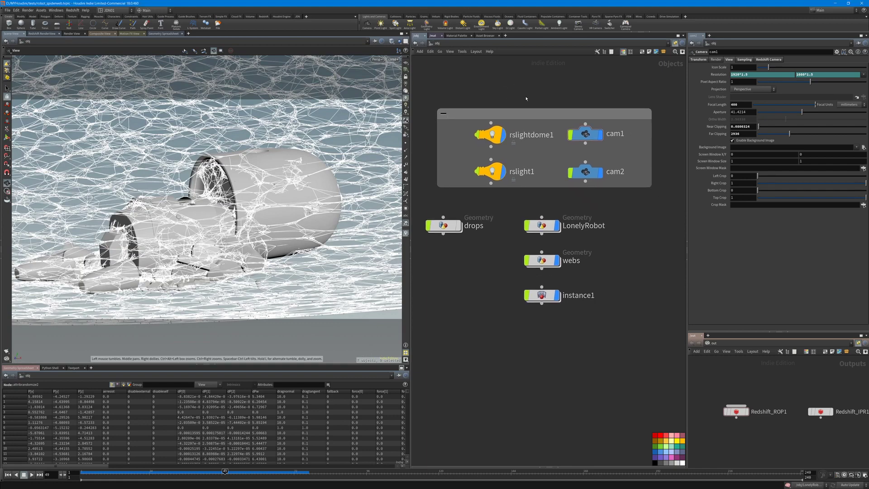
drag(626, 147, 565, 132)
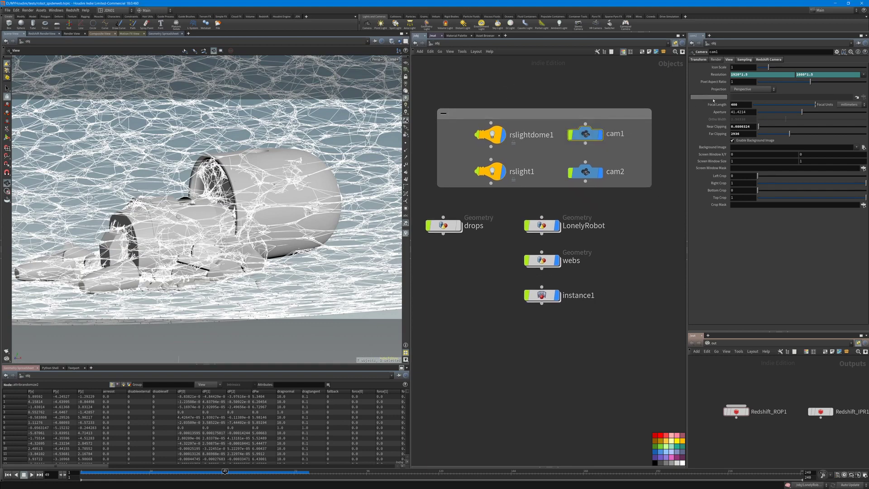
click(739, 105)
click(508, 94)
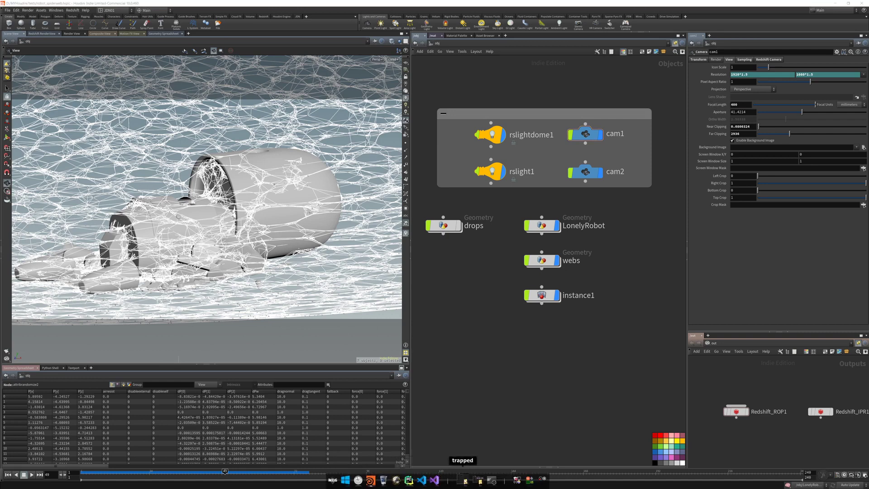
View the render dead_robot_V001.jpg from the trapped folder, close it and return to Houdini
click(477, 479)
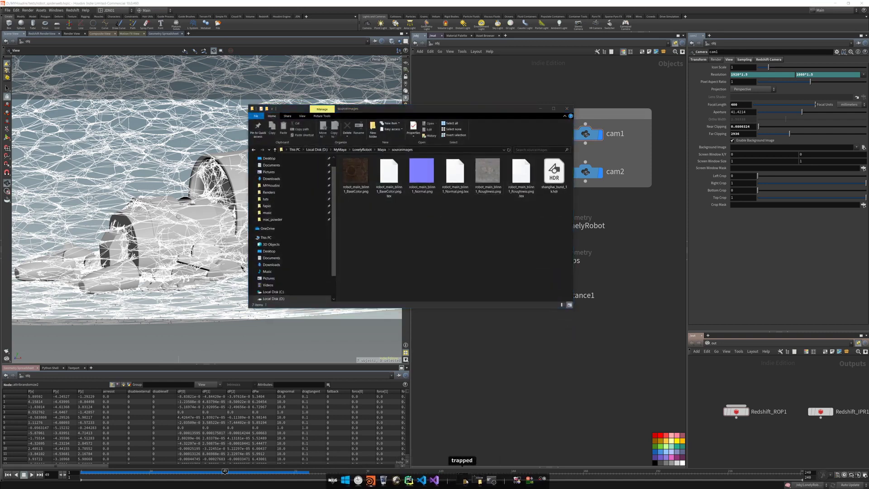
click(465, 479)
double_click(320, 145)
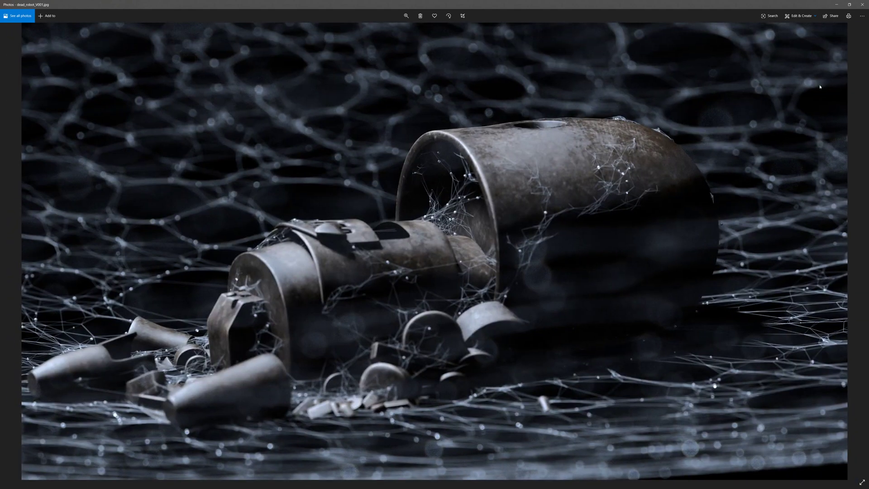
click(862, 4)
key(alt+Tab)
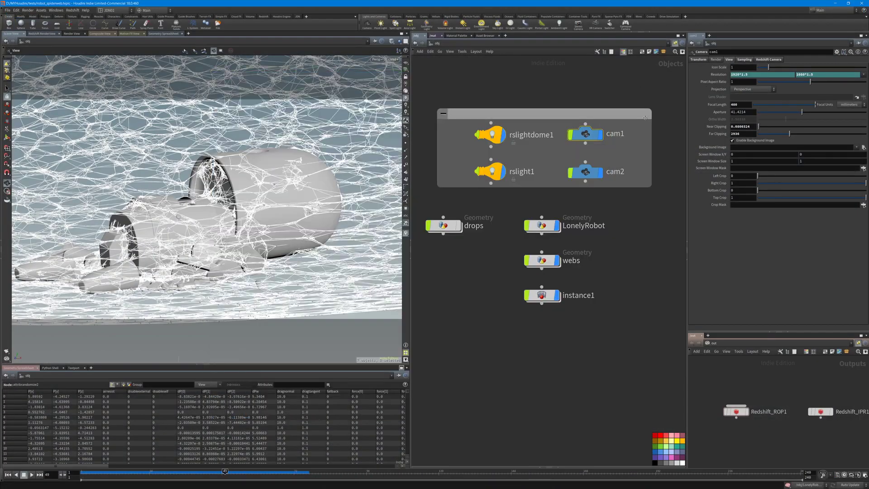
Review cam1's focus distance and F-stop, followed by its Redshift depth-of-field and bokeh image settings
click(737, 61)
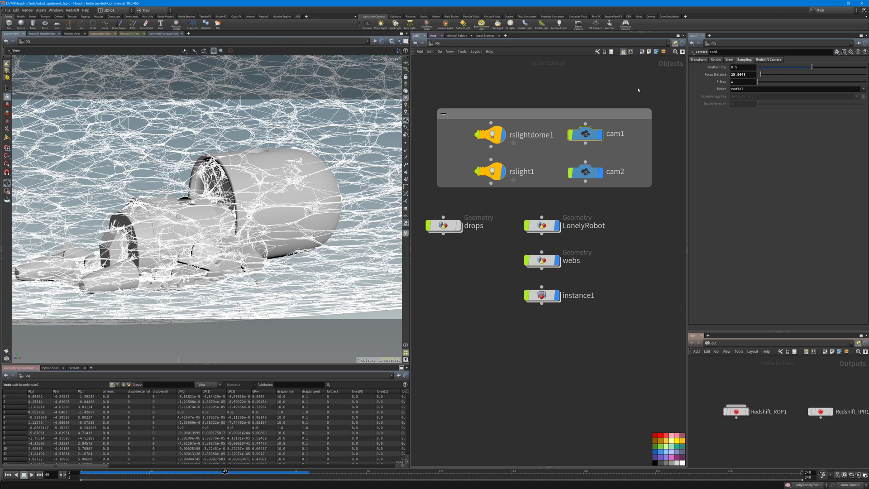
click(762, 60)
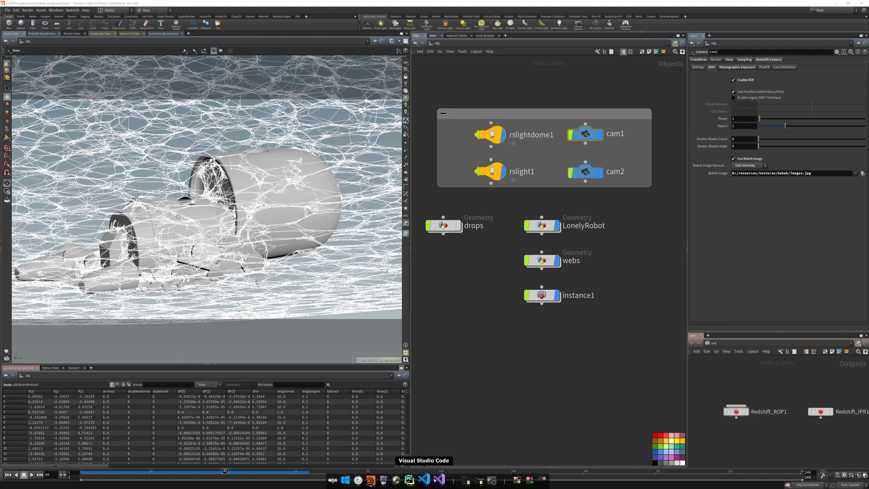
Reopen dead_robot_V001.jpg, examine the bokeh on the background web drops up close, and minimize the image viewer
click(461, 476)
double_click(320, 144)
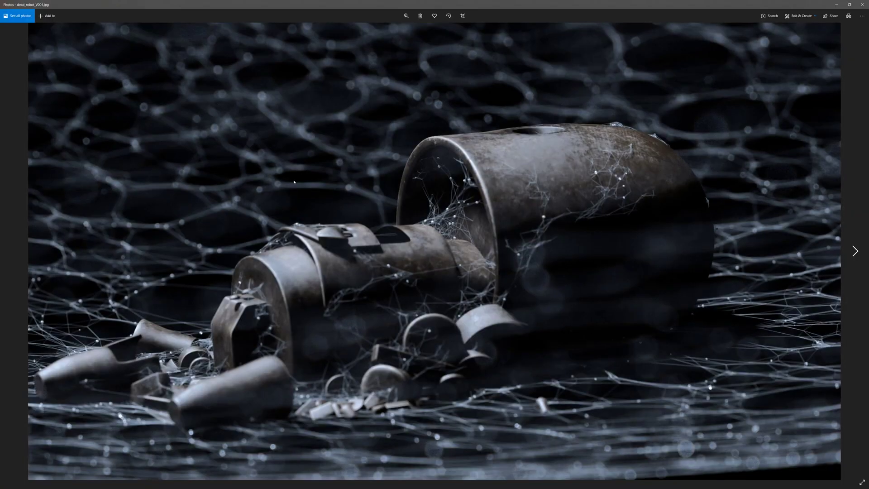
scroll(294, 182, up, 5)
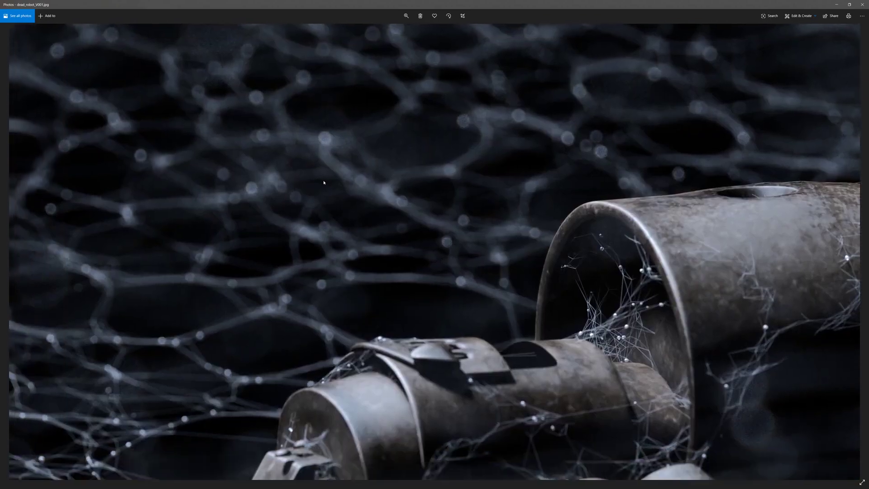
scroll(440, 99, up, 2)
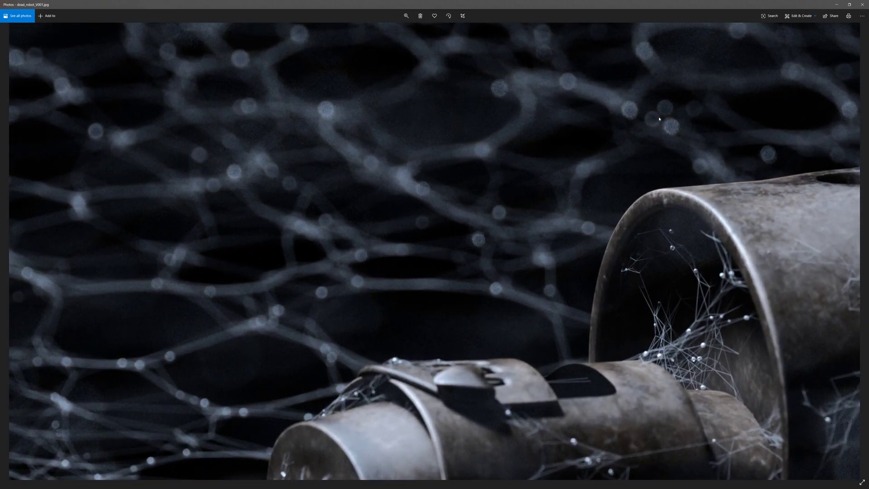
scroll(667, 126, up, 3)
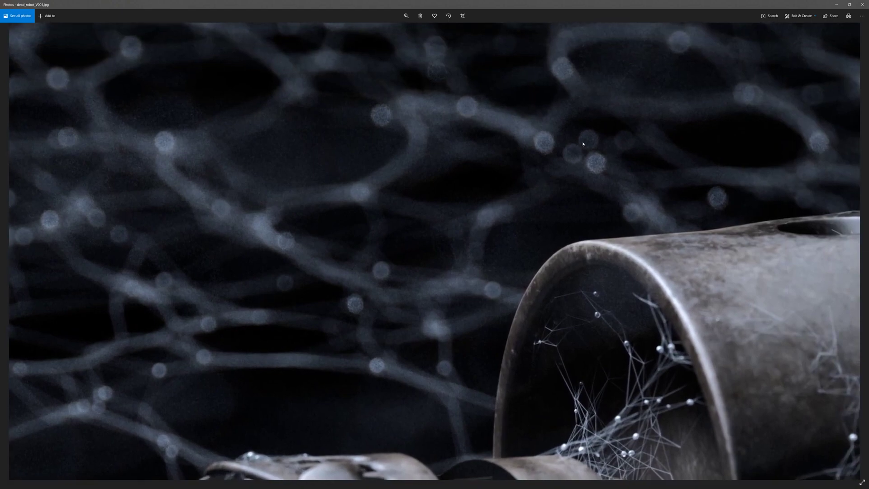
click(836, 4)
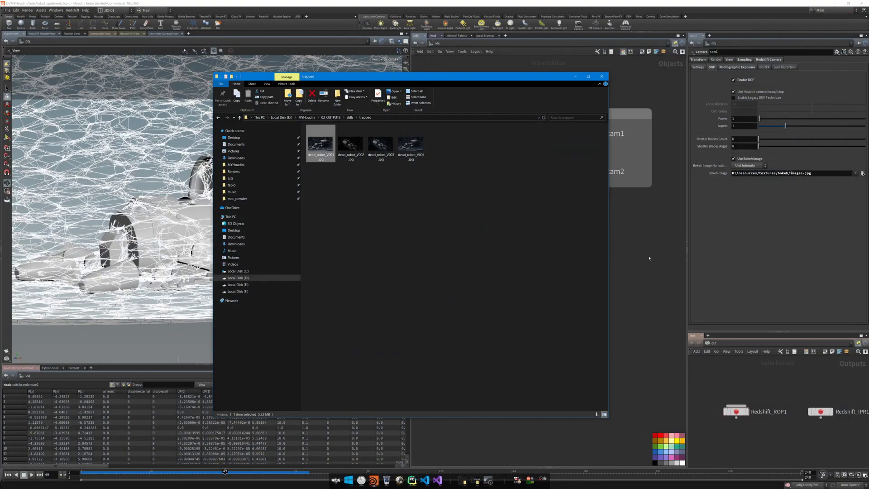
Return to Houdini, browse the alternative bokeh images for cam1 without changing the choice, and review its photographic exposure settings
click(806, 231)
click(862, 173)
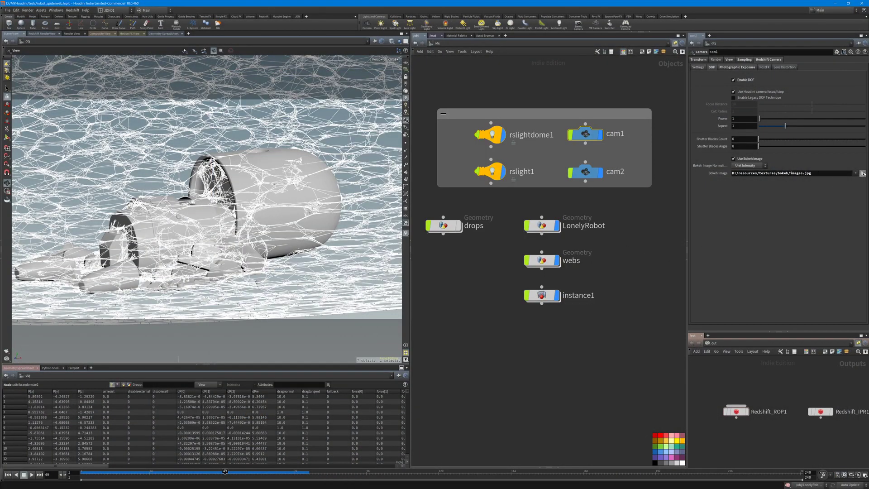
click(728, 55)
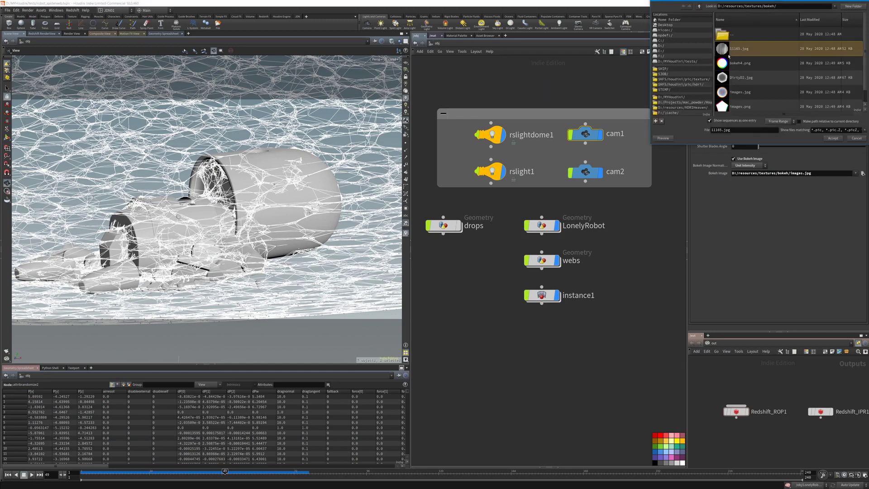
scroll(743, 69, down, 1)
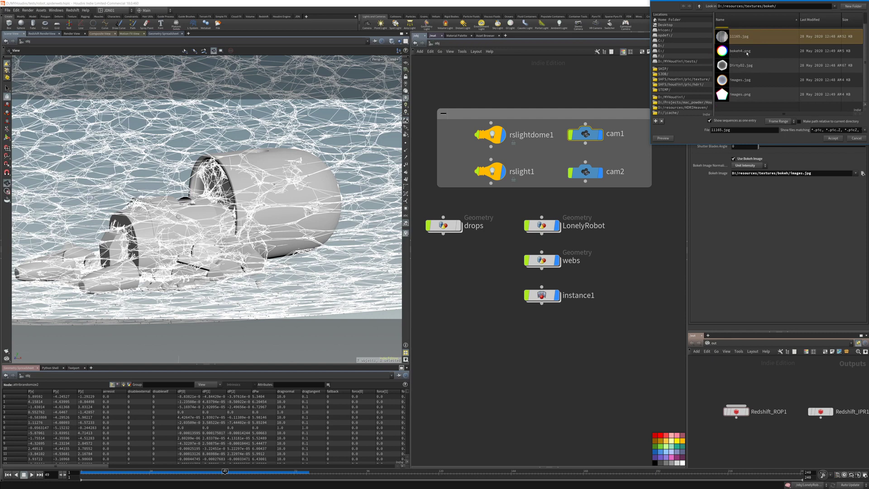
click(855, 138)
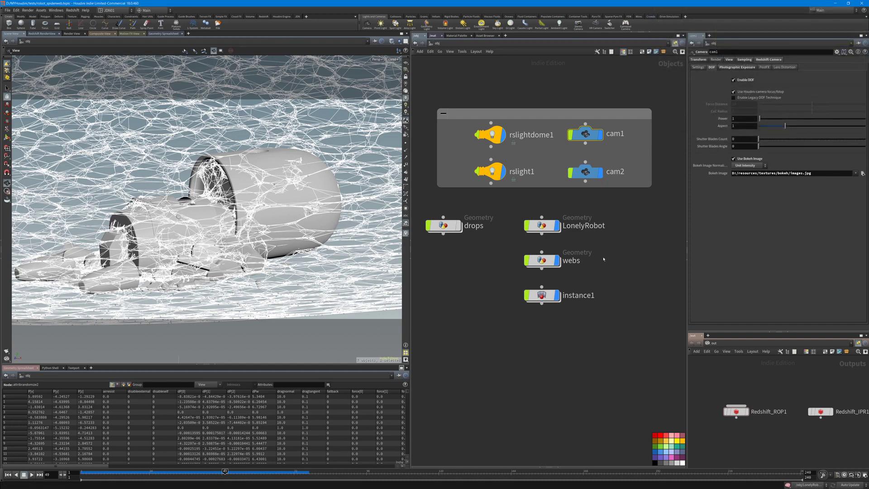
click(724, 68)
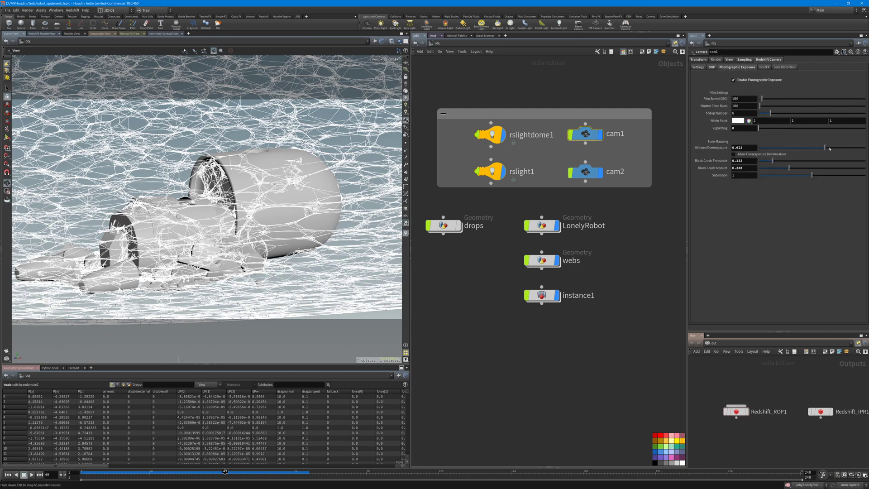
Select rslightdome1 and rslight1 and browse the HDRIHeaven folder for the dome map in an enlarged file chooser
click(594, 283)
middle_drag(483, 267, 491, 290)
drag(538, 176, 460, 154)
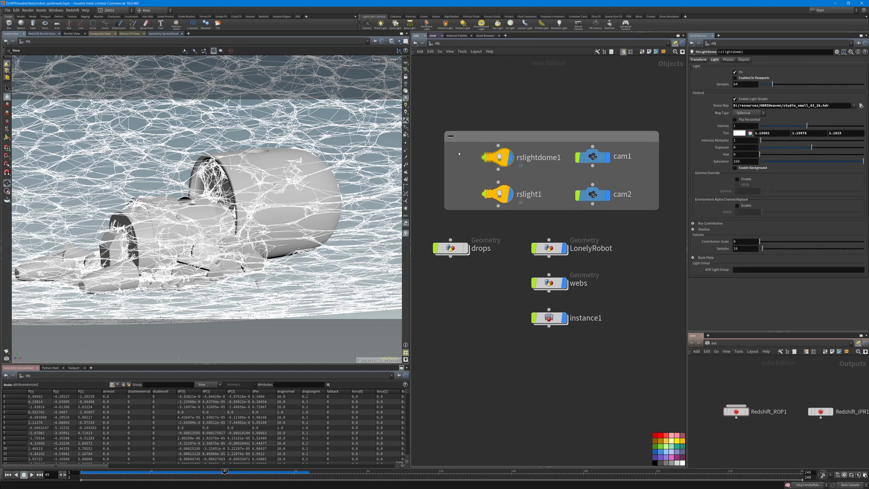
click(861, 106)
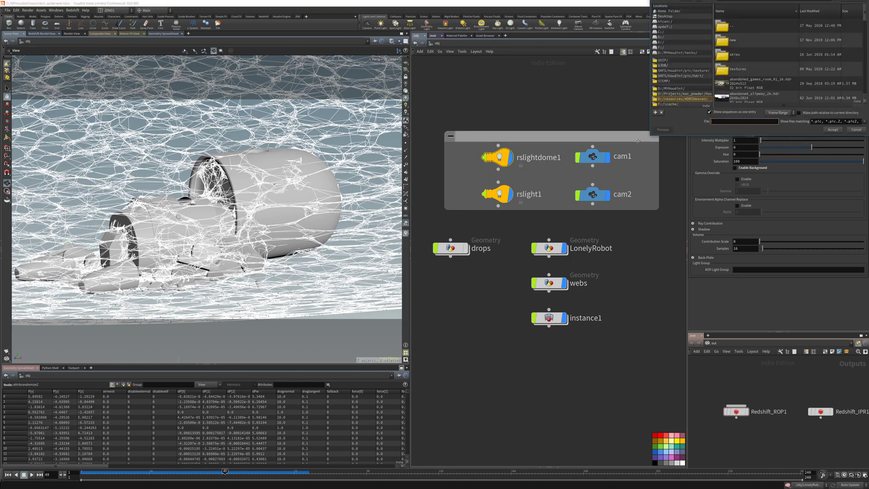
drag(648, 137, 472, 297)
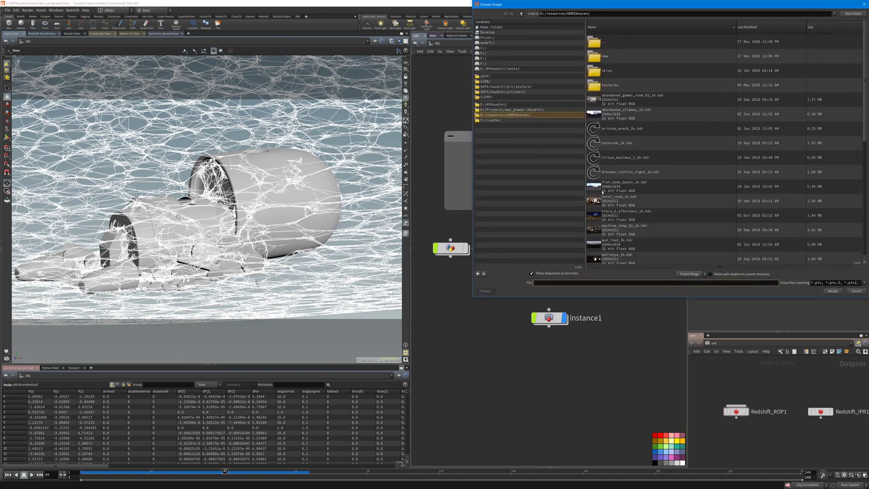
scroll(603, 195, down, 3)
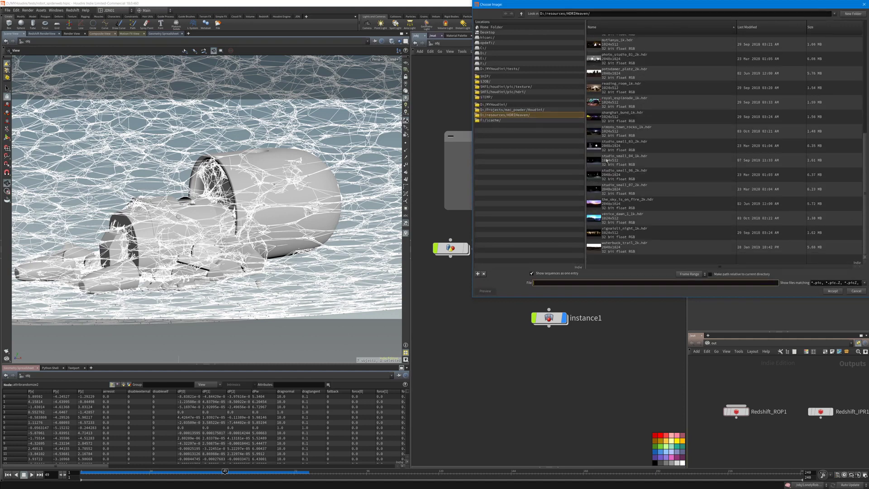
drag(679, 2, 470, 82)
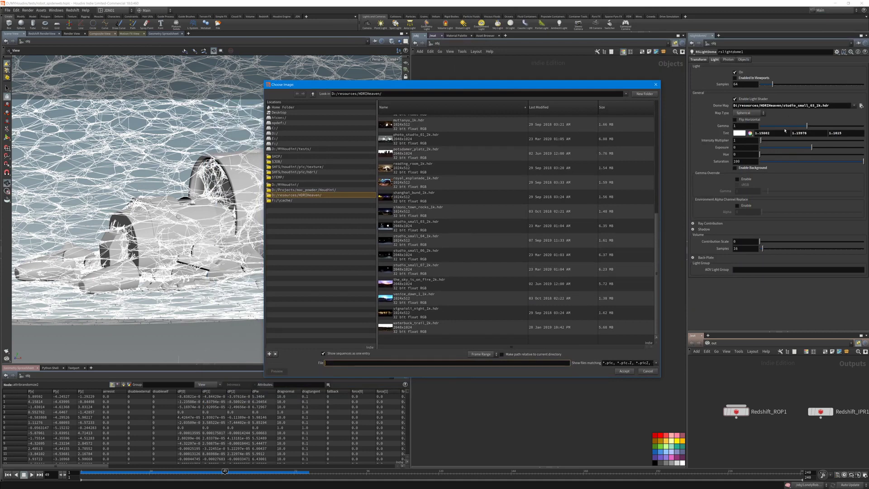
Assign studio_small_03_2k.hdr as the dome map of rslightdome1 and reframe the object network
click(419, 260)
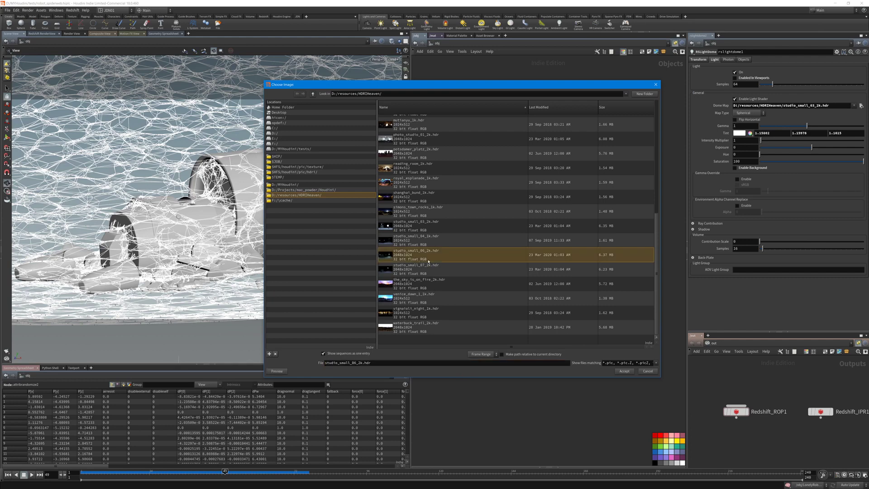
click(422, 229)
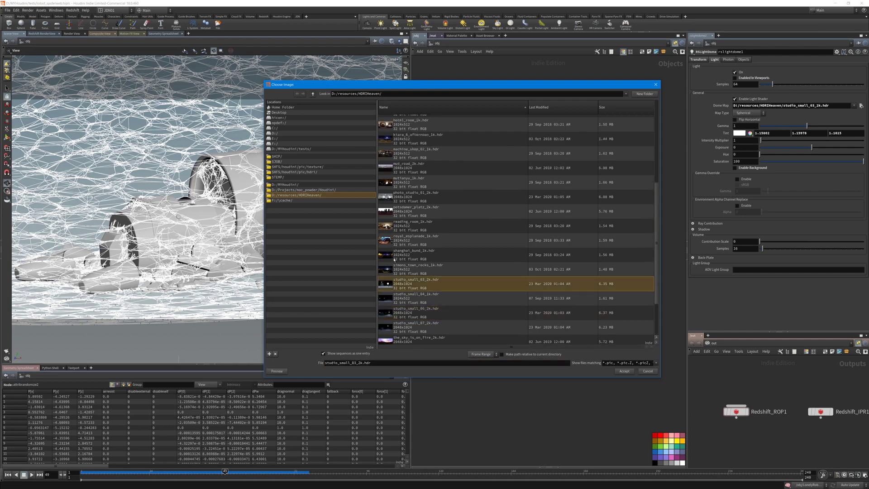
scroll(393, 234, up, 1)
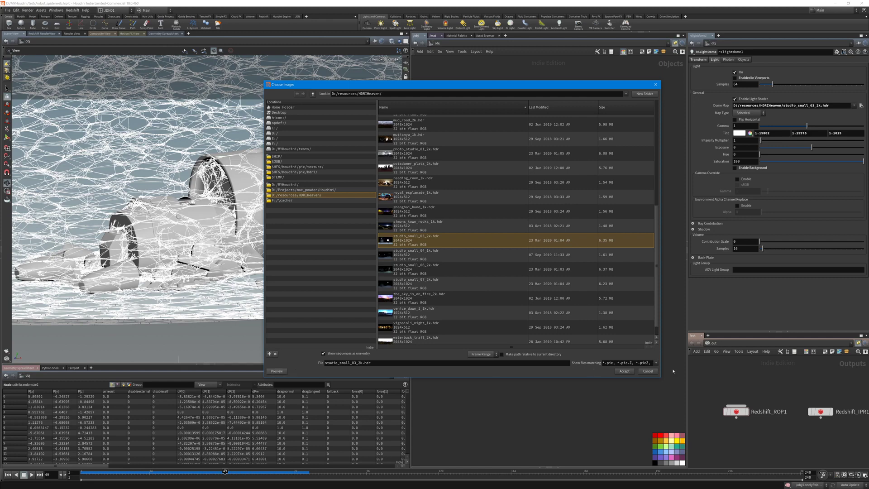
click(624, 370)
key(h)
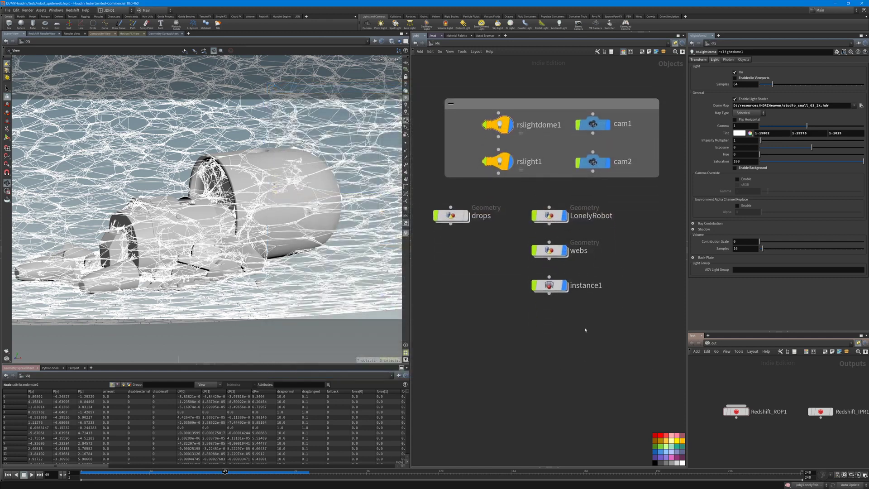
Review instance1's point instancing and the Redshift strand settings of webs, including a trial of the tessellation subdivision value
drag(512, 320, 582, 280)
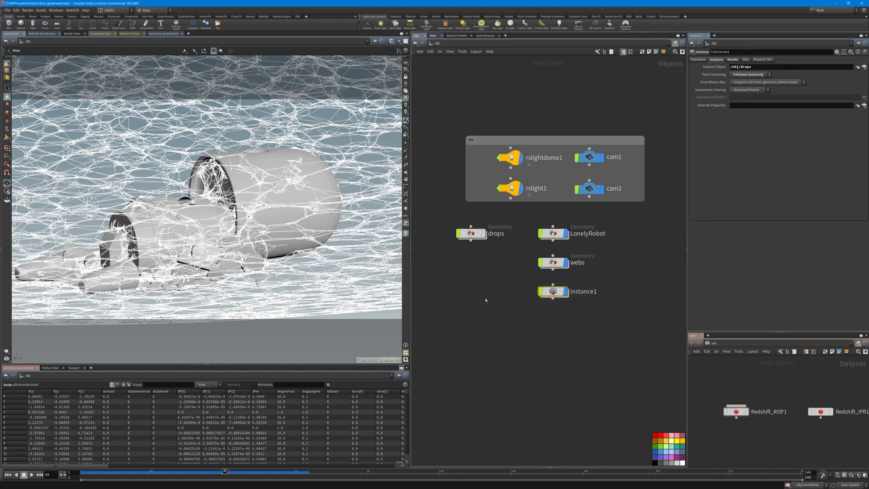
click(553, 262)
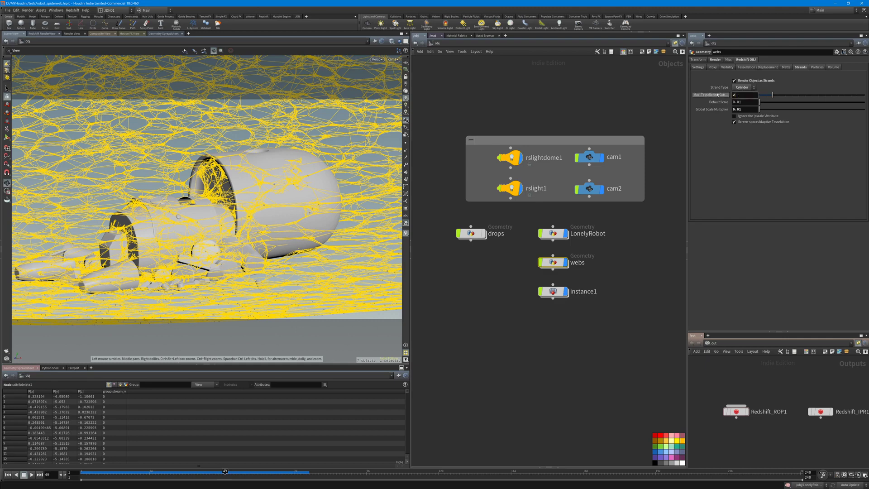
middle_drag(717, 97, 725, 96)
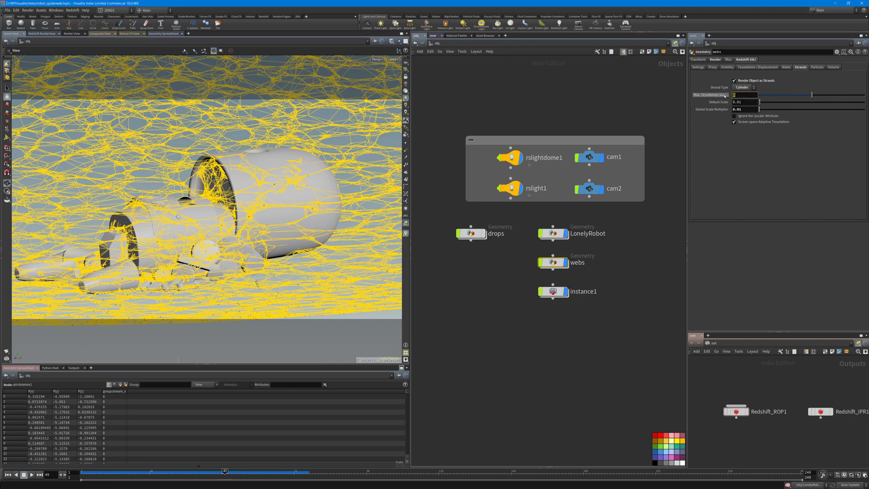
key(Return)
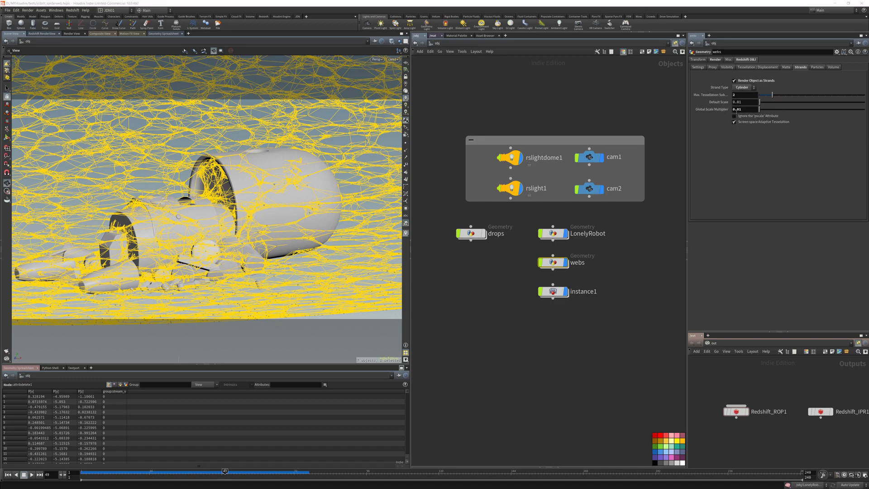
click(747, 128)
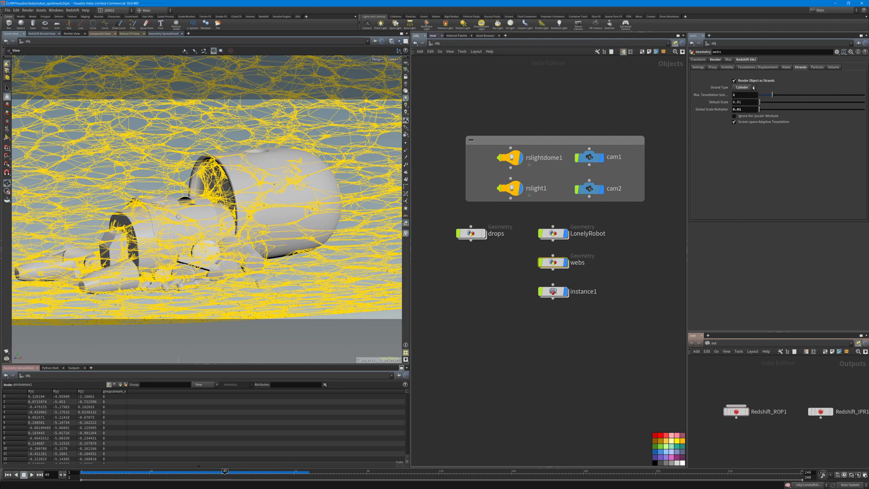
click(619, 108)
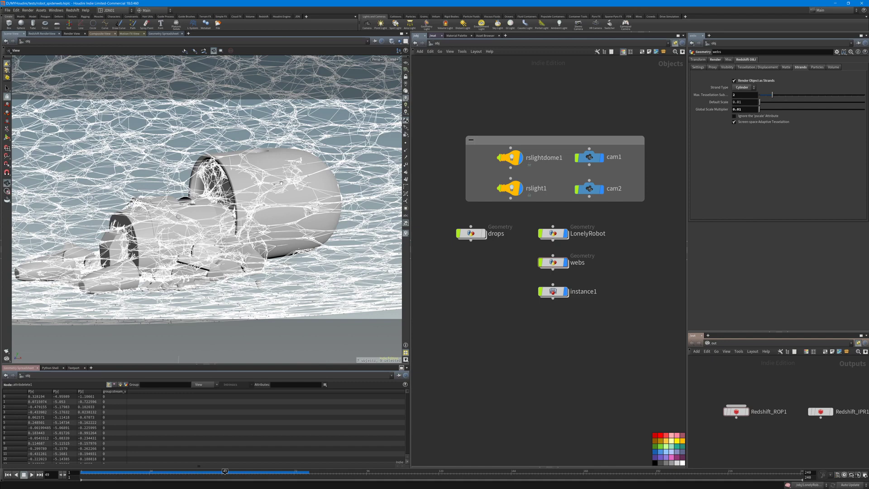
Select Redshift_ROP1, widen its parameter area and examine the robot render up close in the Redshift RenderView
click(736, 413)
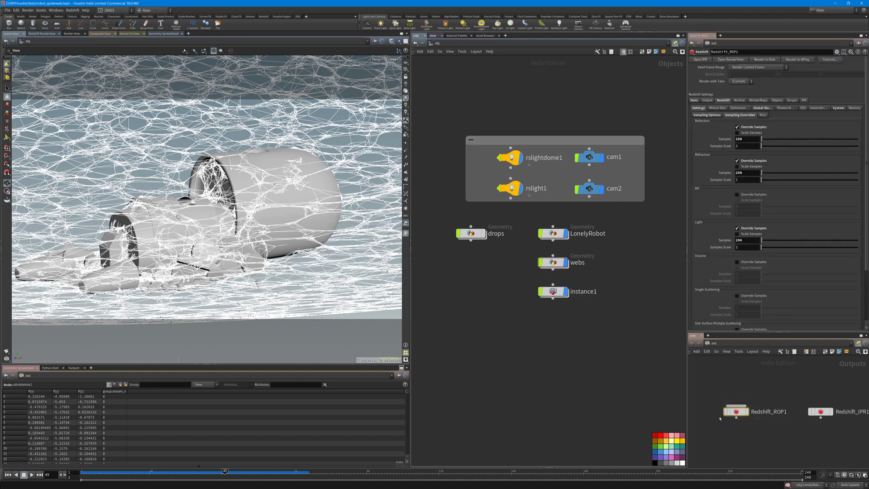
drag(688, 398, 654, 398)
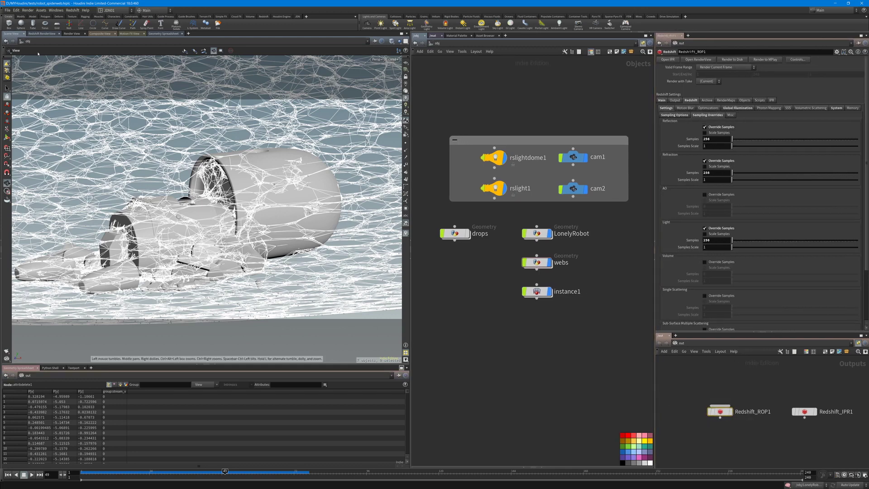
click(44, 34)
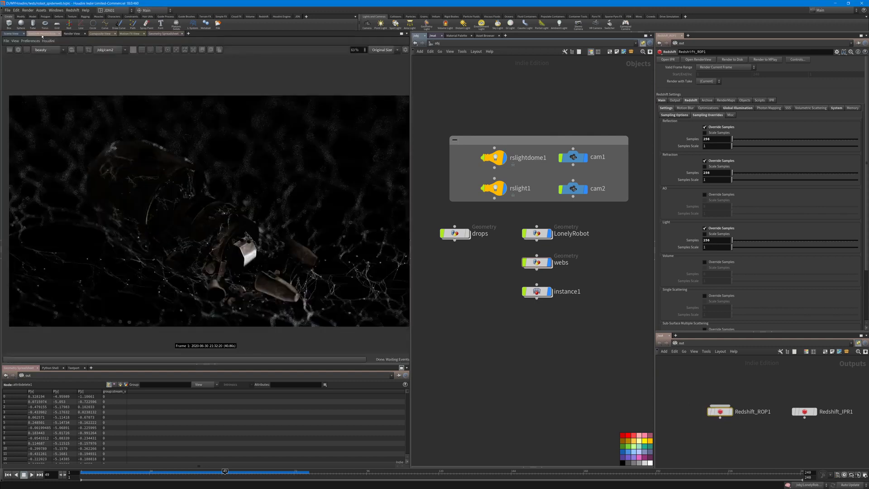
scroll(128, 179, up, 5)
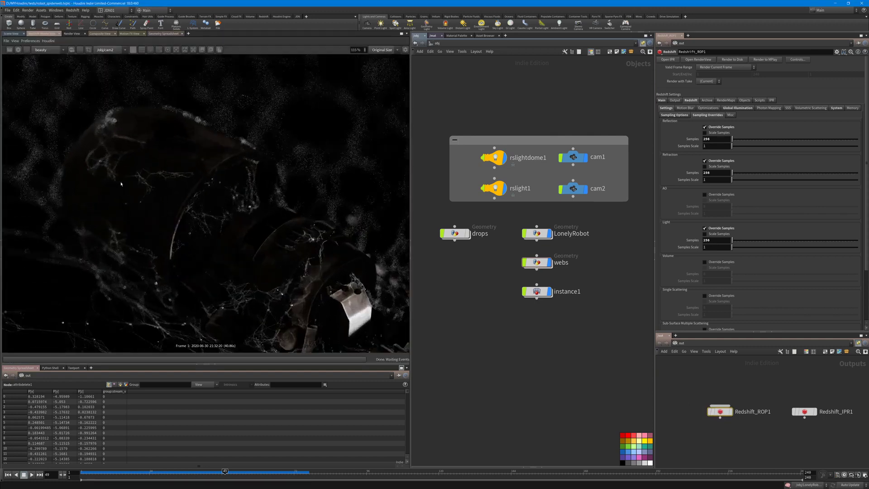
scroll(338, 313, down, 2)
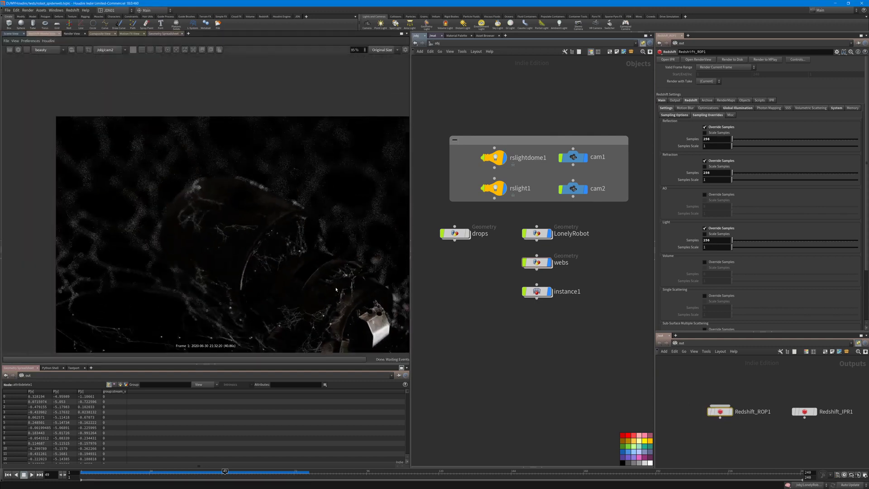
View the render dead_robot_V002.jpg from the trapped folder for comparison, close it and return to Houdini
key(alt+Tab)
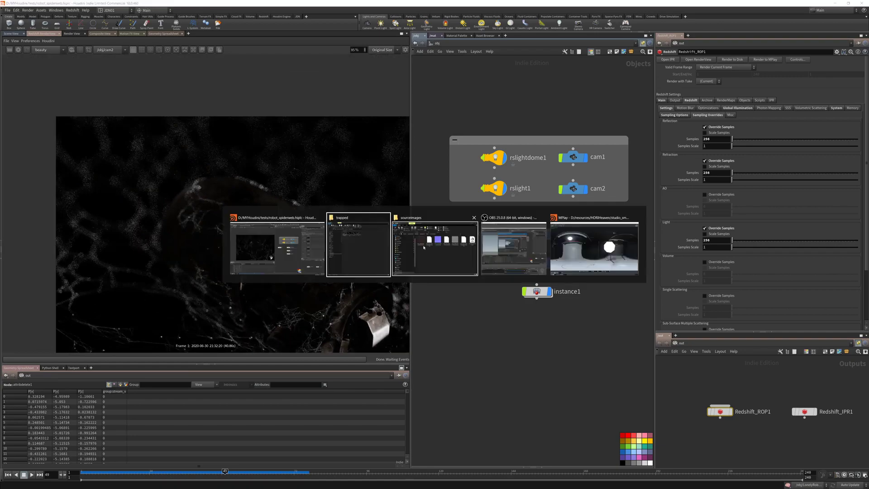
double_click(344, 161)
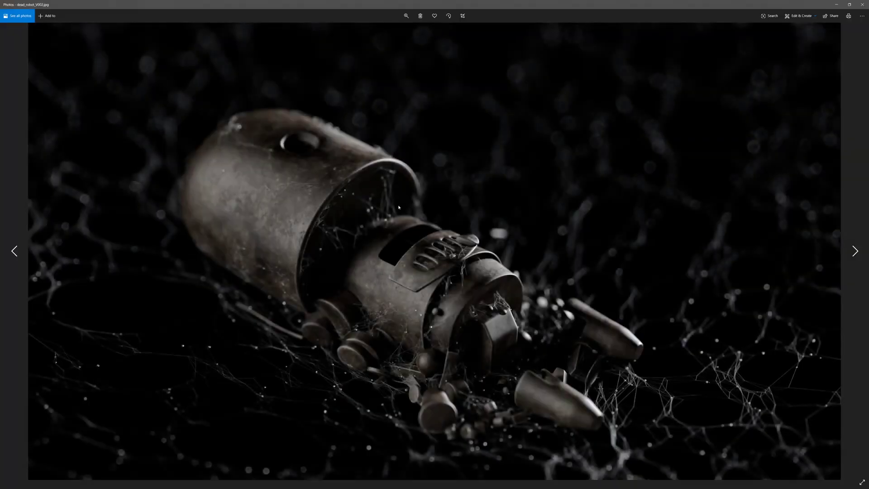
click(862, 4)
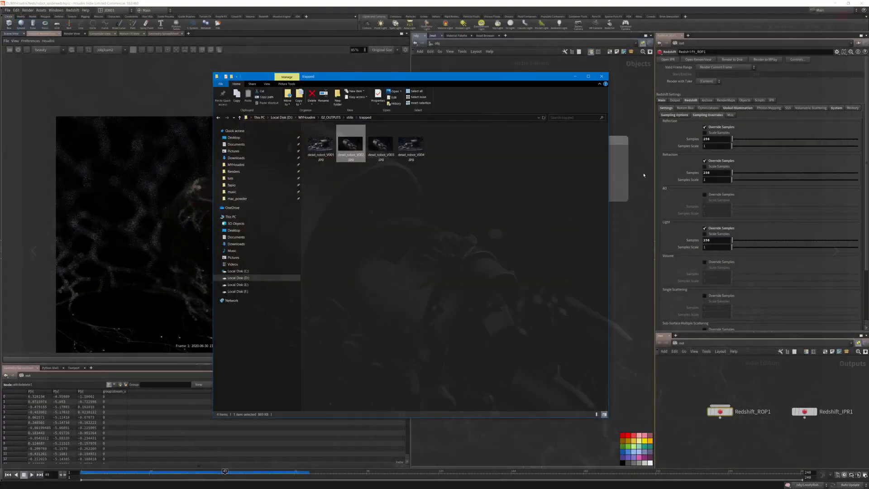
click(576, 77)
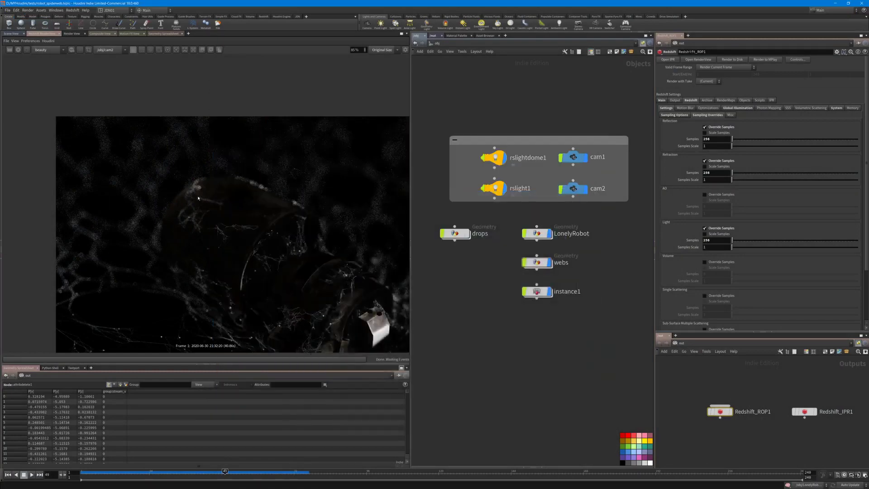
Inspect the robot body and webs in the rendered frame and switch back to the scene view
middle_drag(303, 238, 240, 196)
scroll(241, 198, down, 1)
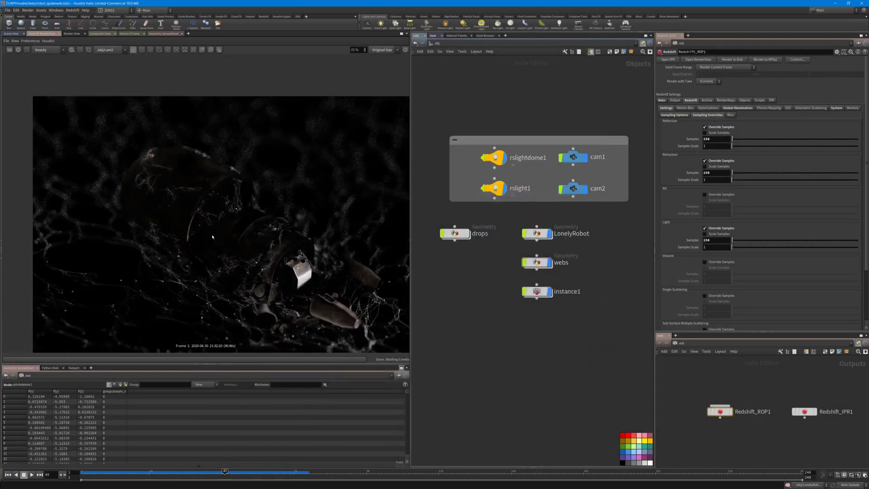
middle_drag(262, 226, 223, 215)
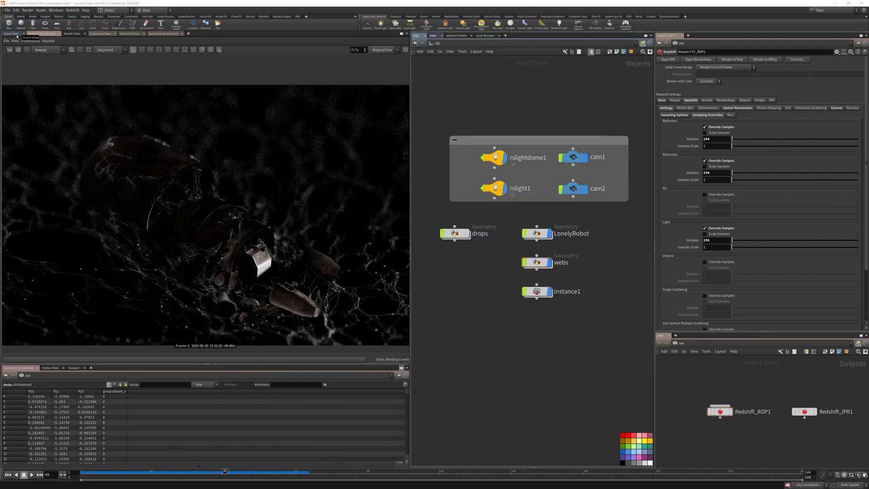
click(12, 34)
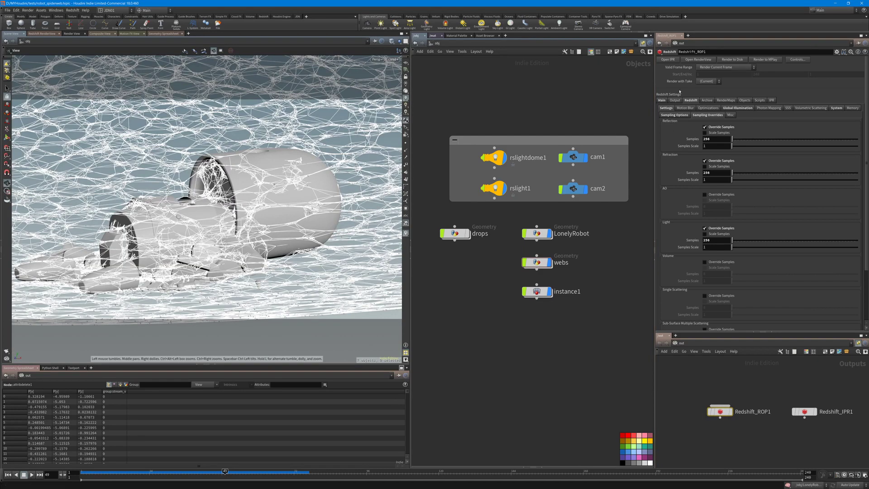
Review Redshift_ROP1's unified sampling settings, checking the minimum and maximum samples
click(675, 116)
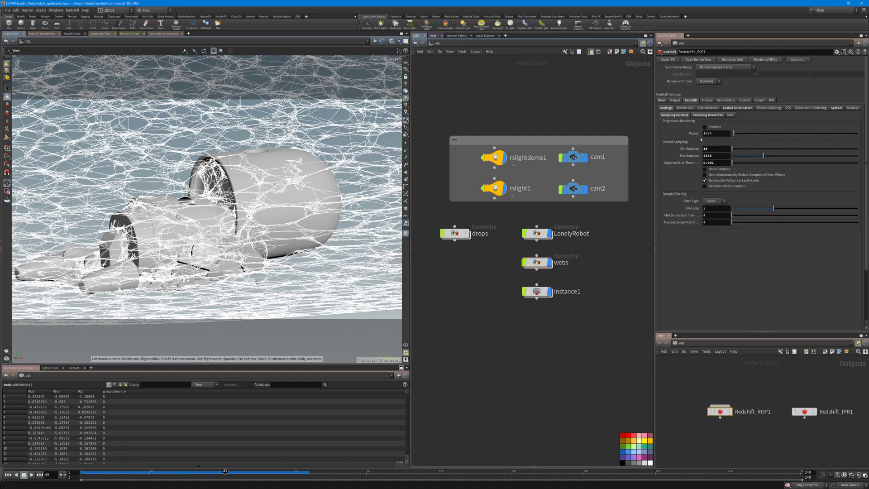
double_click(715, 152)
double_click(718, 156)
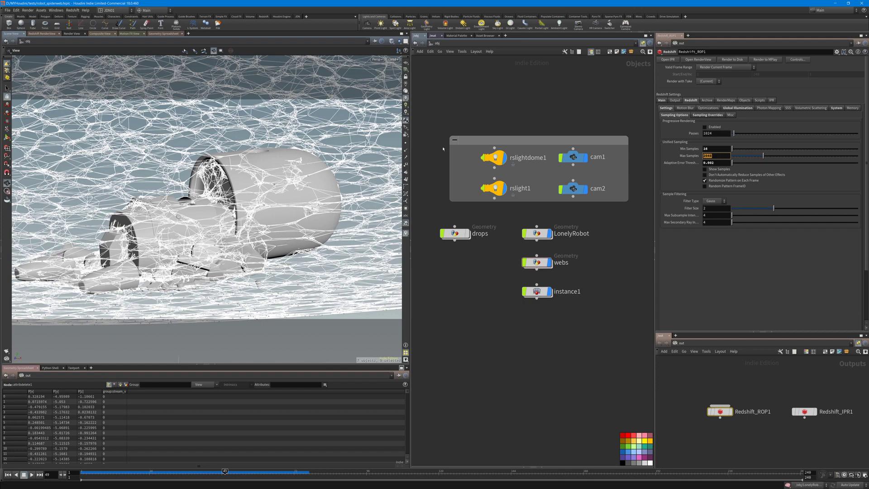
Set the reflection override samples of Redshift_ROP1 to 1024 and check the refraction samples
click(695, 115)
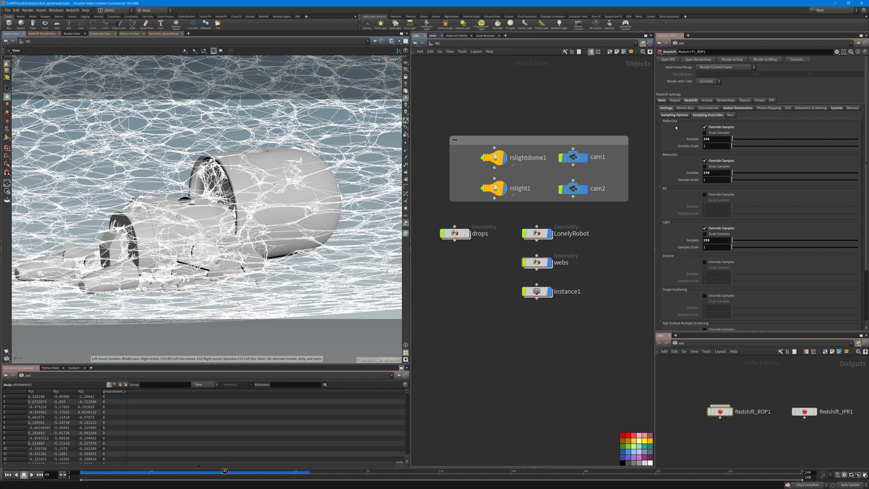
double_click(716, 138)
text(1024)
key(Return)
click(714, 173)
Review Redshift_ROP1's global illumination engines, bounces and brute-force GI rays
click(738, 108)
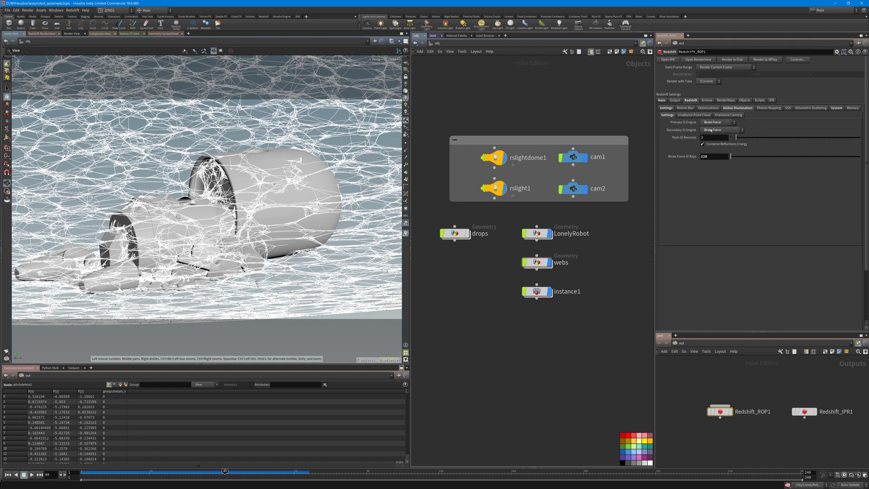
double_click(718, 155)
scroll(504, 314, down, 2)
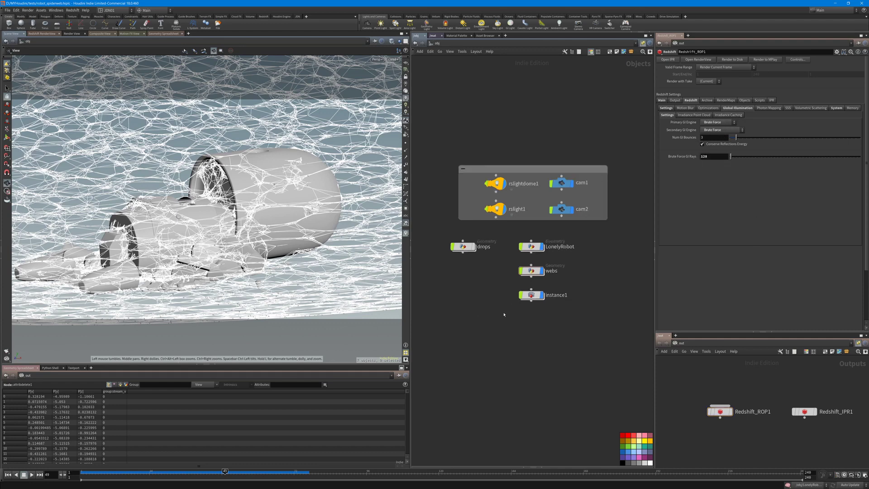